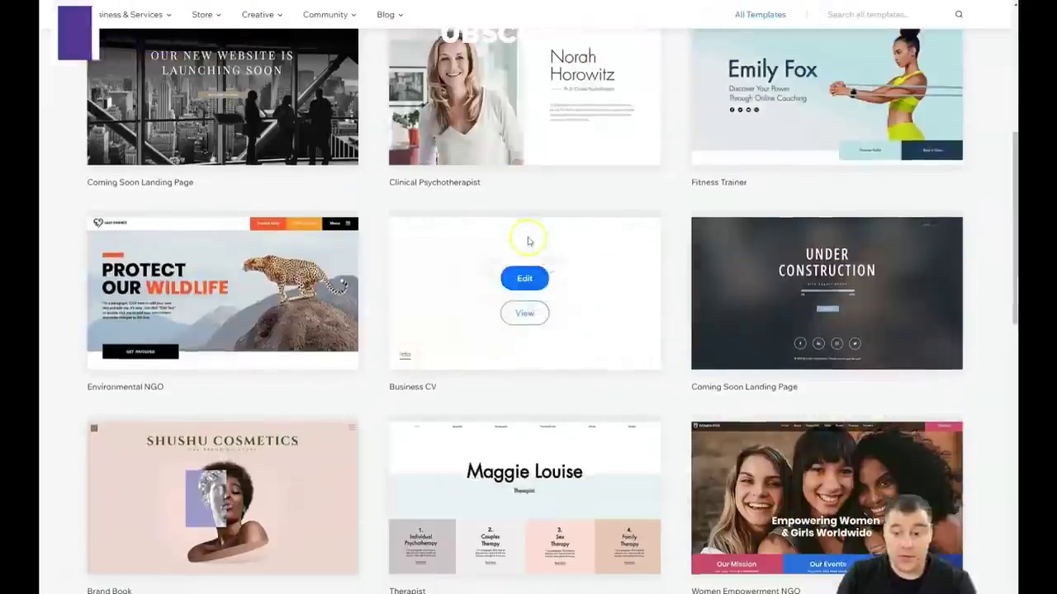
Go to page 10 of the website templates and open the Acting School template for editing.
scroll(627, 260, down, 2)
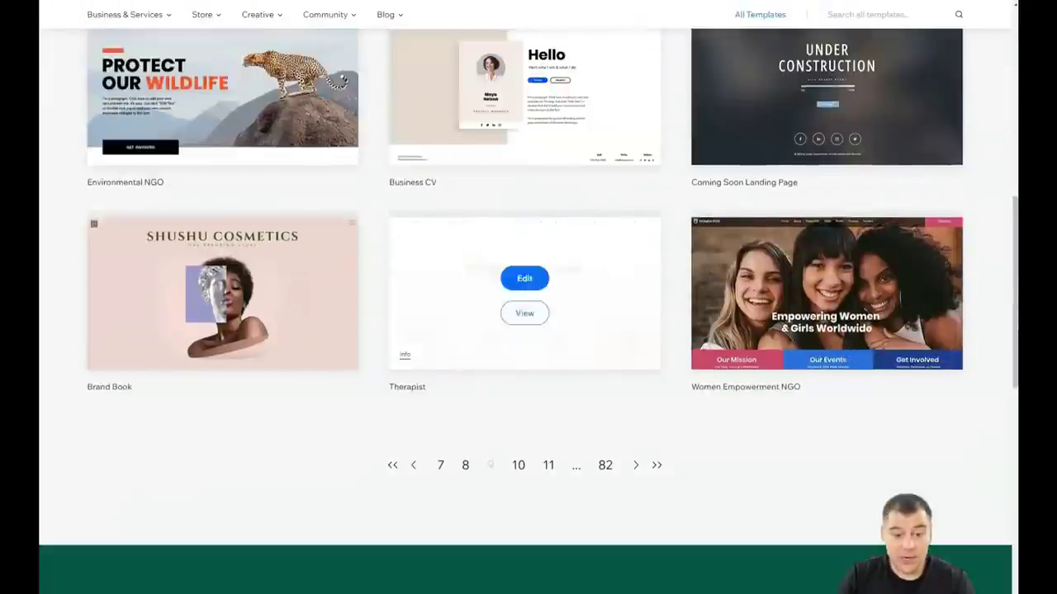
click(518, 466)
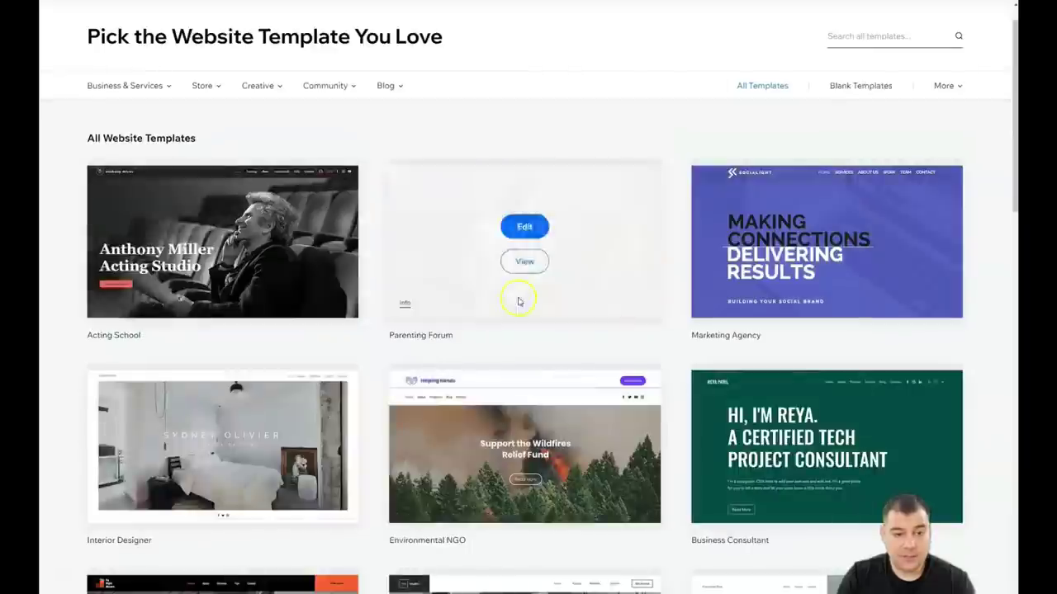
click(216, 228)
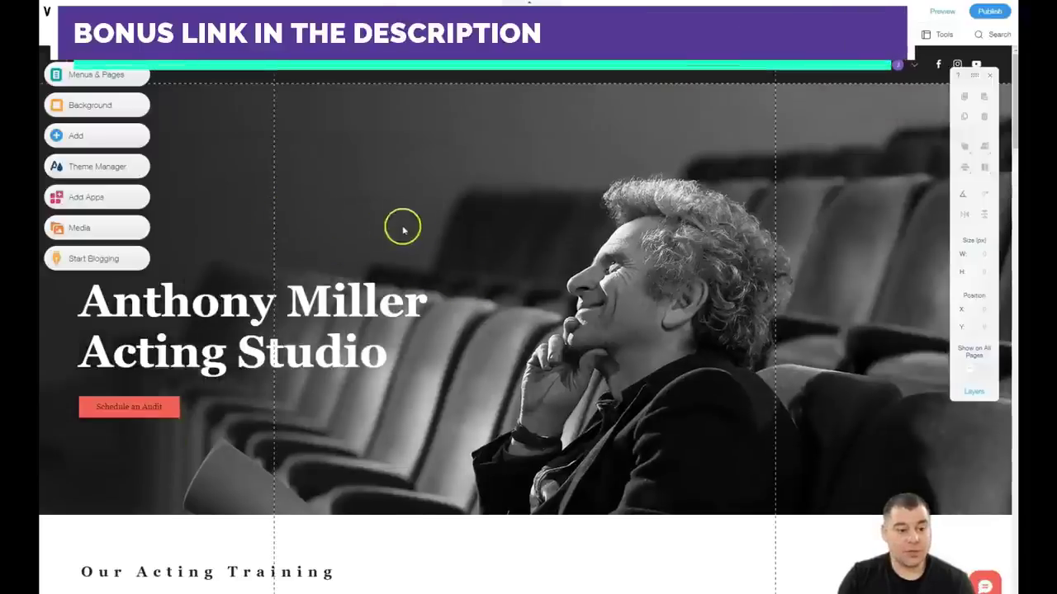
Review the template's home page from the hero section through the training, studio and testimonials sections to the footer.
scroll(470, 262, down, 3)
scroll(461, 263, down, 10)
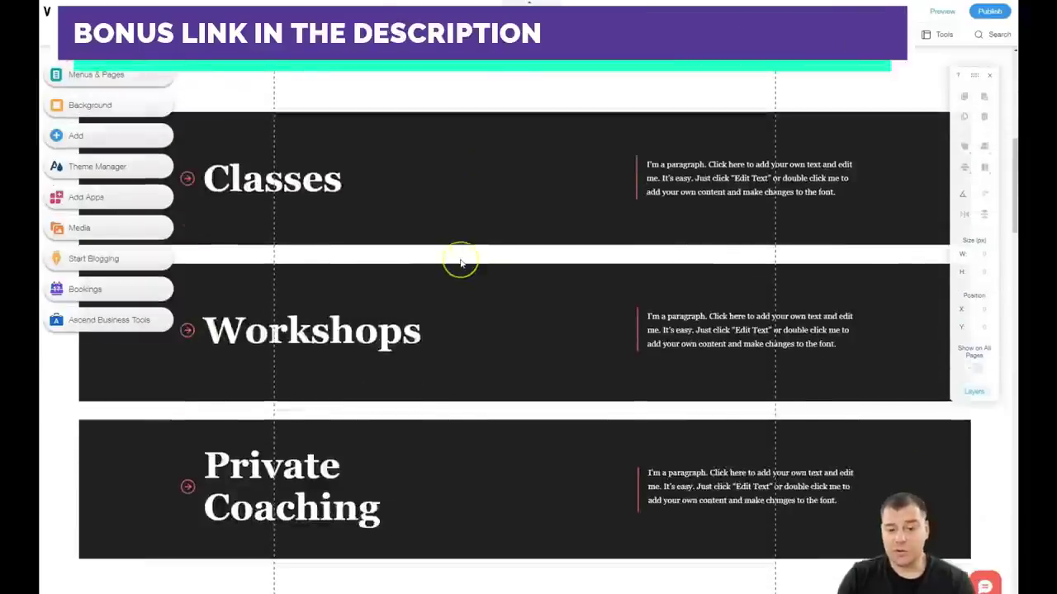
scroll(461, 264, down, 8)
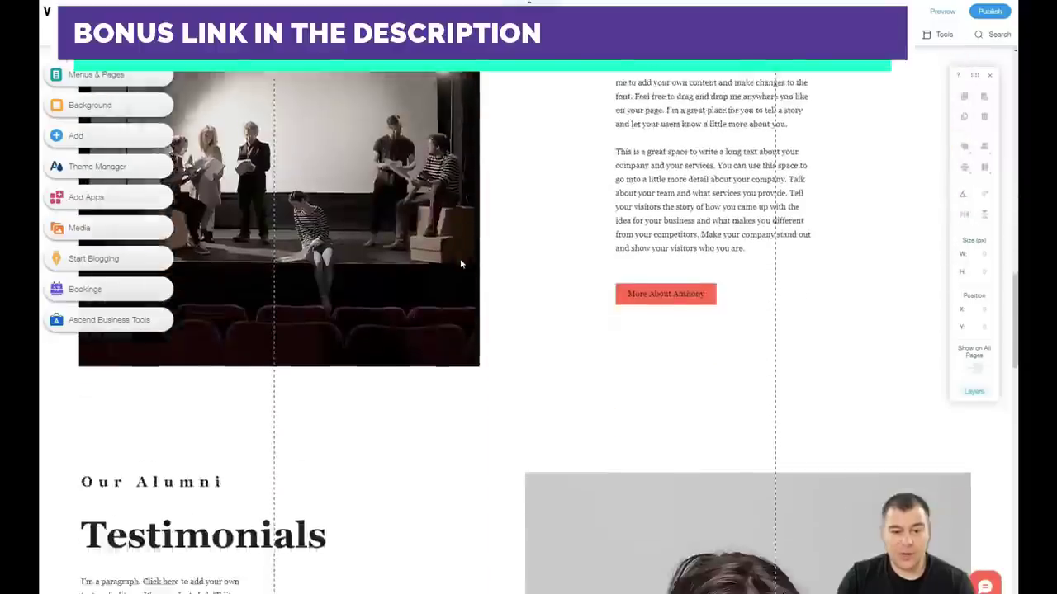
scroll(460, 265, down, 10)
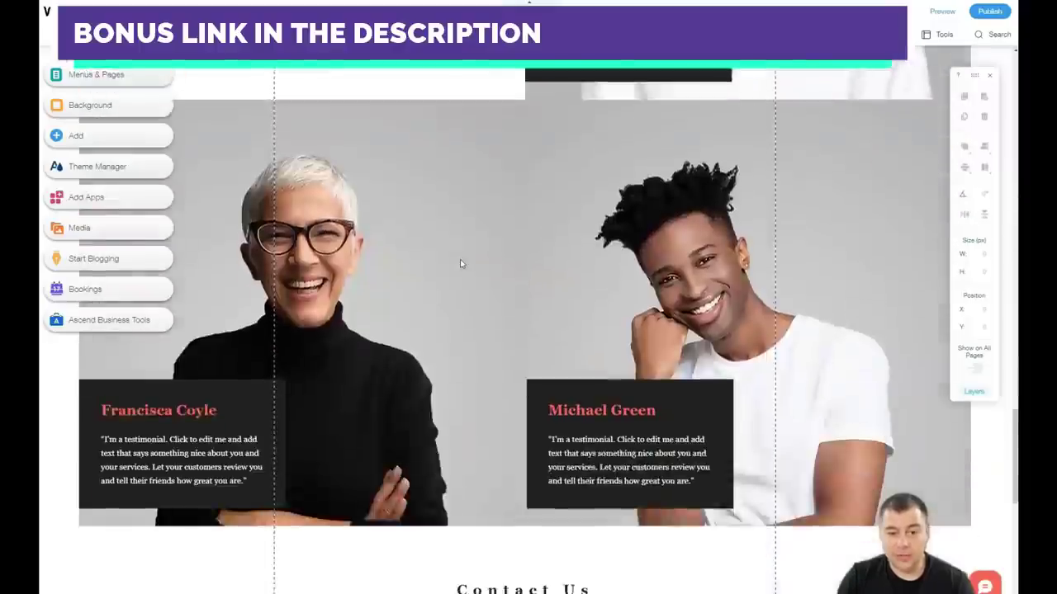
scroll(460, 263, down, 2)
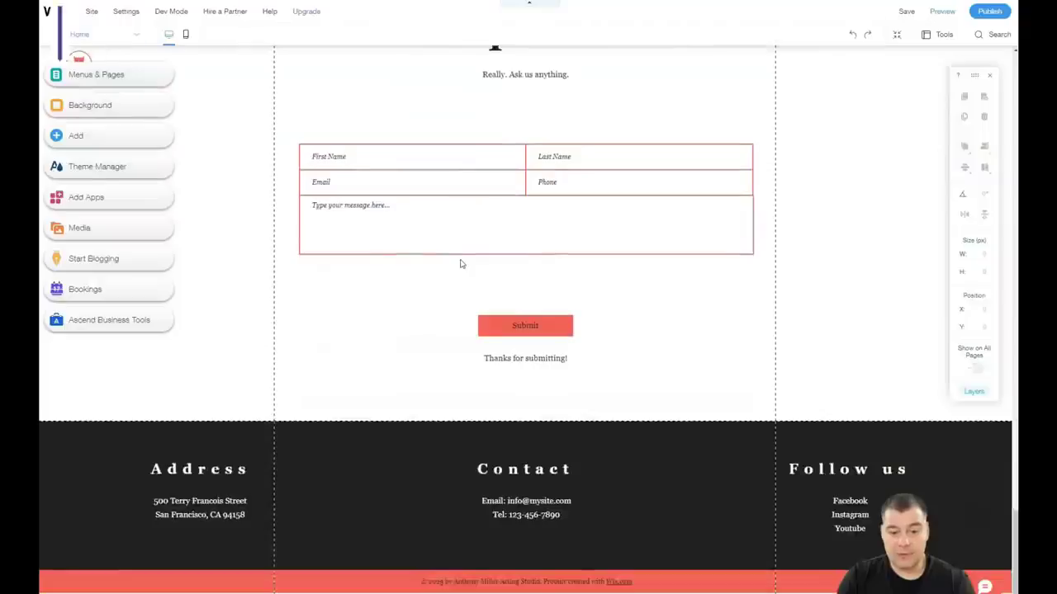
scroll(461, 264, up, 6)
scroll(461, 264, up, 12)
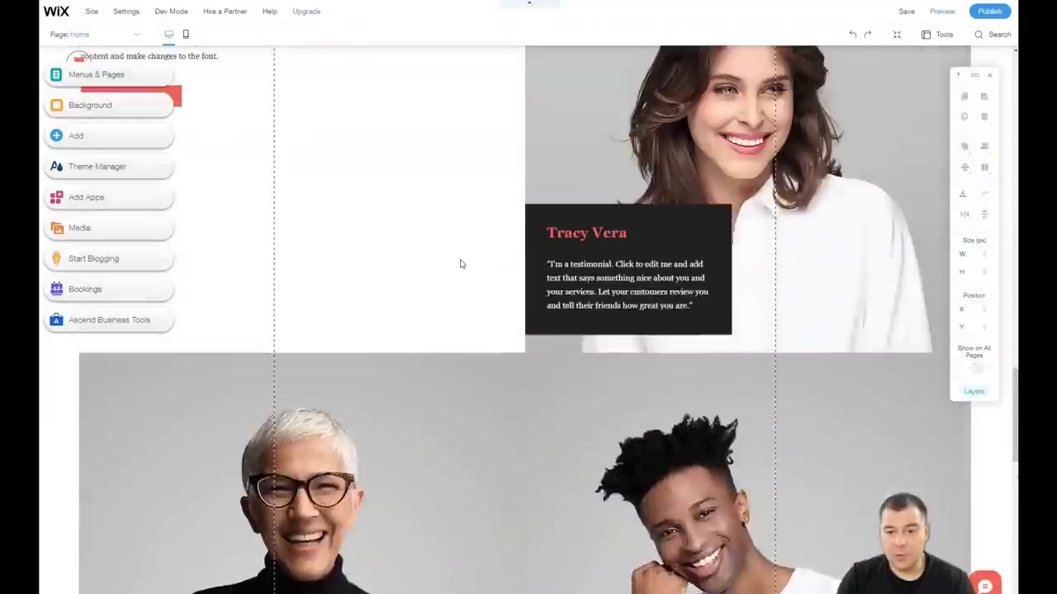
scroll(460, 264, up, 10)
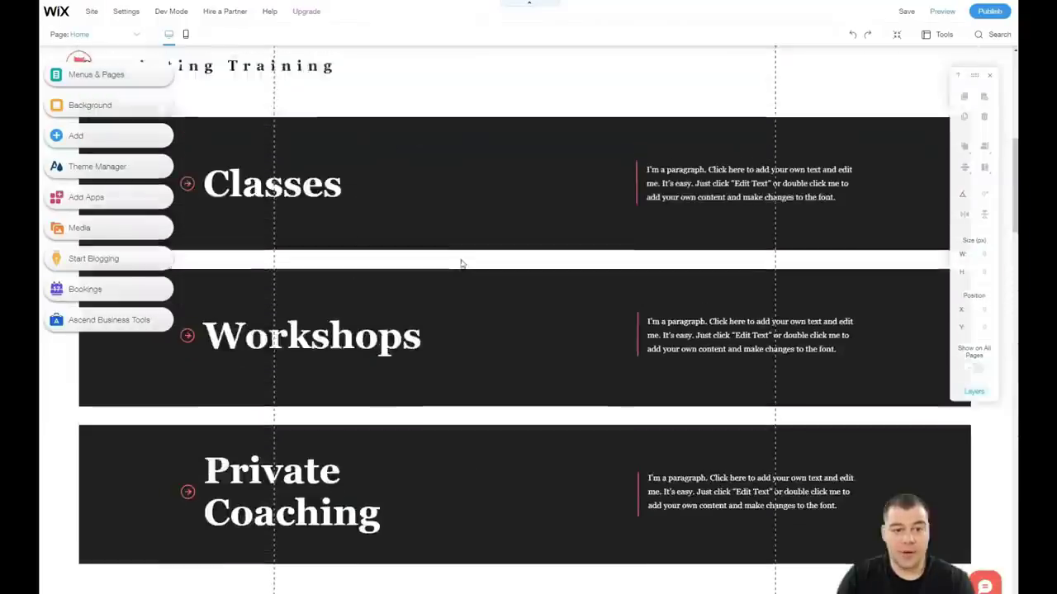
click(402, 117)
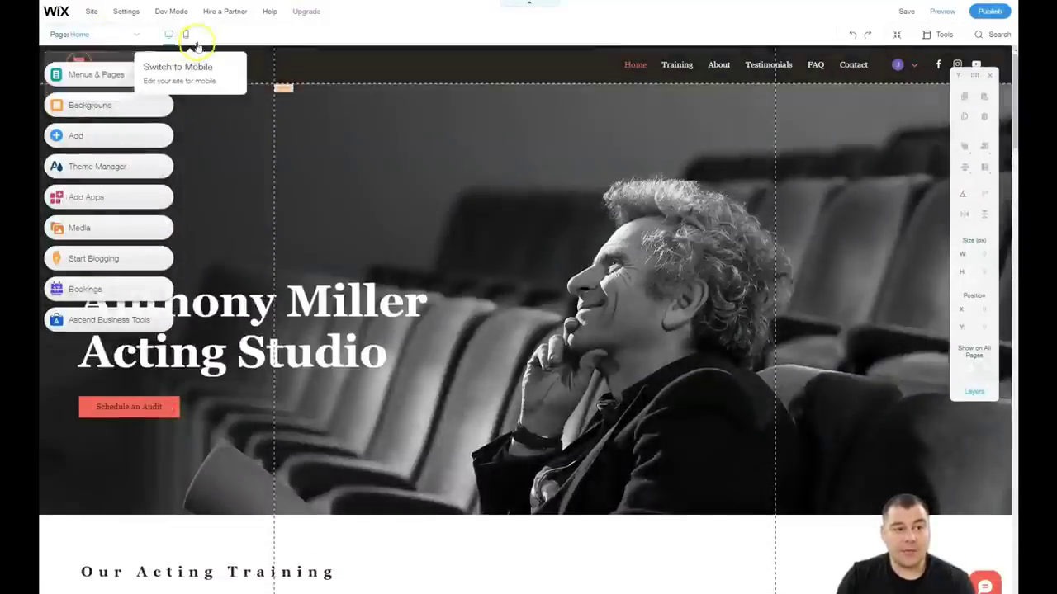
click(92, 13)
click(124, 17)
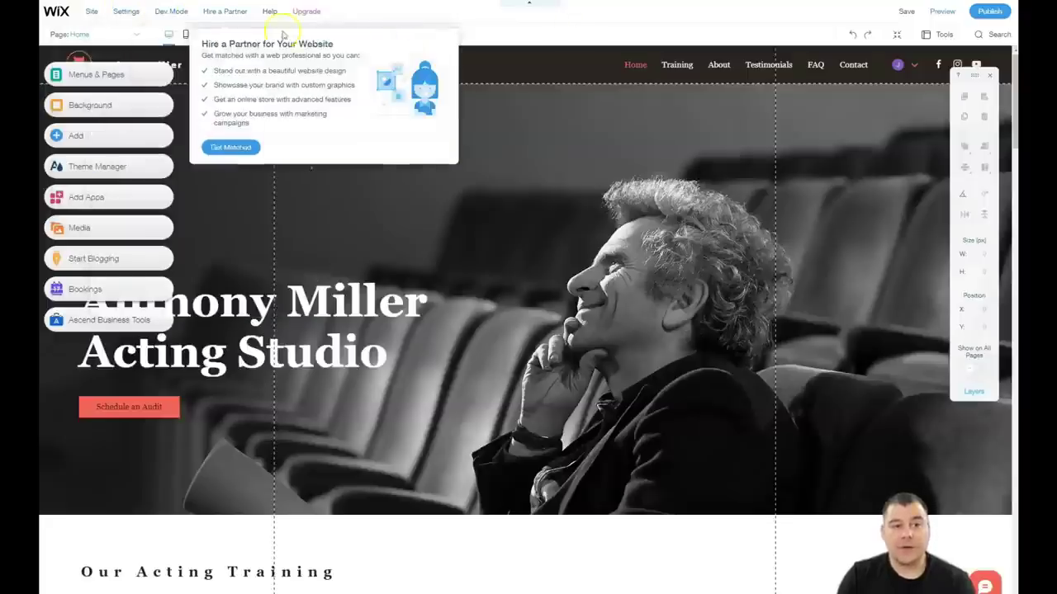
Enter Zoom Out mode and widen the space between the acting training sections and the About Our Studio section.
click(895, 37)
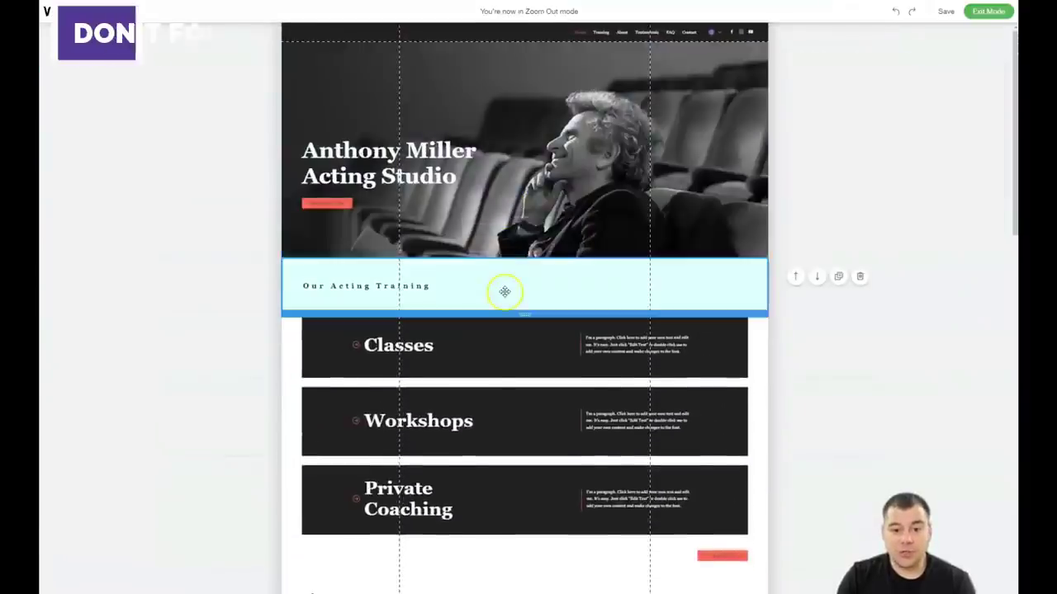
scroll(508, 248, down, 2)
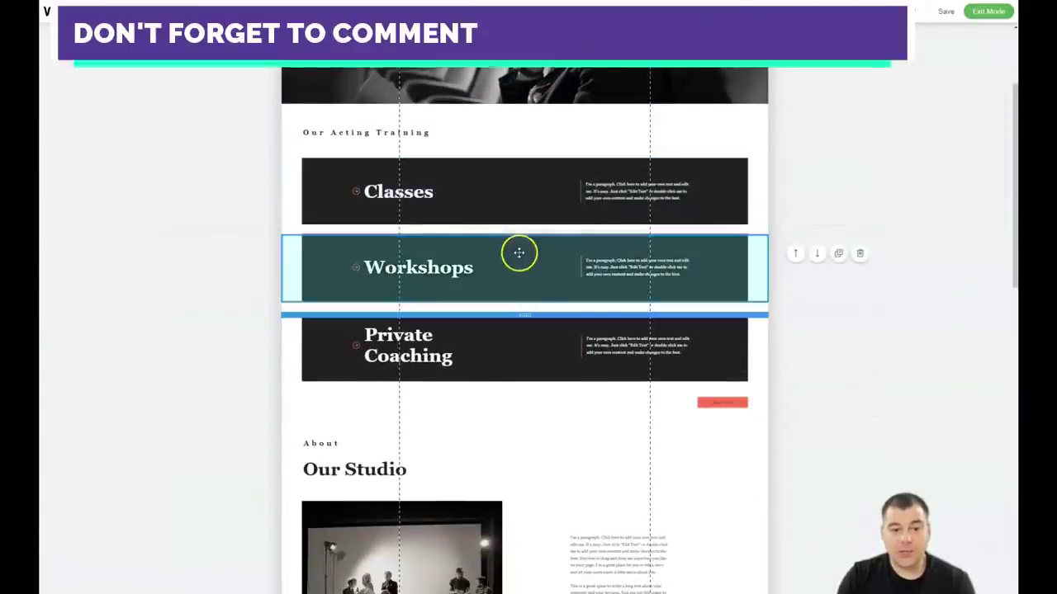
scroll(530, 335, down, 2)
scroll(539, 348, down, 2)
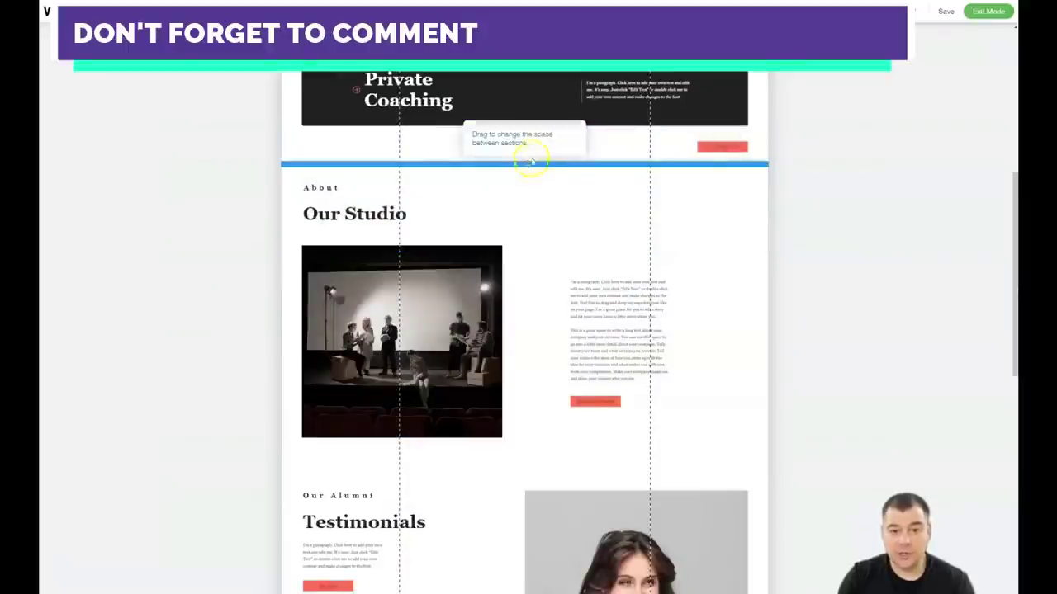
drag(530, 160, 534, 253)
click(549, 218)
Move the Testimonials section above the studio photo section, and move it back down to its original place.
scroll(545, 219, down, 8)
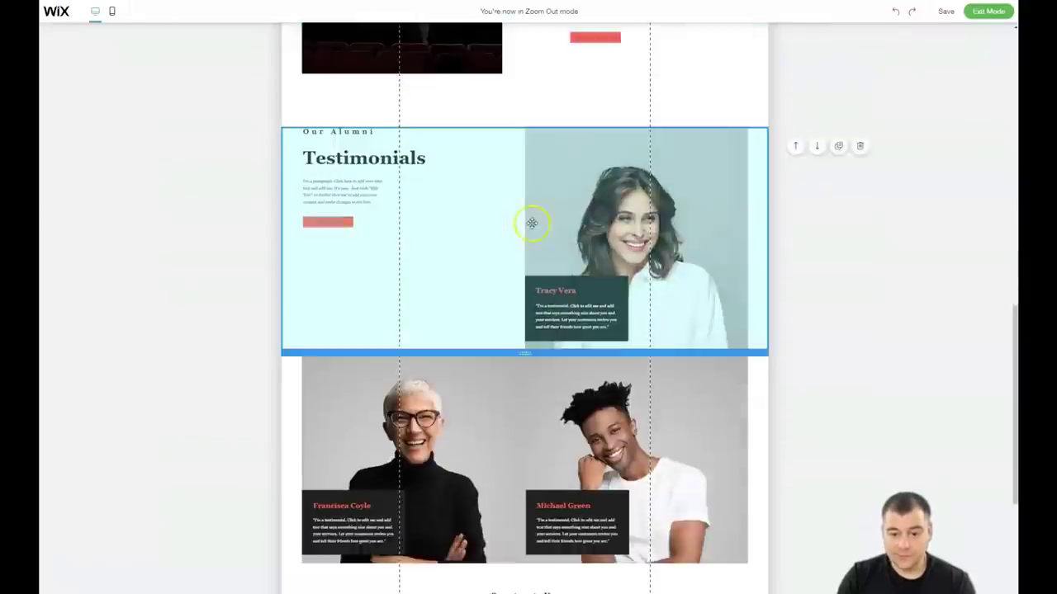
scroll(500, 273, down, 1)
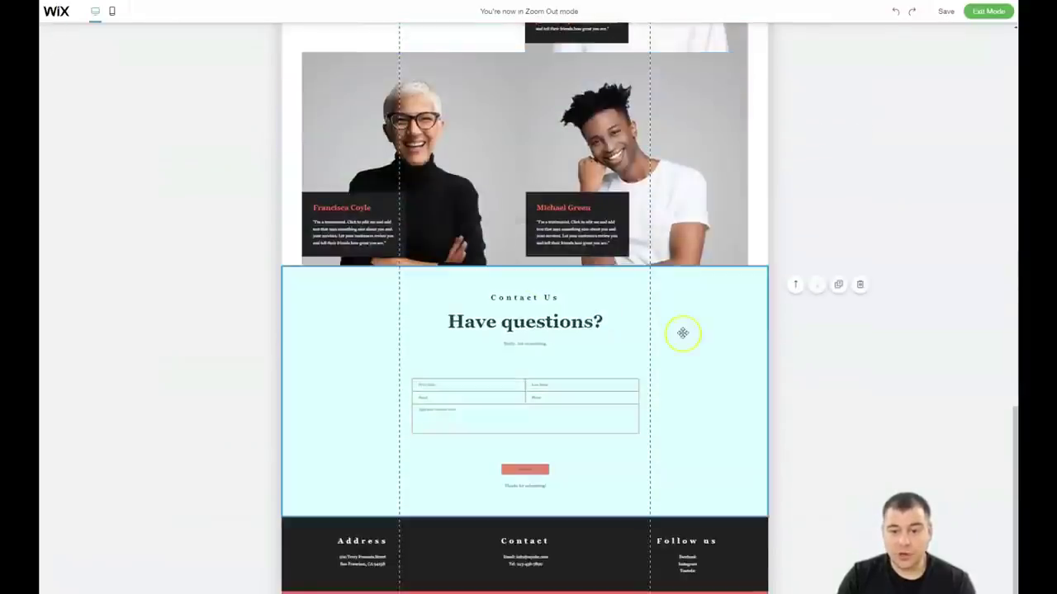
scroll(652, 222, up, 4)
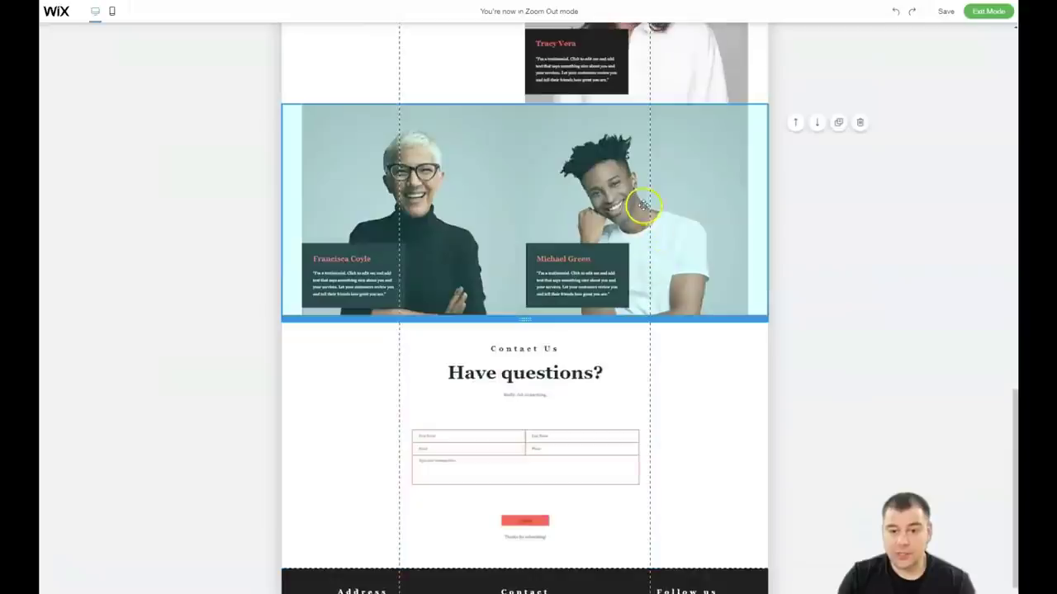
scroll(661, 224, up, 1)
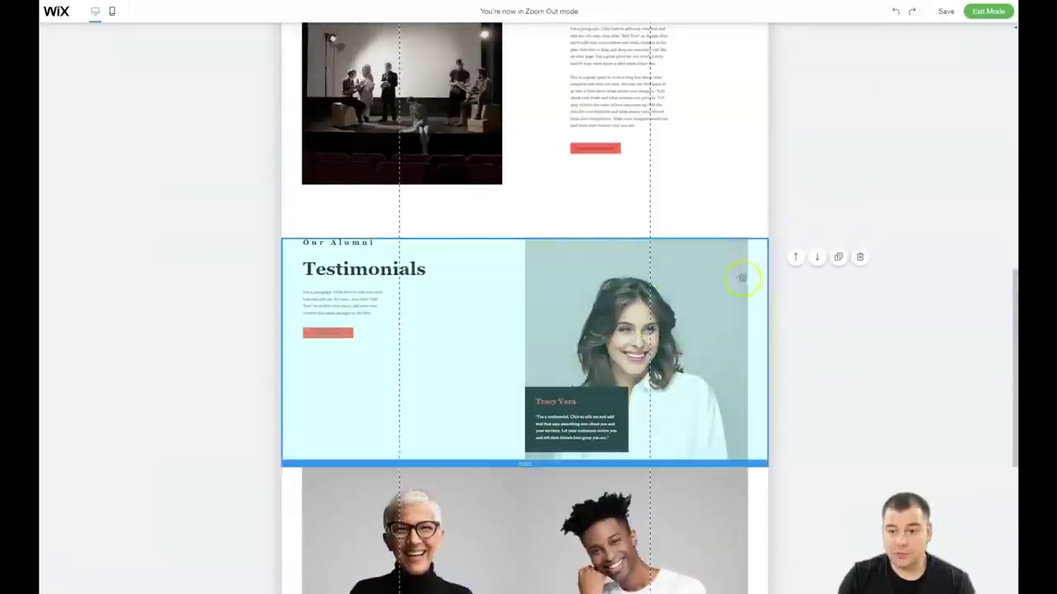
click(795, 255)
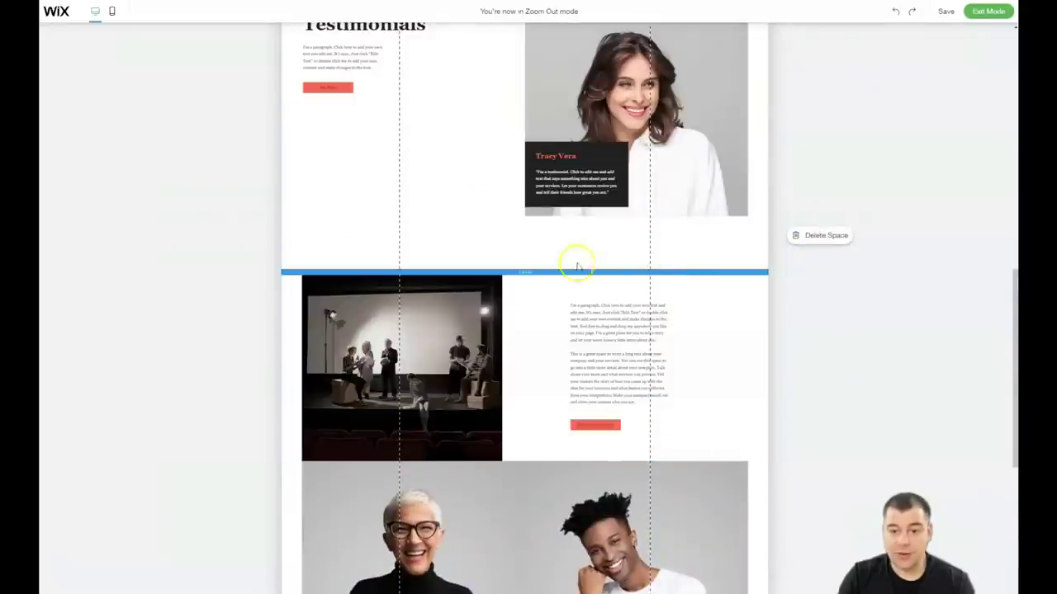
scroll(644, 214, up, 2)
click(816, 165)
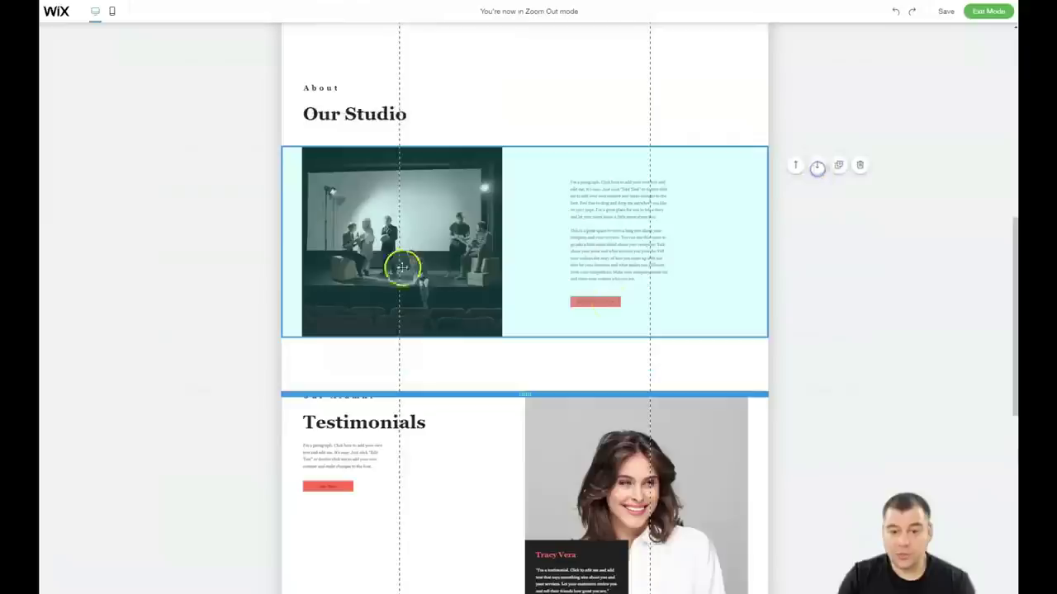
Delete the section holding the red button below Private Coaching, and delete the empty space above About Our Studio.
scroll(676, 273, up, 7)
scroll(677, 304, down, 7)
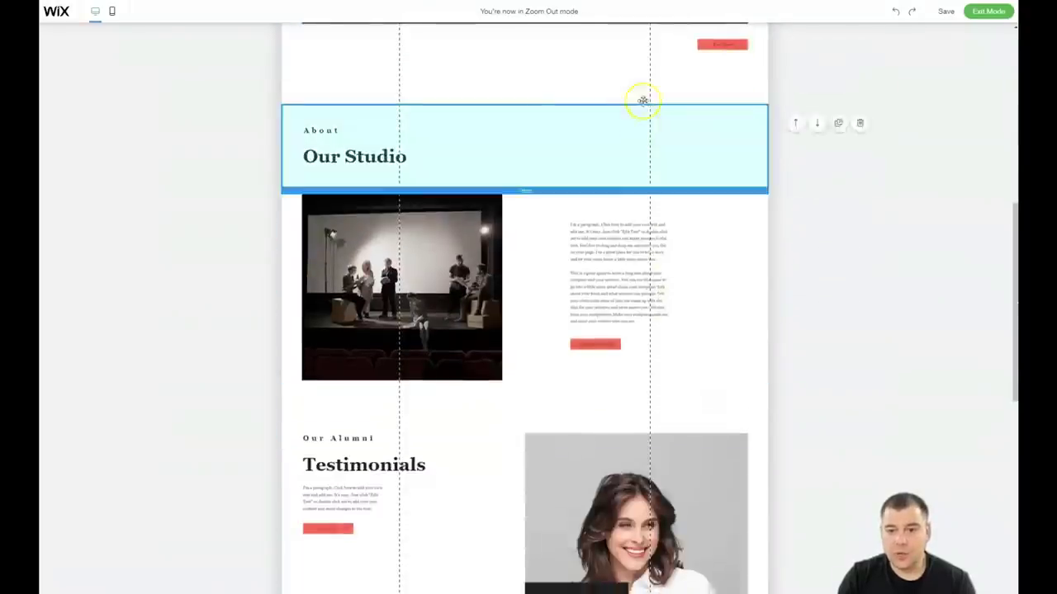
scroll(652, 75, up, 2)
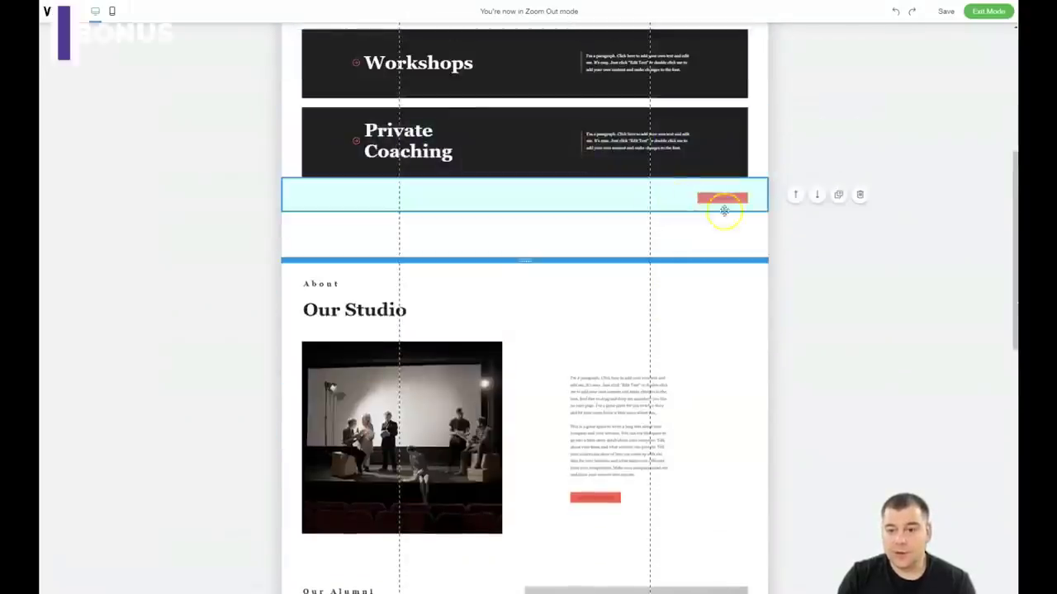
click(861, 199)
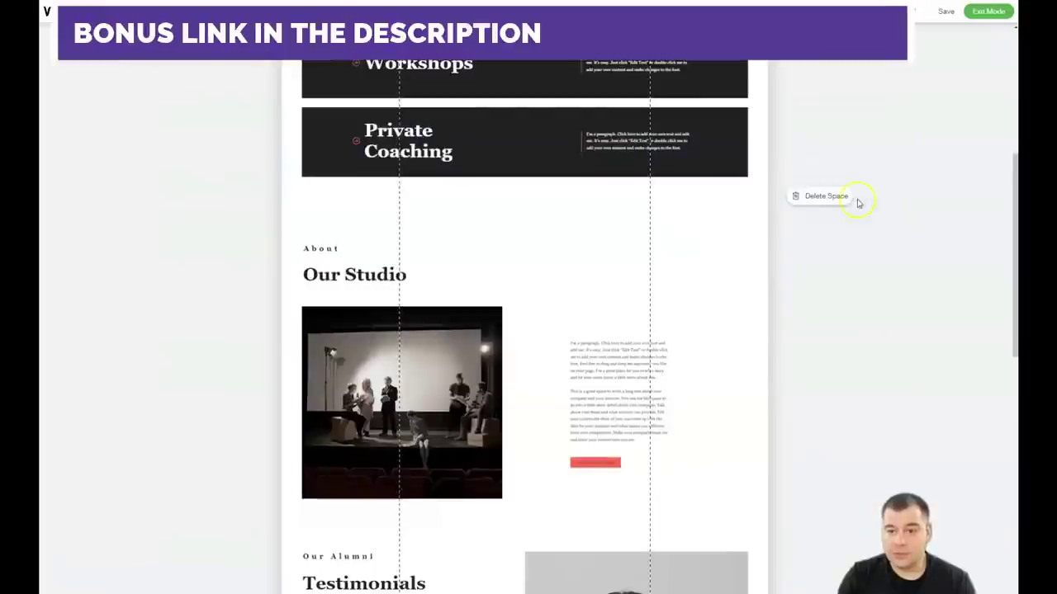
click(825, 197)
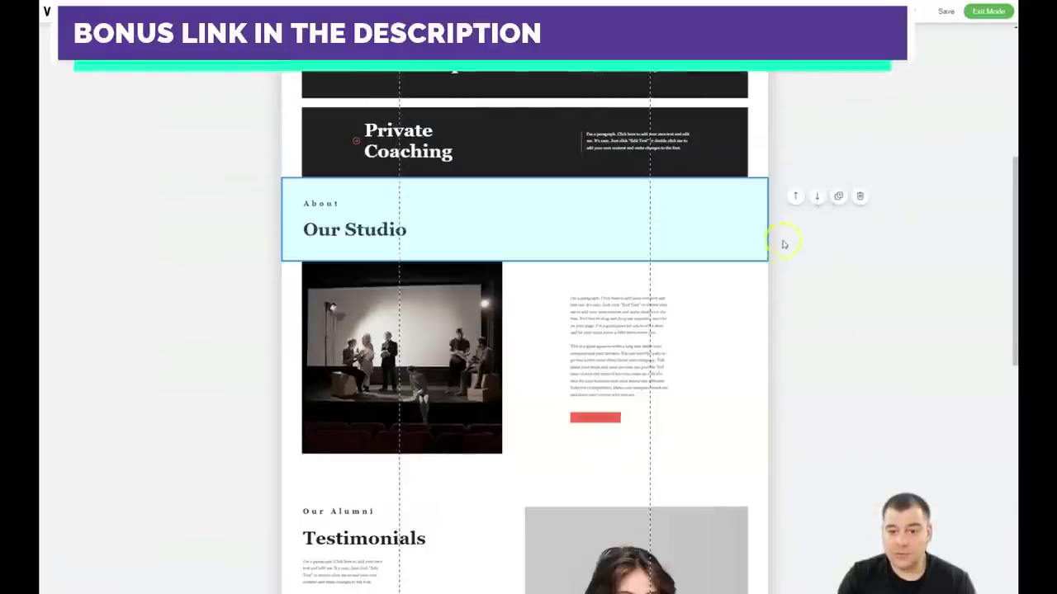
Check the rearranged sections and exit Zoom Out mode.
scroll(696, 229, down, 5)
scroll(665, 216, up, 5)
scroll(666, 217, up, 5)
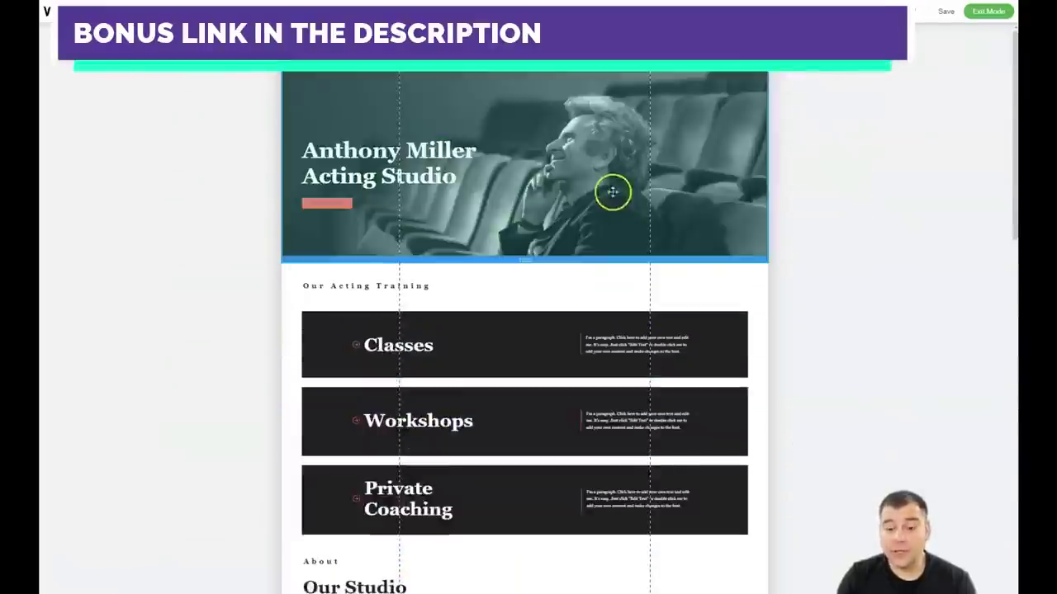
click(975, 11)
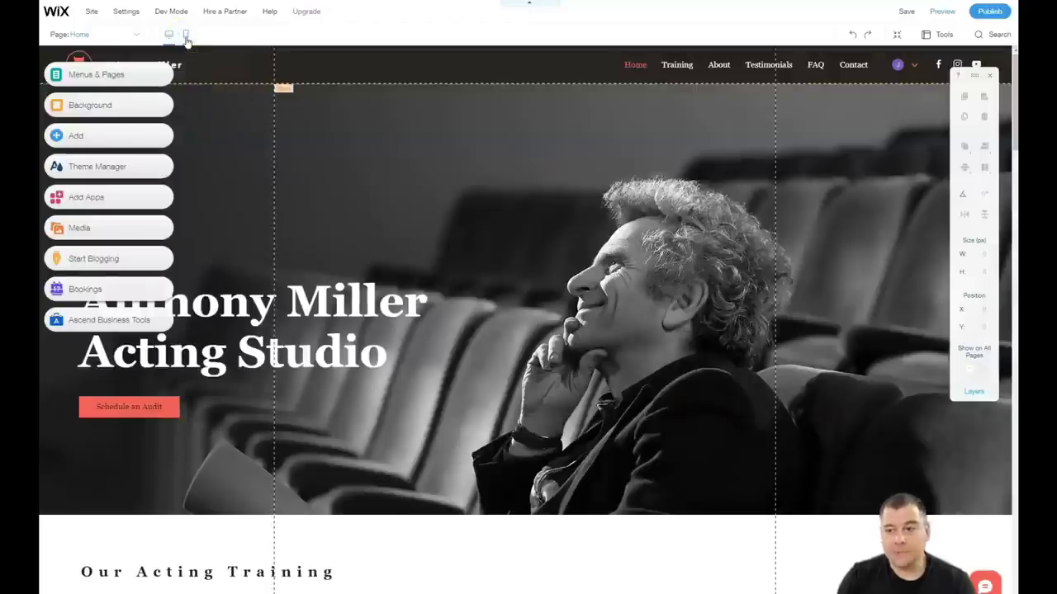
Review the home page's mobile layout down to the footer, and return to the desktop editor.
click(186, 38)
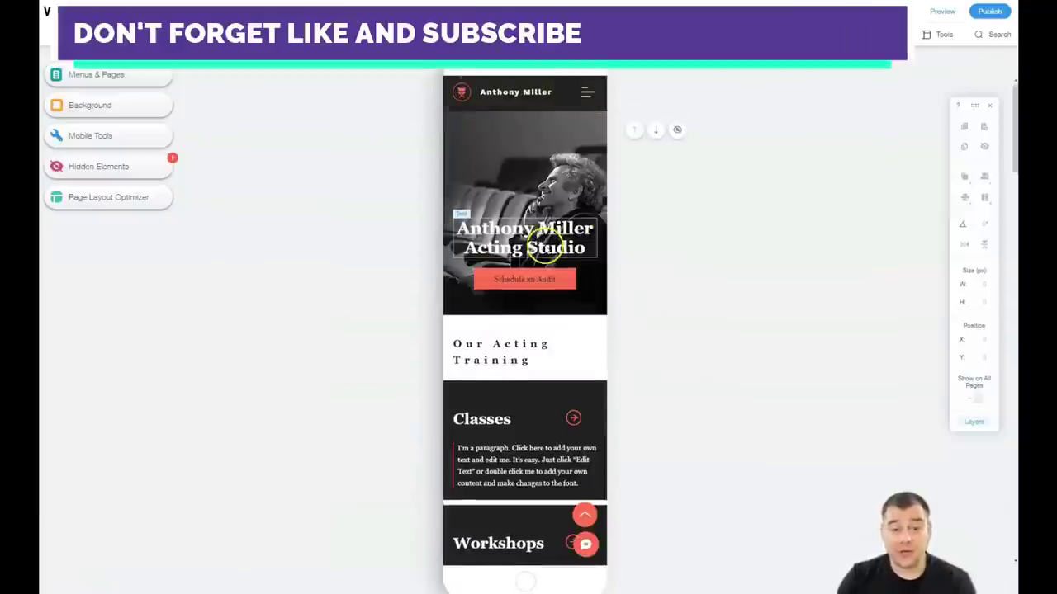
scroll(544, 244, down, 6)
scroll(545, 250, down, 8)
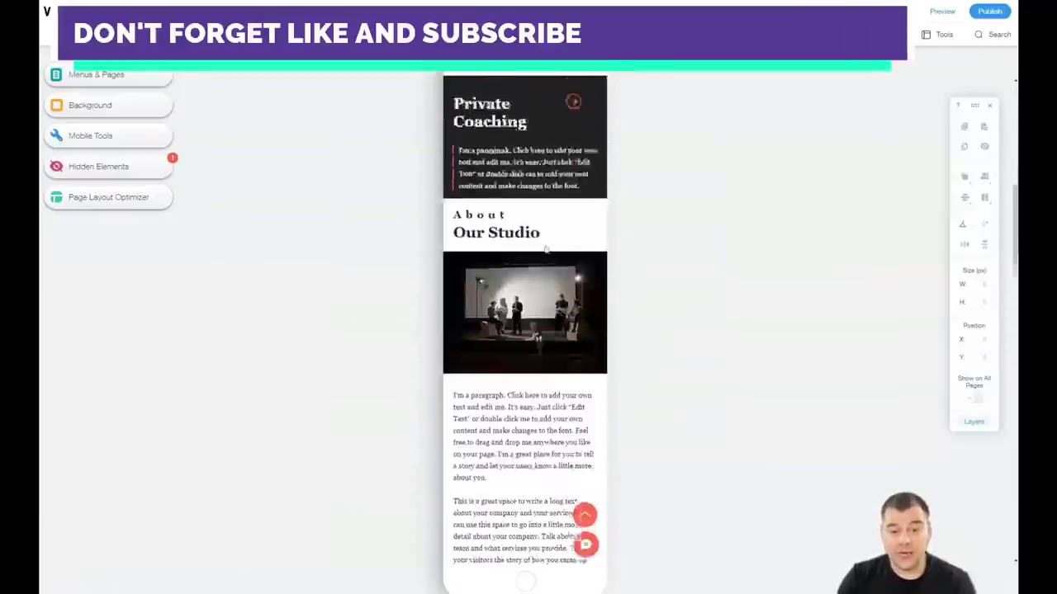
scroll(545, 250, down, 8)
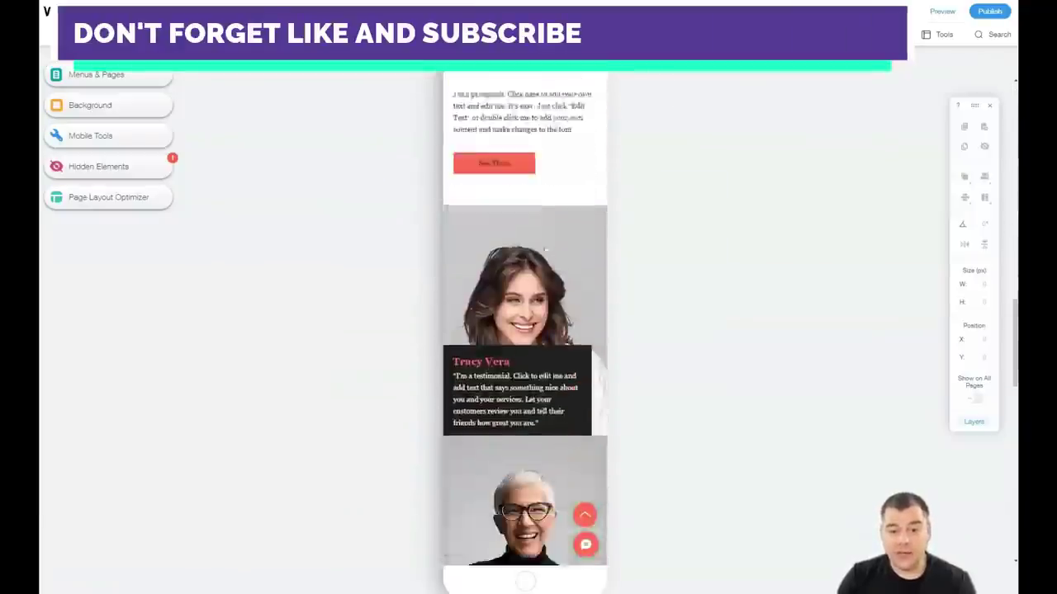
scroll(545, 250, down, 8)
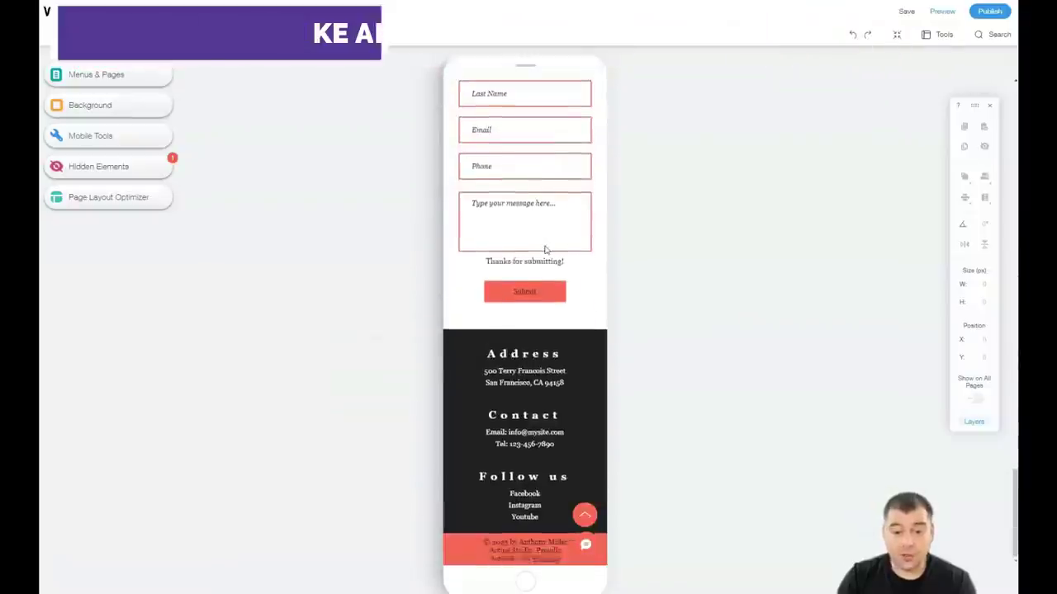
scroll(545, 250, up, 8)
scroll(545, 251, up, 10)
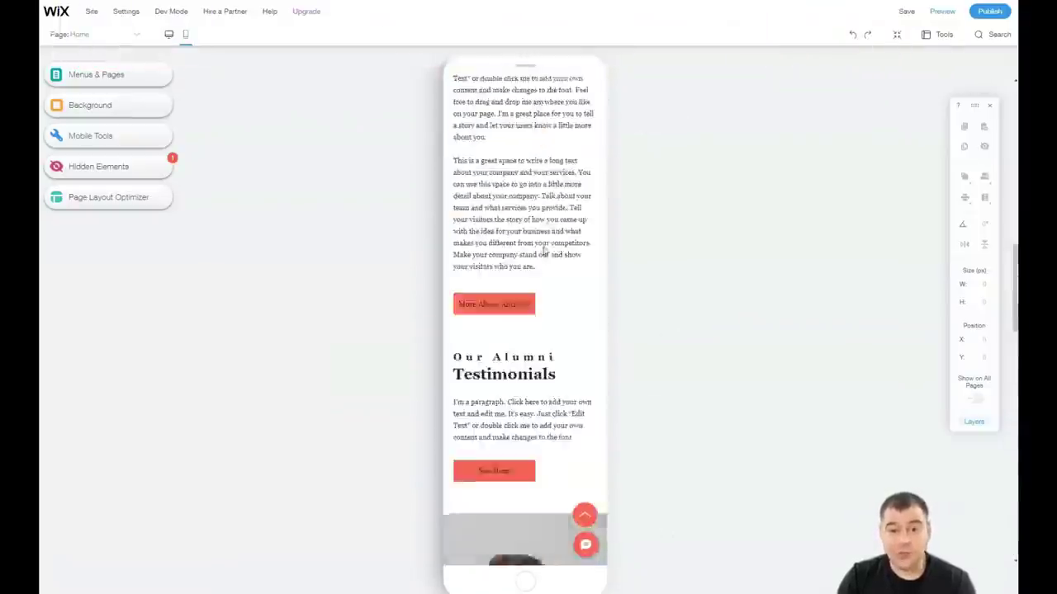
click(169, 37)
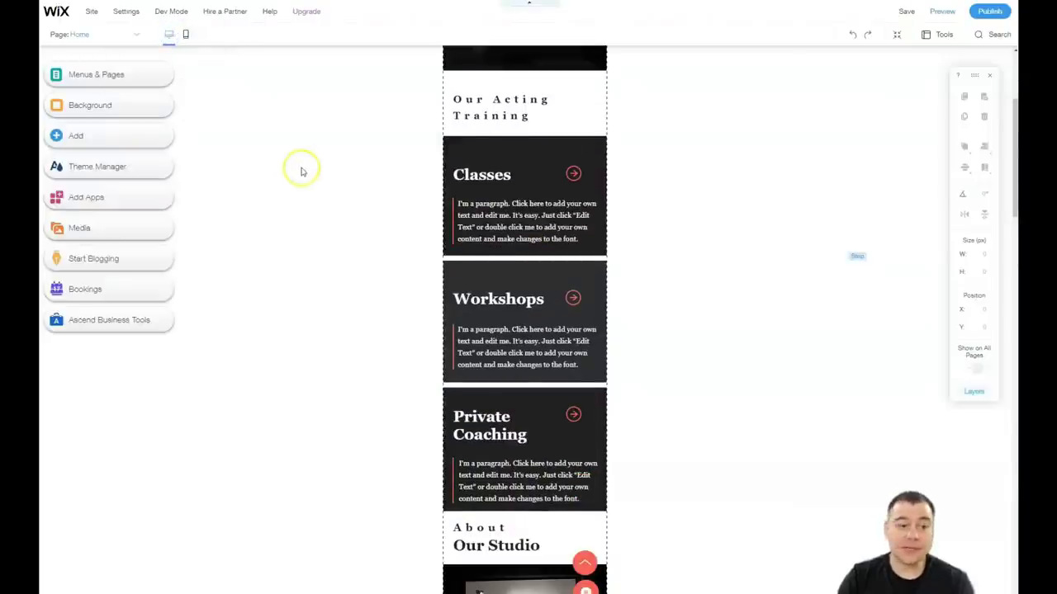
scroll(457, 197, up, 3)
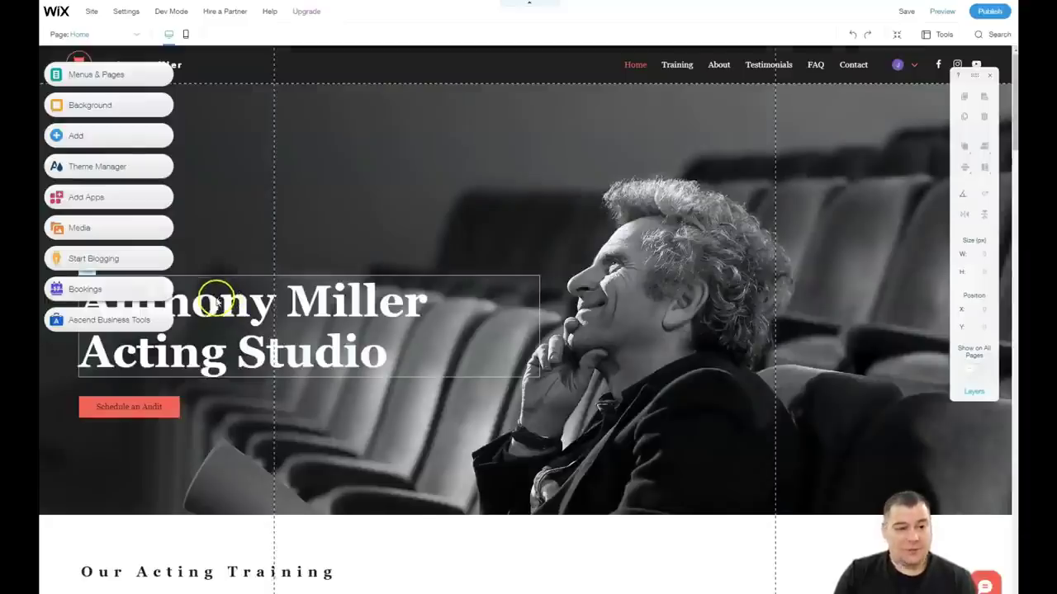
Move the hero's large title text higher on the hero image, to about X -174, Y 195.
drag(217, 302, 428, 153)
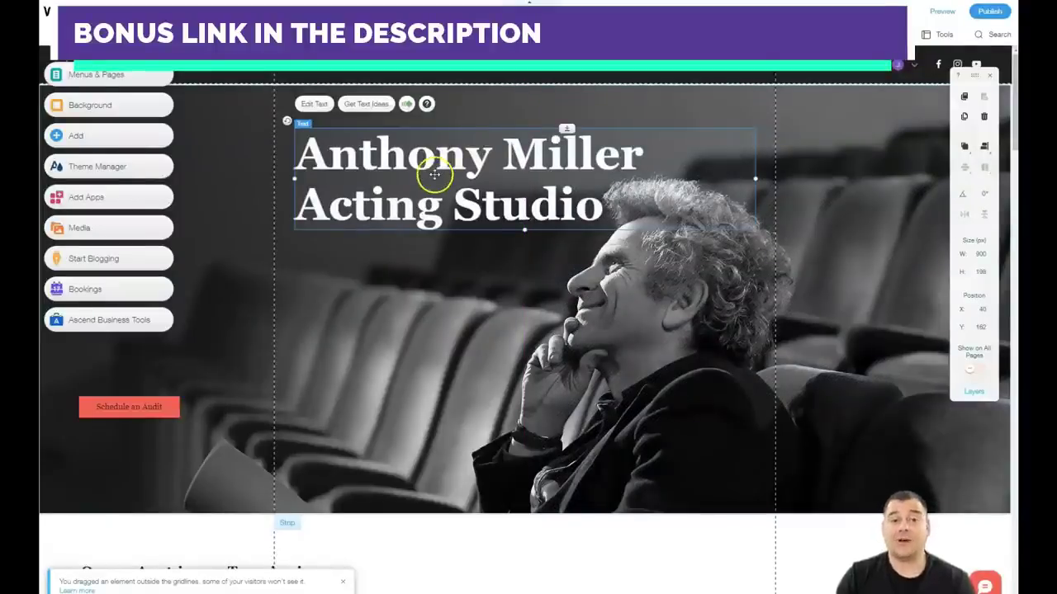
drag(438, 178, 340, 184)
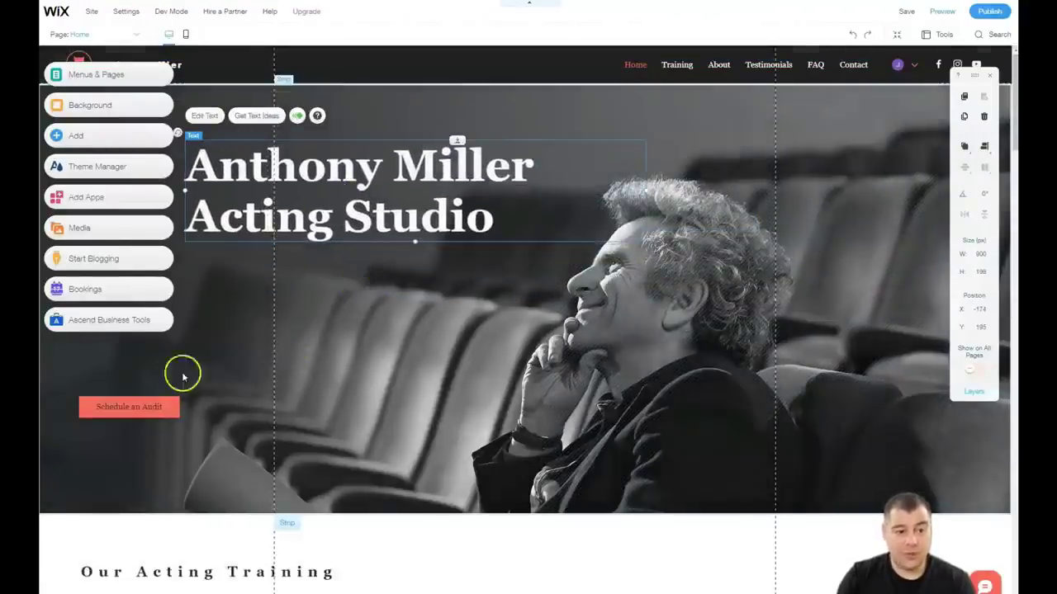
Try enlarging the hero's Schedule an Audit button to about 547 px wide, and shrink it back to 197 by 40 px.
drag(123, 406, 266, 402)
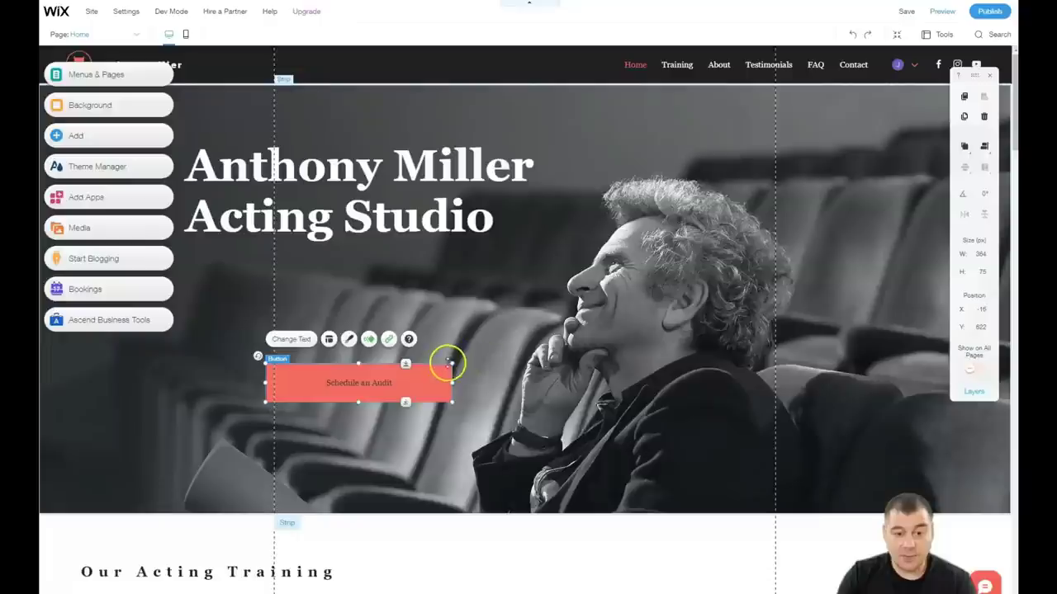
drag(453, 364, 523, 234)
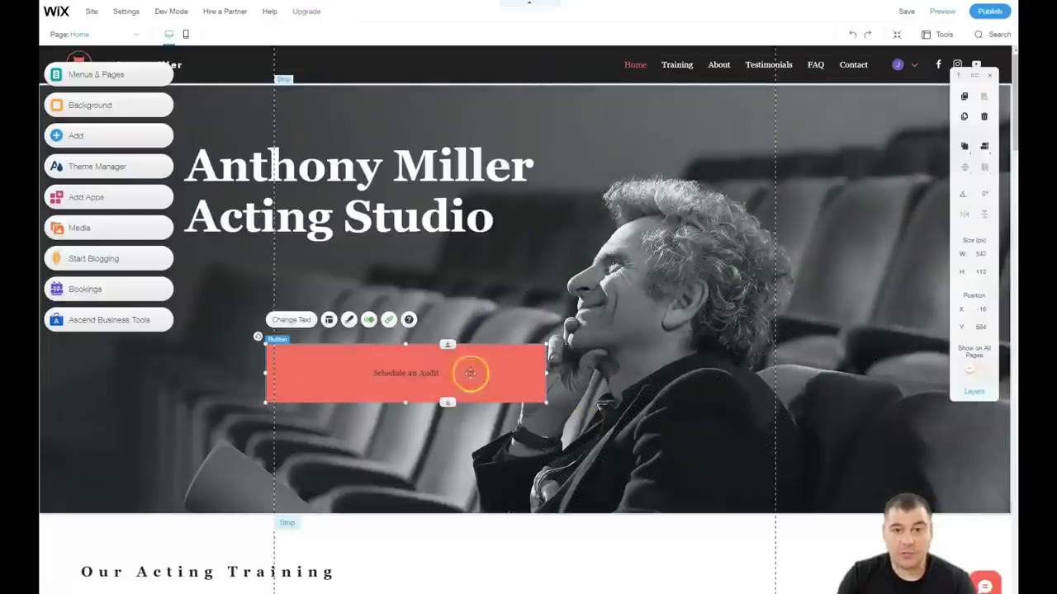
drag(314, 391, 221, 431)
drag(453, 386, 226, 439)
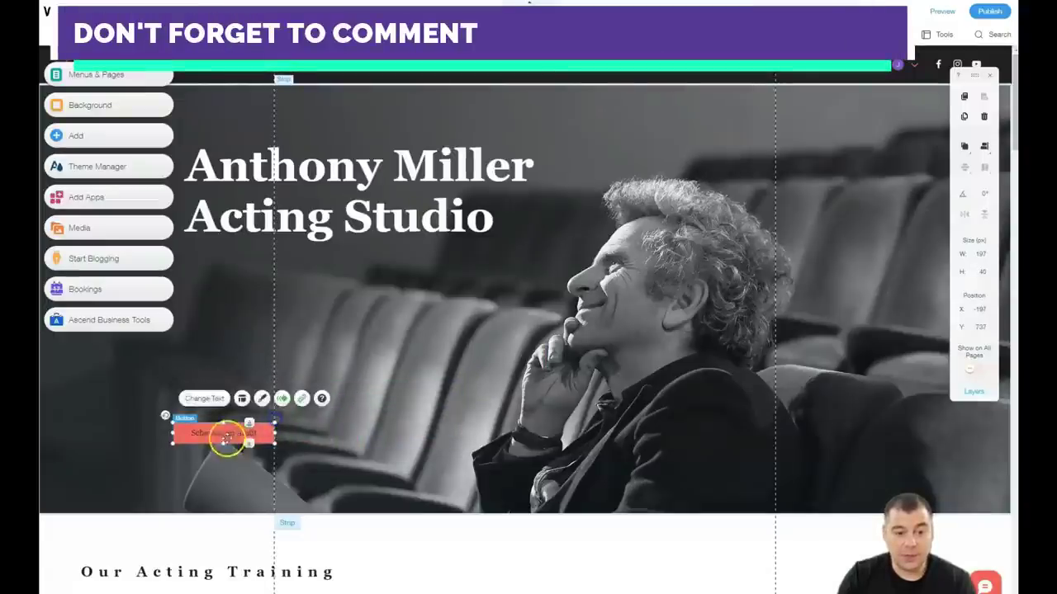
Place the Schedule an Audit button just below the hero title, at about X -158, Y 424, and close the floating editing toolbar.
drag(327, 417, 429, 342)
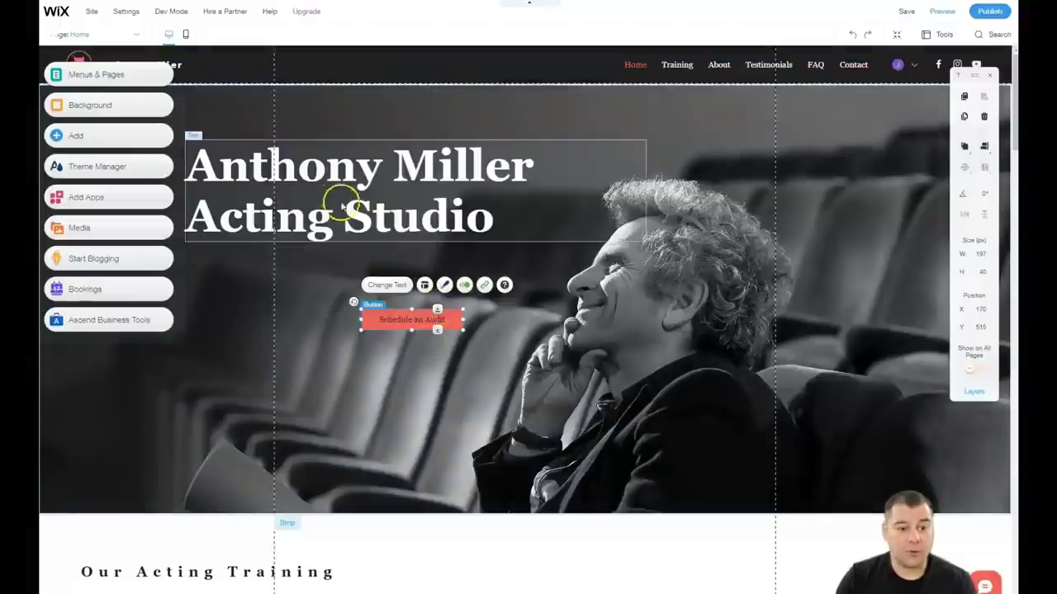
click(392, 318)
drag(324, 310, 223, 272)
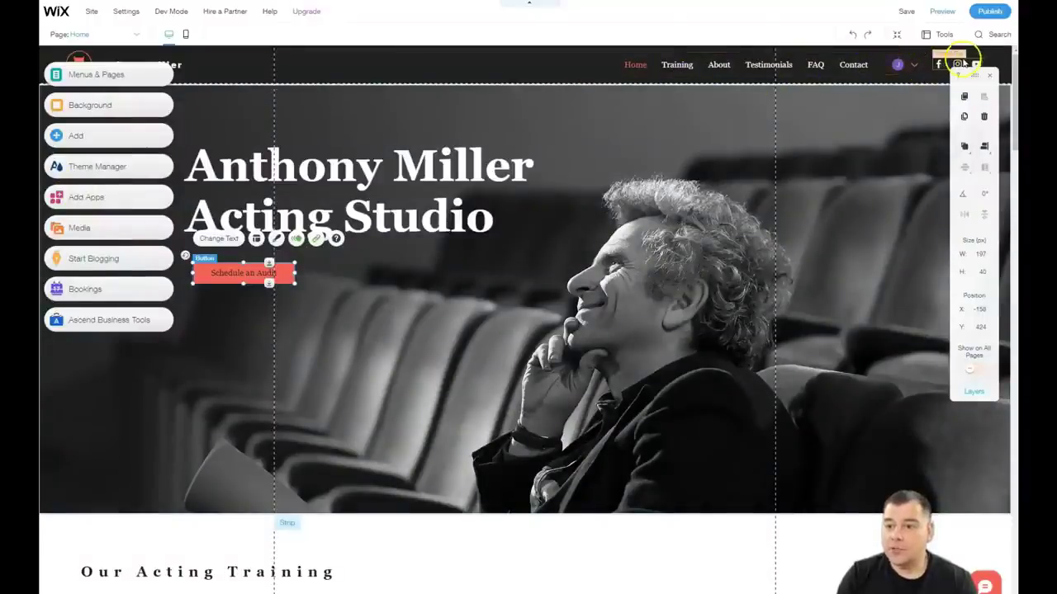
click(990, 78)
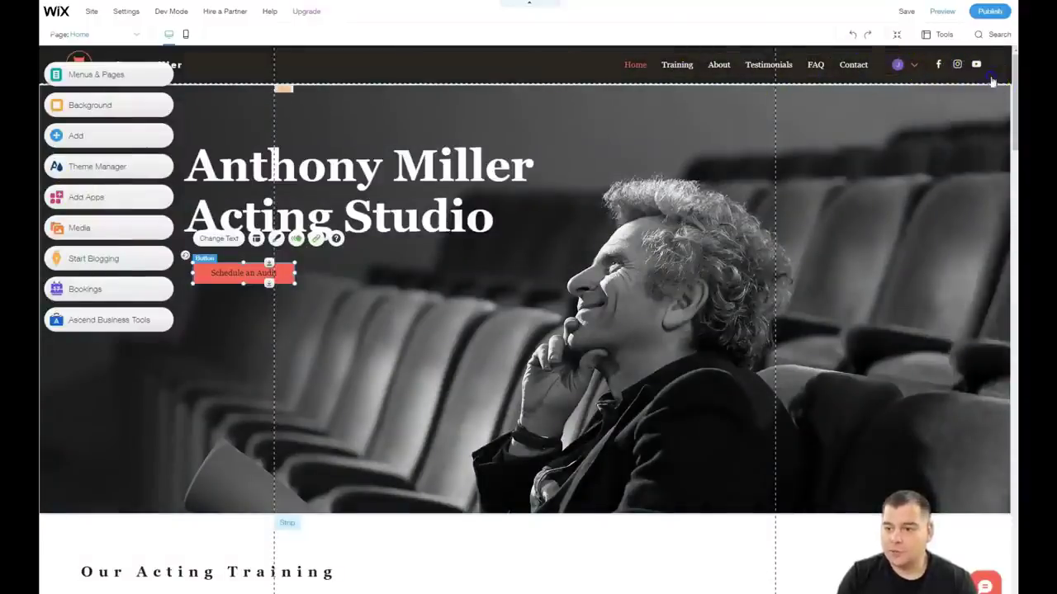
Delete the FAQ page from the site menu.
click(73, 74)
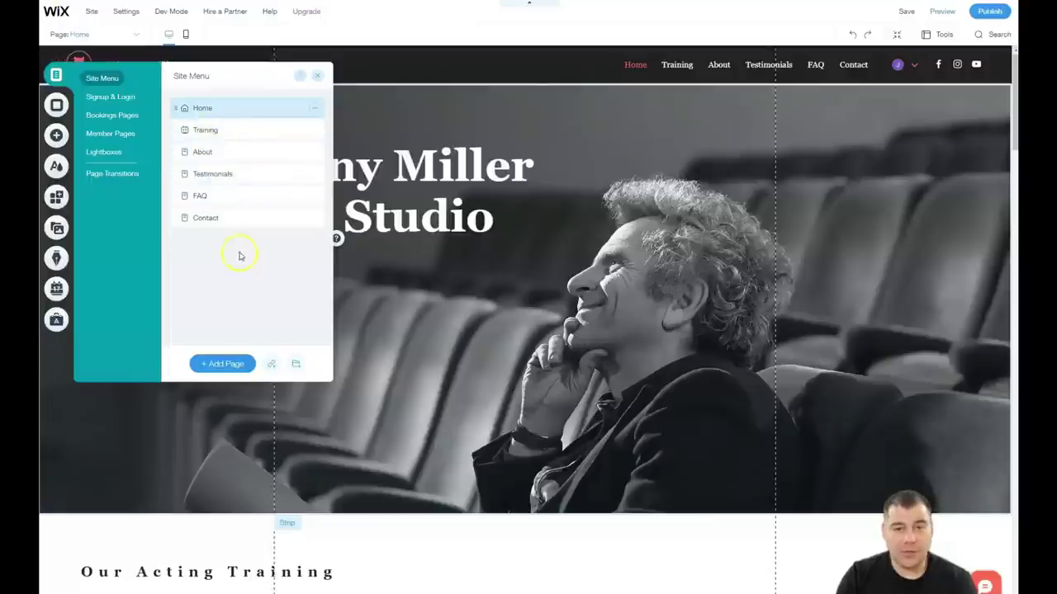
click(316, 197)
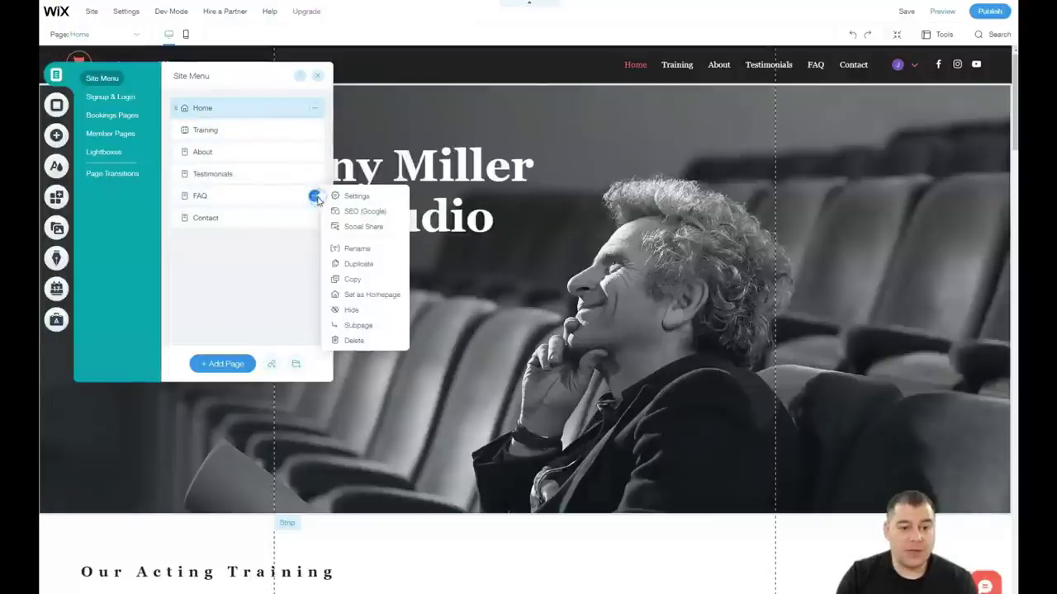
click(353, 341)
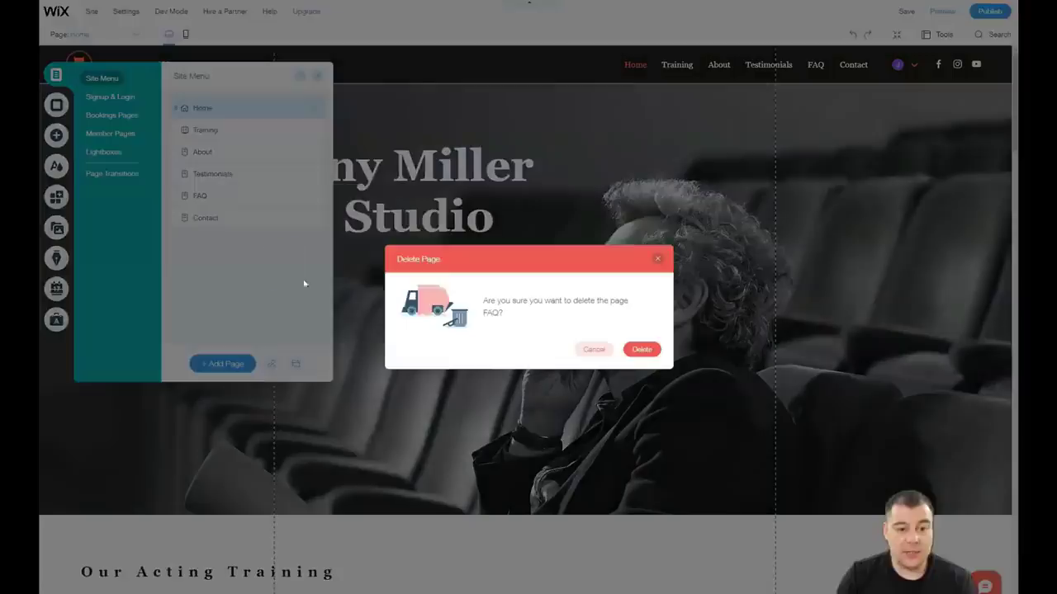
click(637, 350)
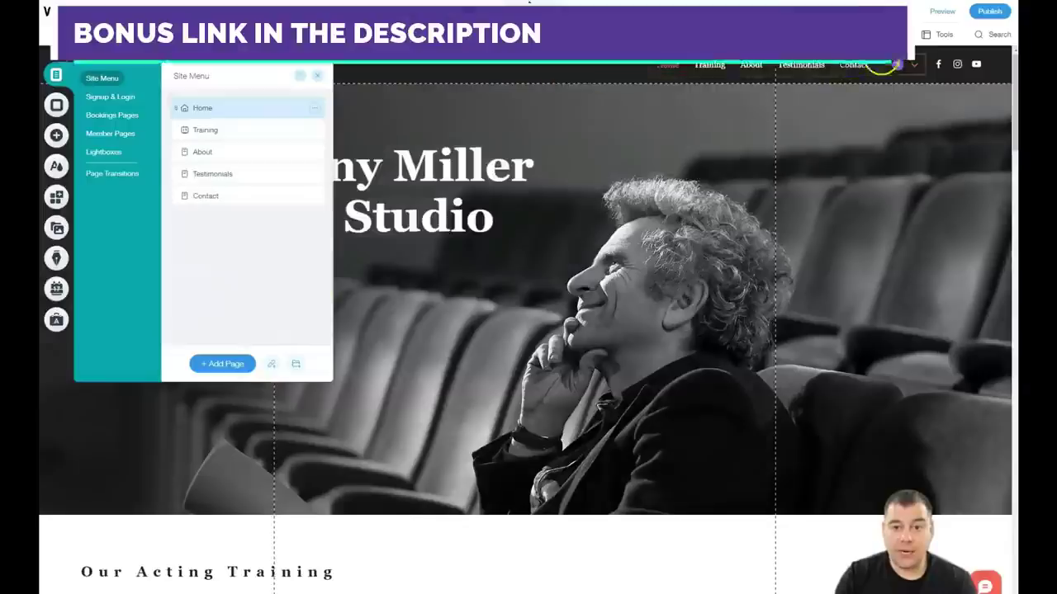
Review the site's Signup & Login, Bookings, Member Pages and Lightboxes lists, and close the page manager.
click(97, 99)
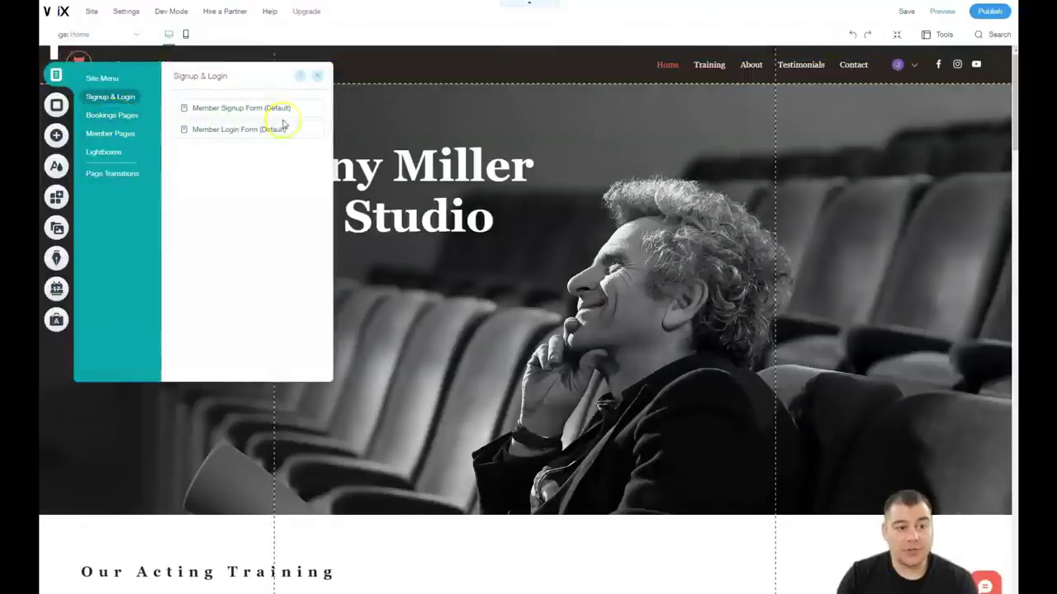
click(102, 116)
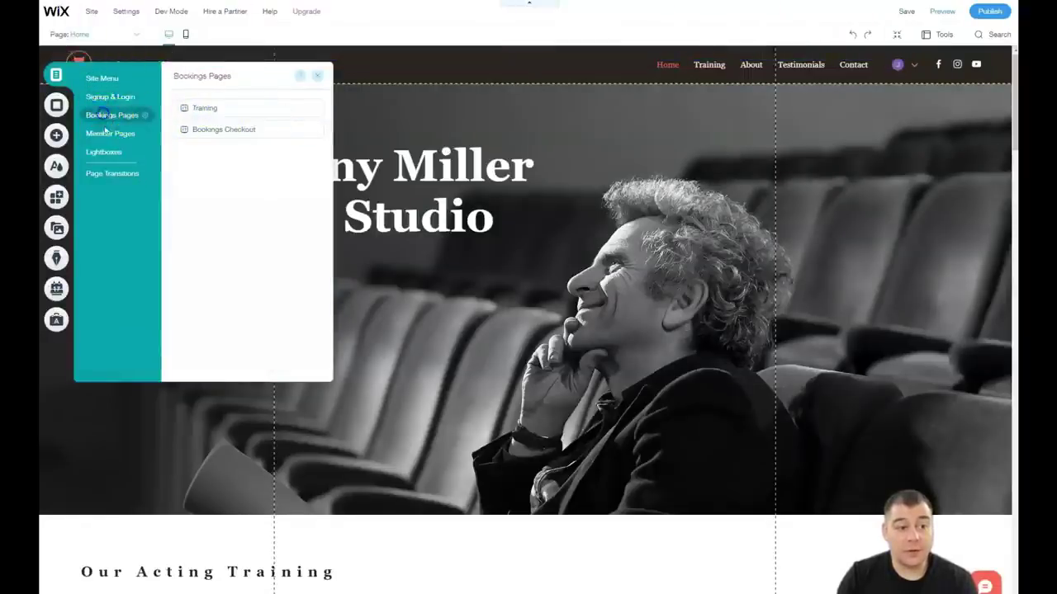
click(99, 134)
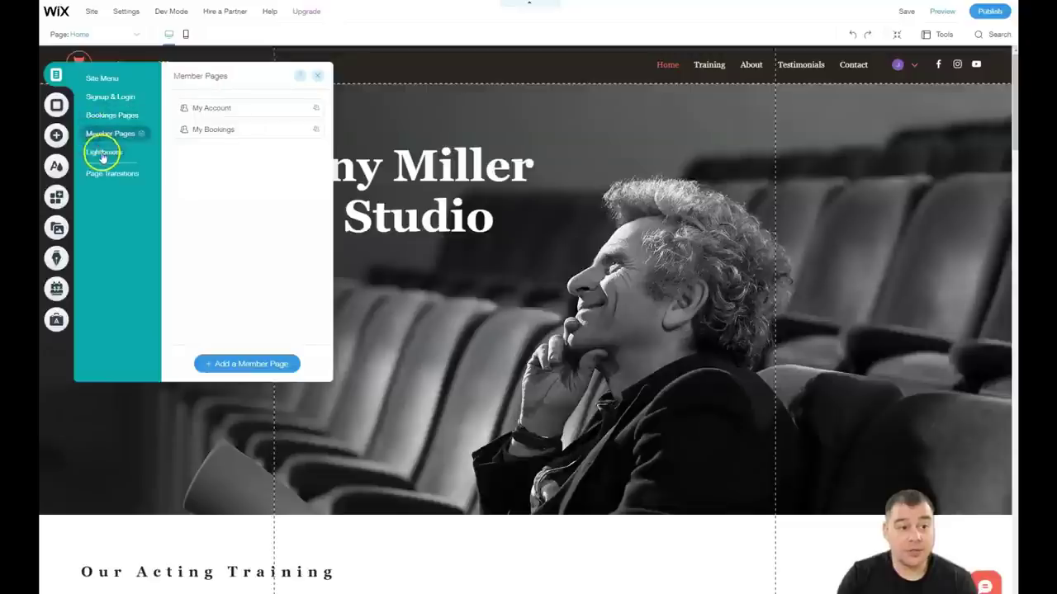
click(103, 154)
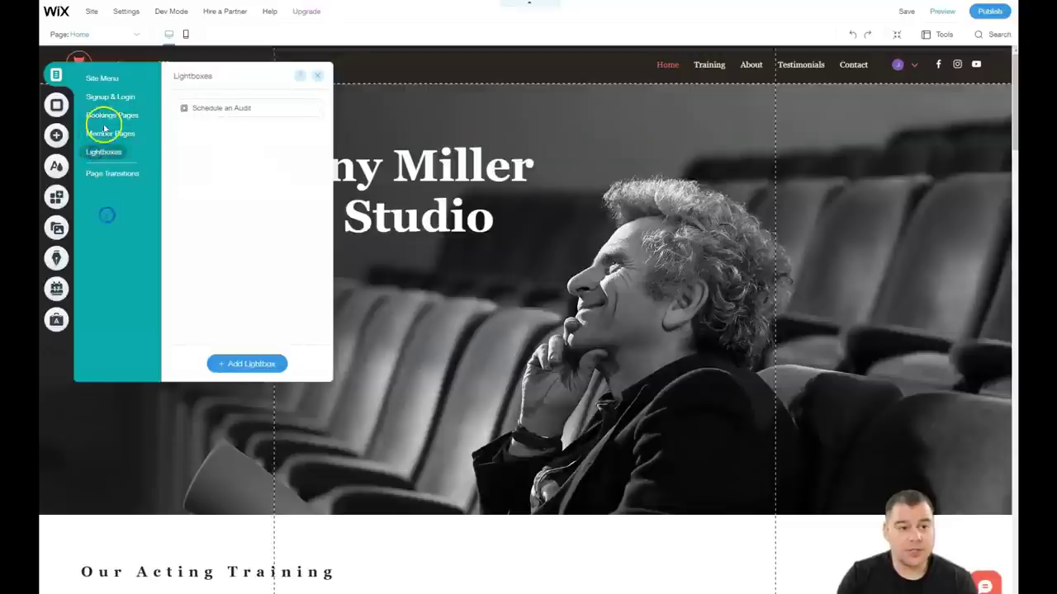
click(317, 80)
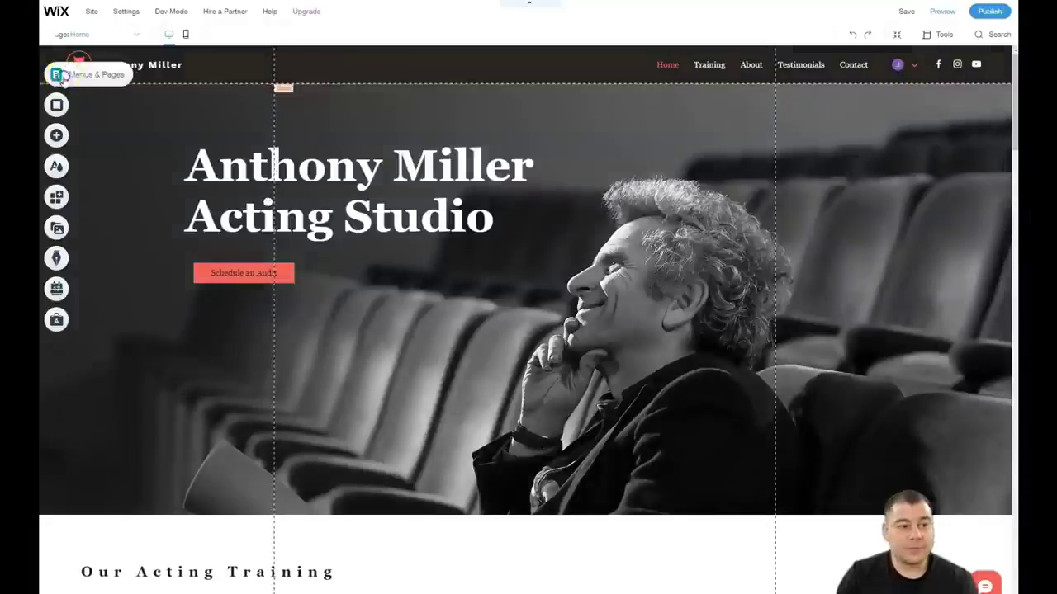
Review the Home page's settings for page info, layout, permissions, SEO and social sharing, and close them without changes.
click(56, 74)
click(315, 108)
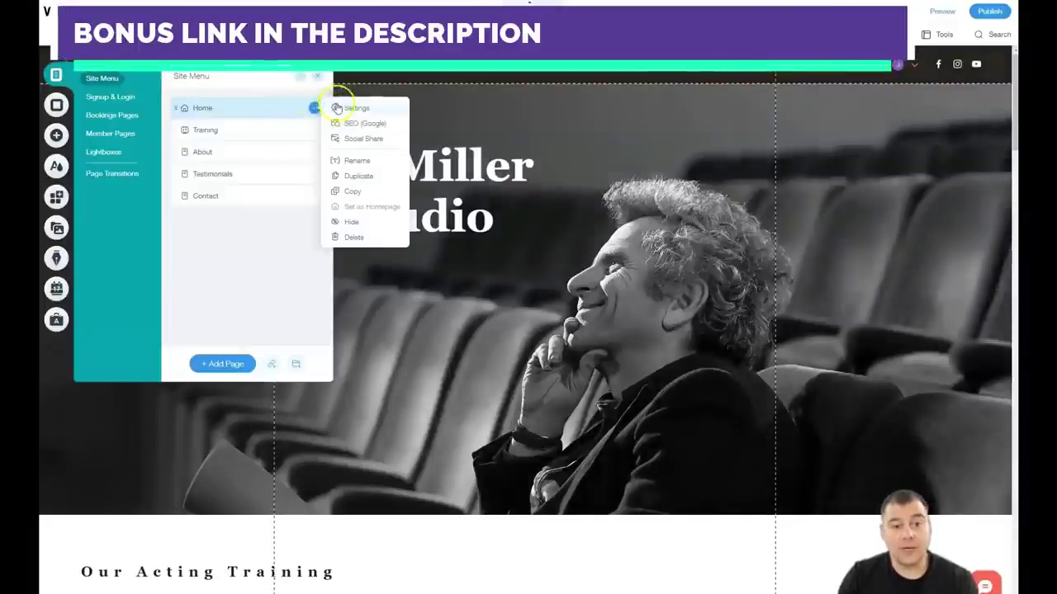
click(350, 108)
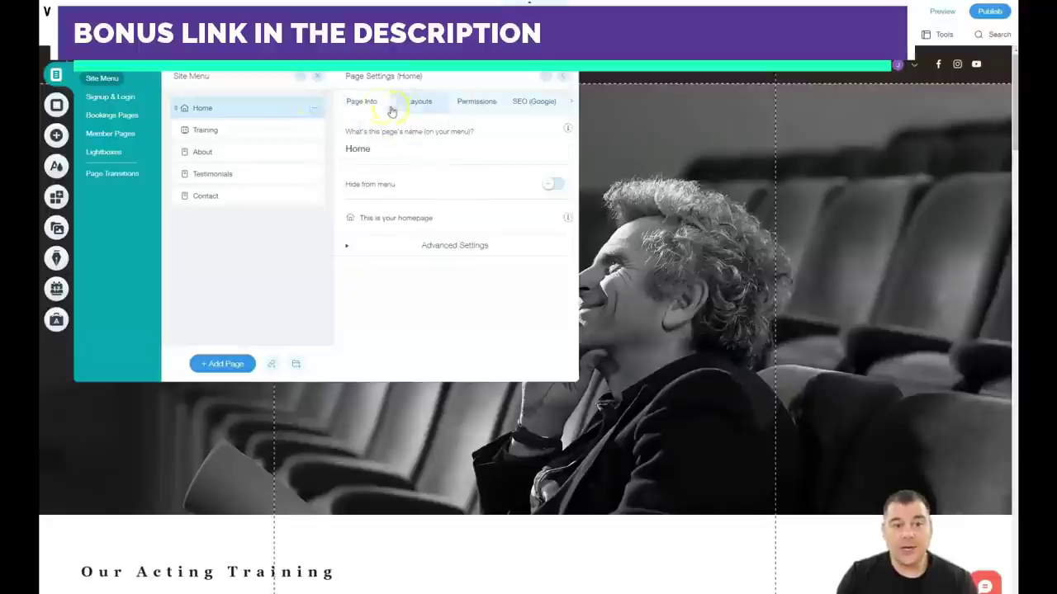
click(428, 101)
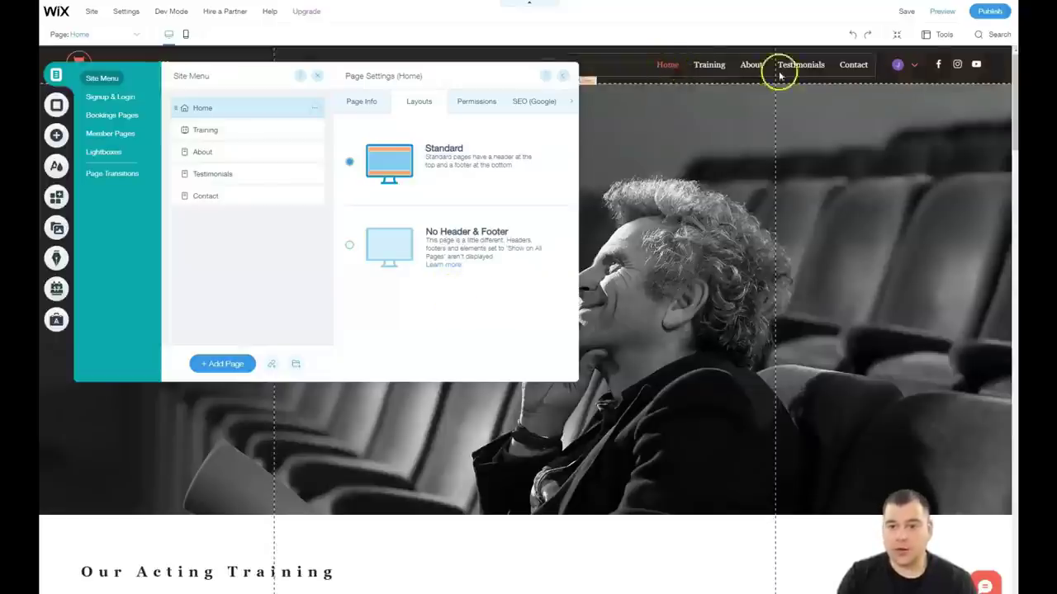
click(469, 106)
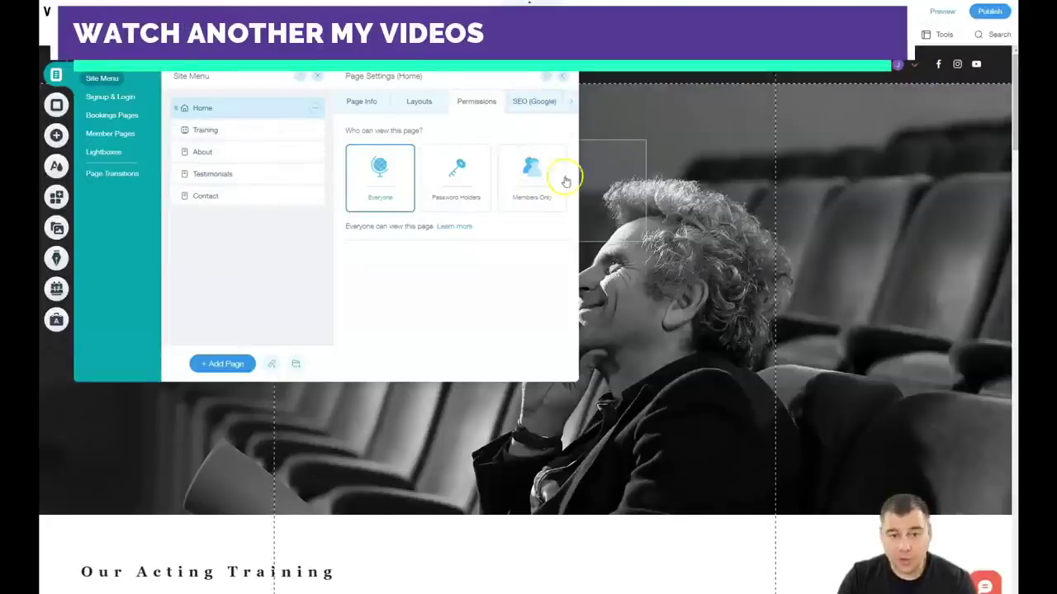
click(533, 102)
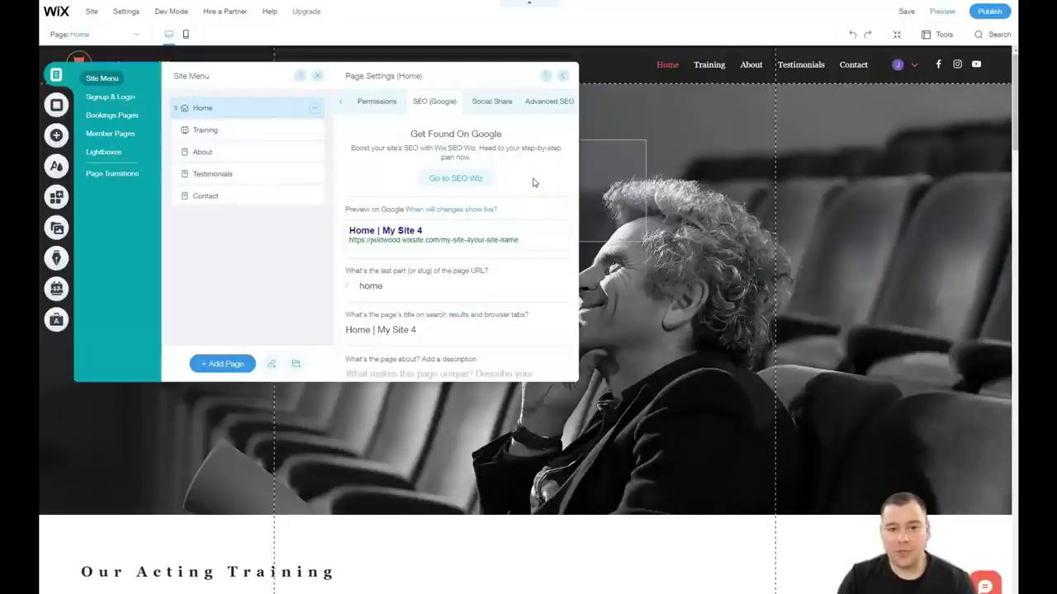
click(491, 102)
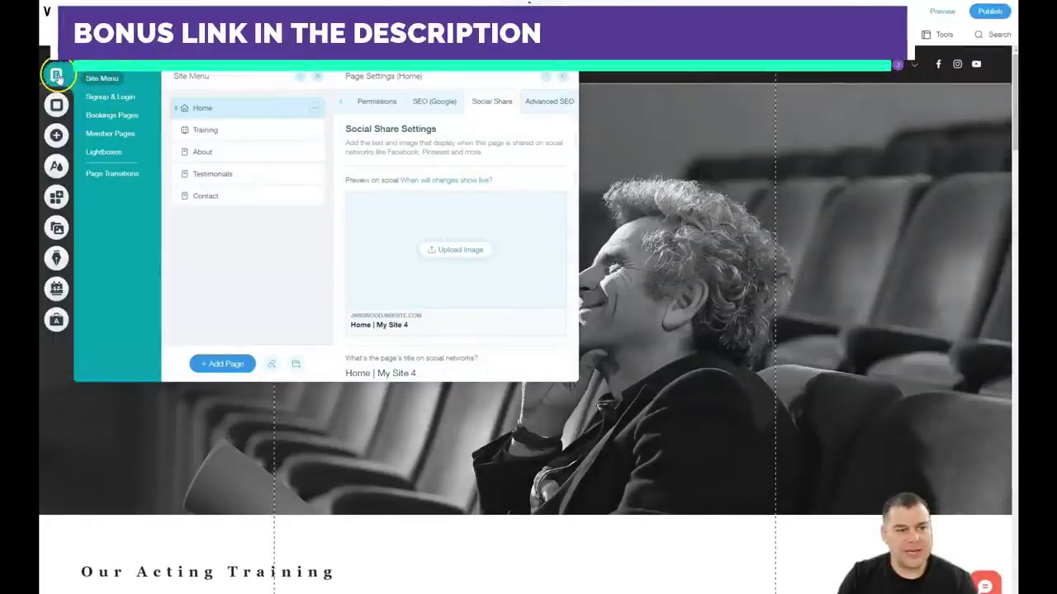
click(565, 77)
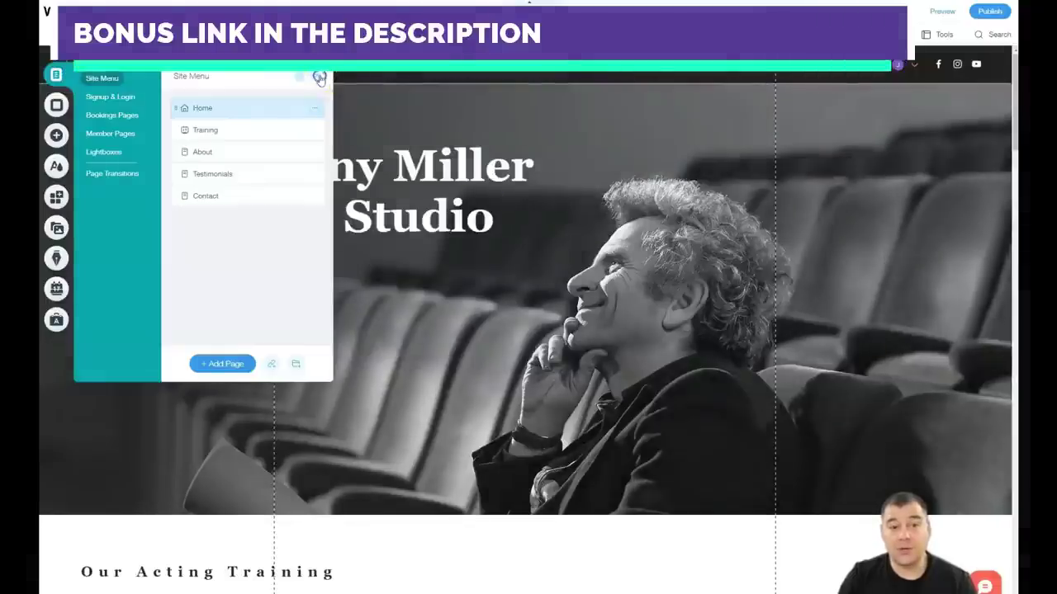
click(318, 77)
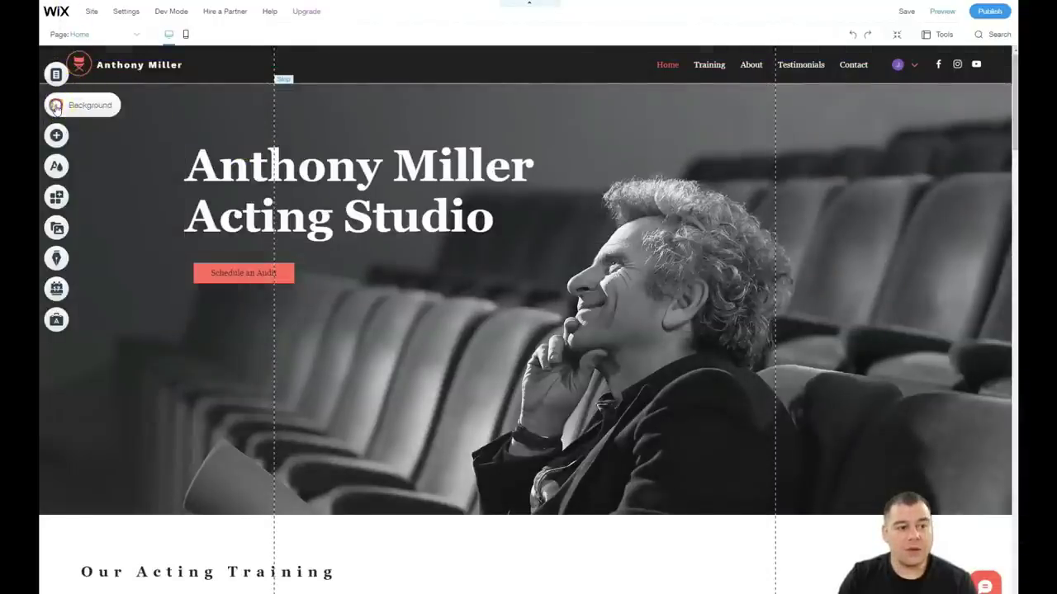
Try the Wave, pastel bars and white marble images as the home page background.
click(55, 107)
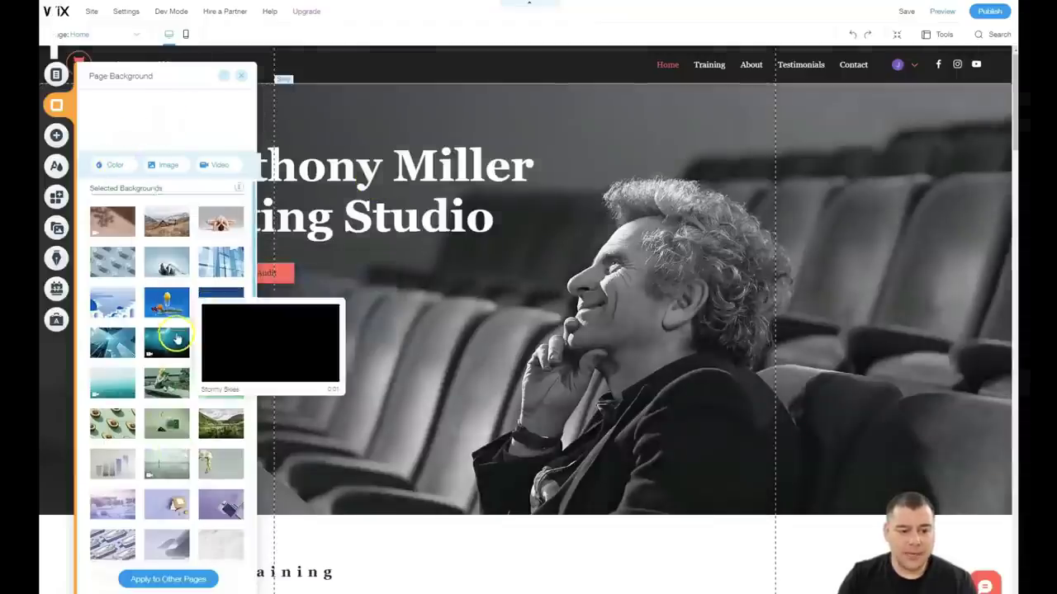
scroll(169, 371, down, 3)
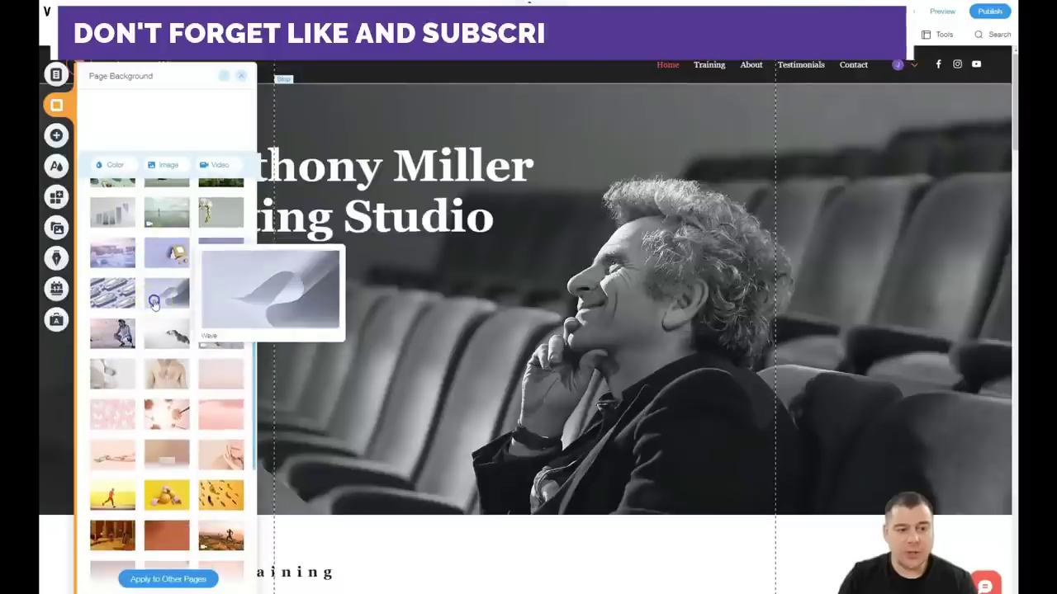
click(162, 297)
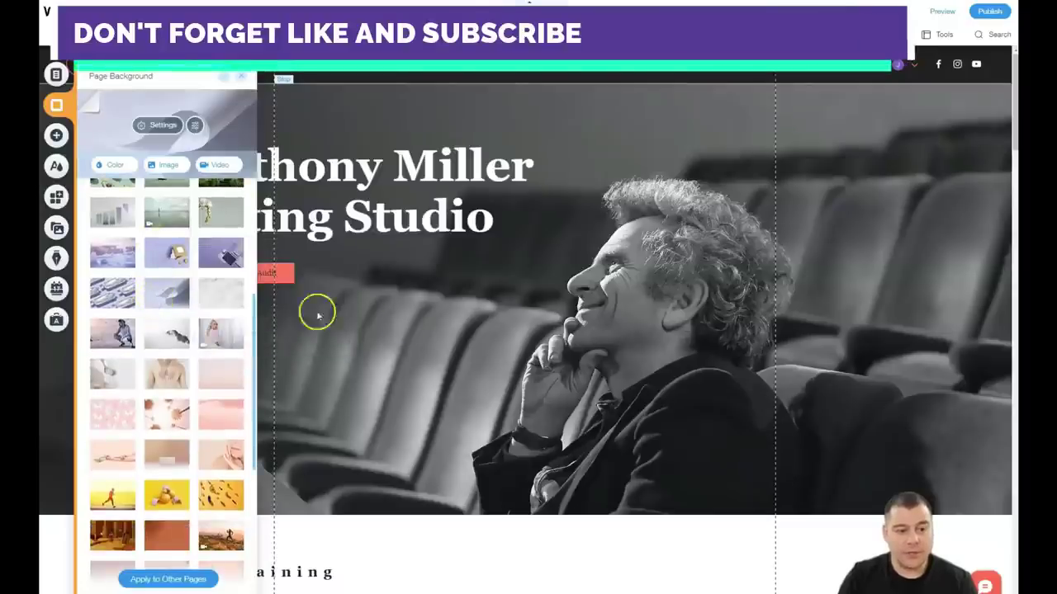
scroll(401, 314, down, 5)
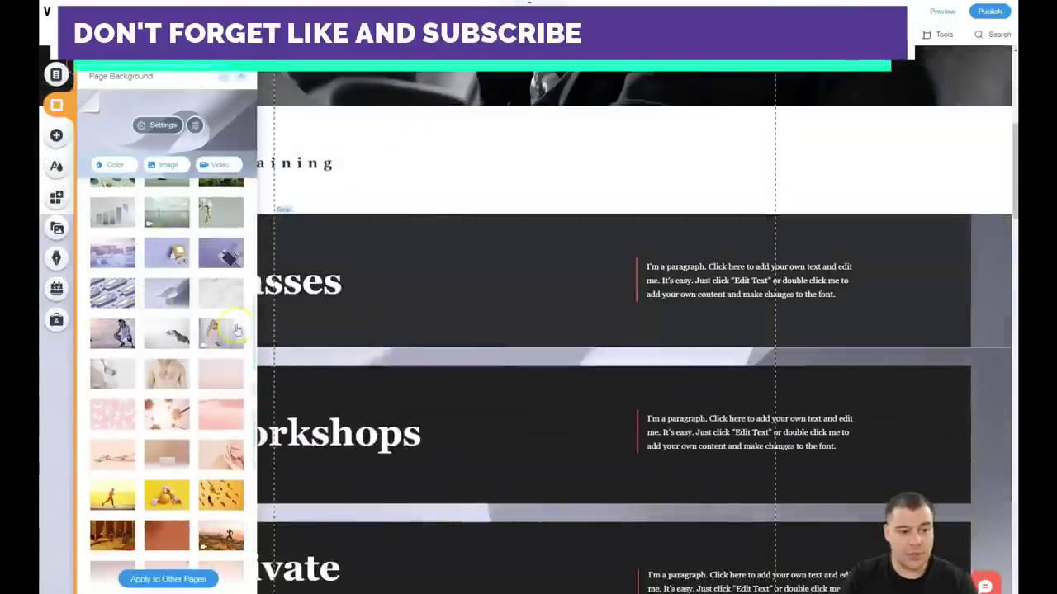
click(111, 232)
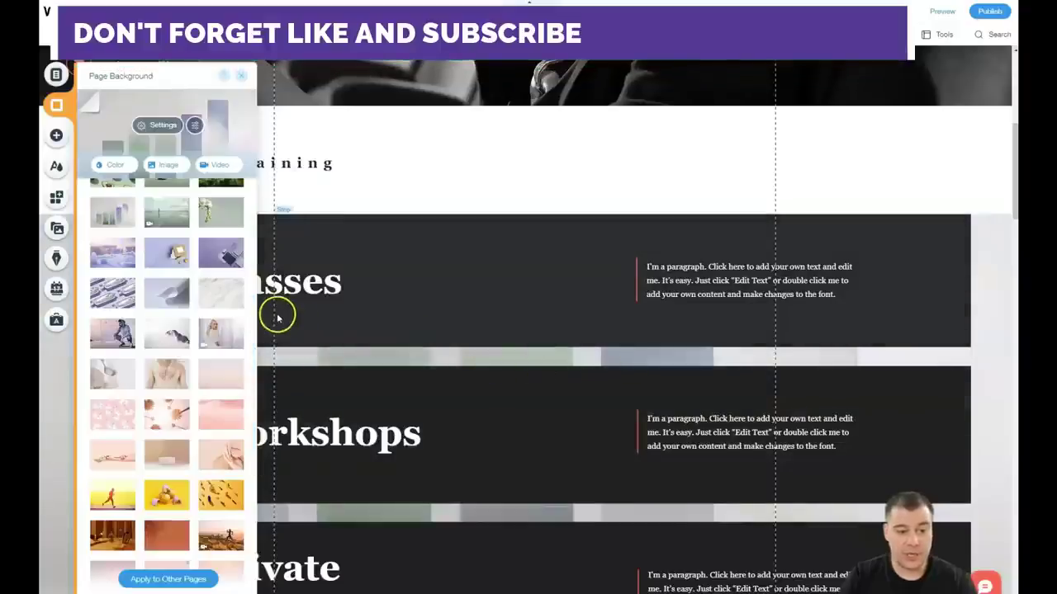
click(221, 295)
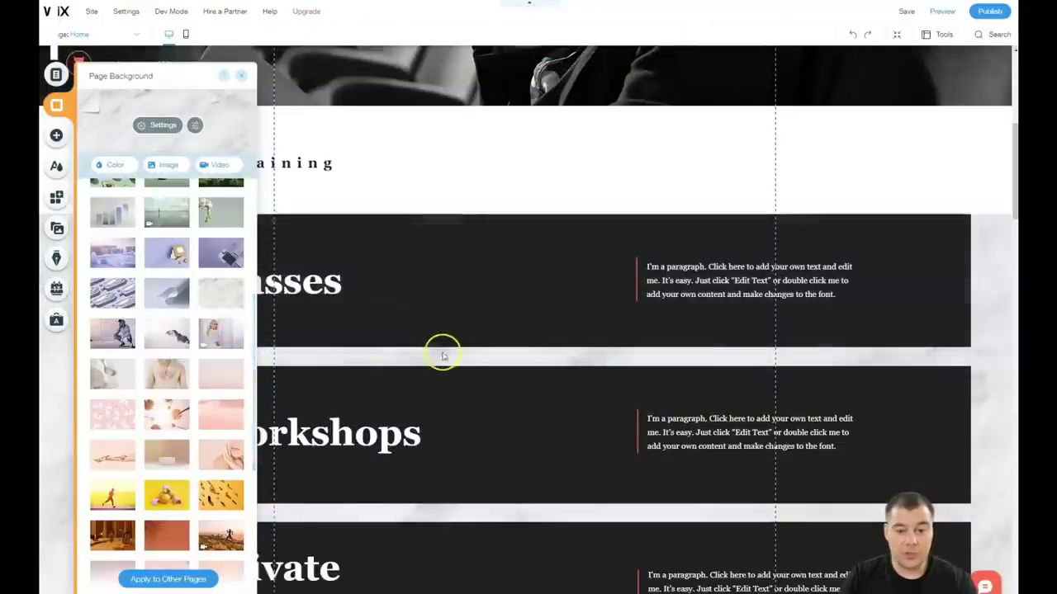
click(219, 296)
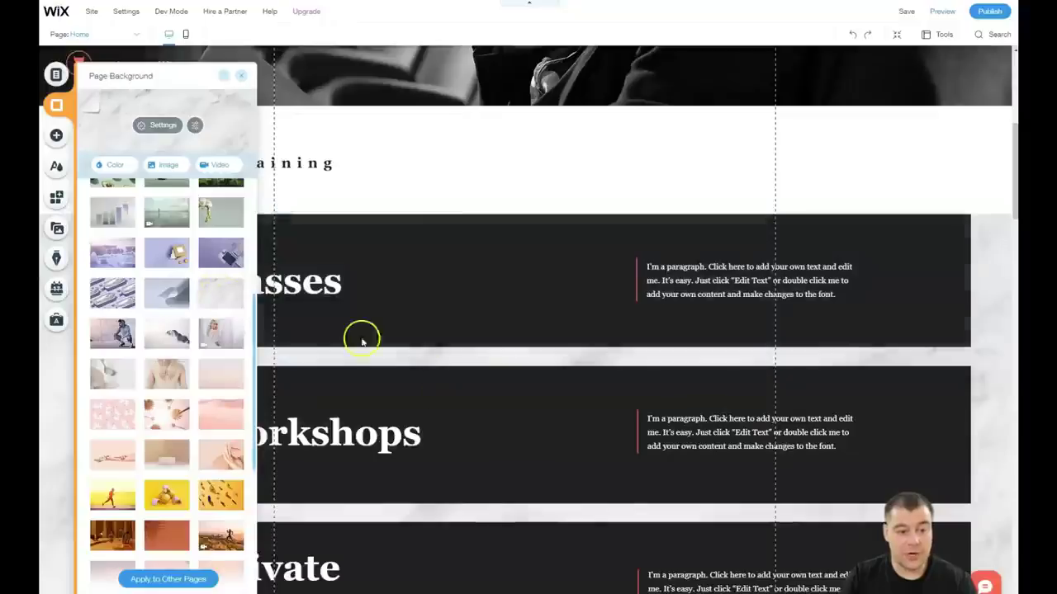
Set the page background to the solid grey theme color #C7C7C7 and check it around the training sections.
click(113, 163)
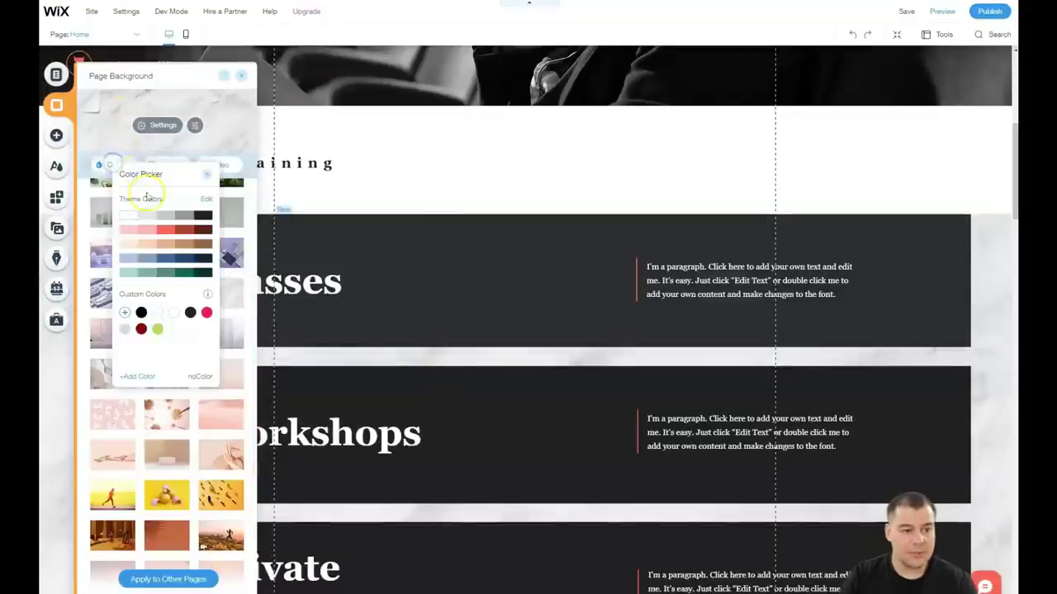
click(162, 217)
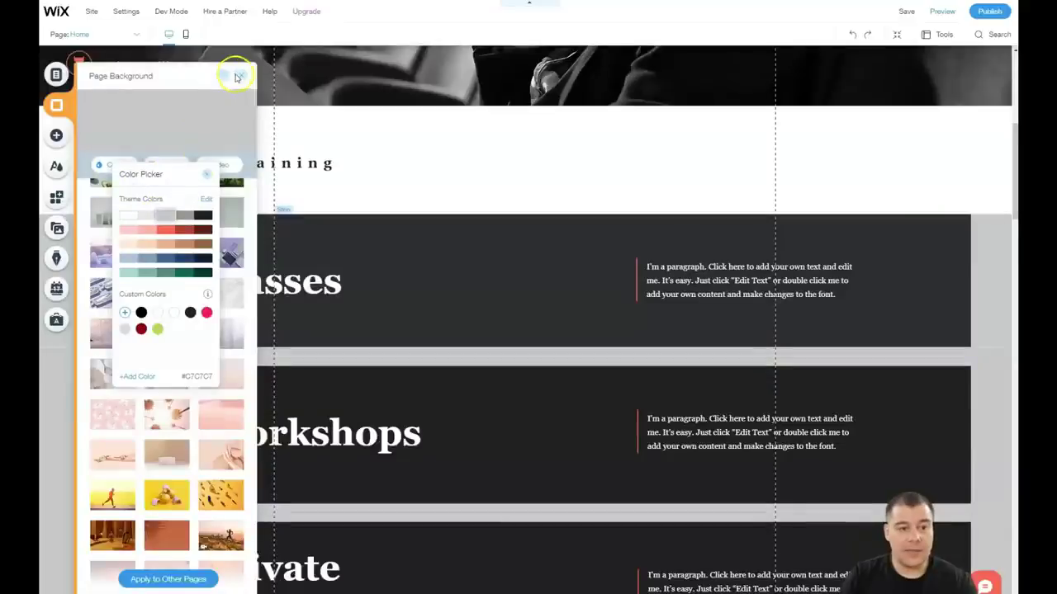
click(203, 132)
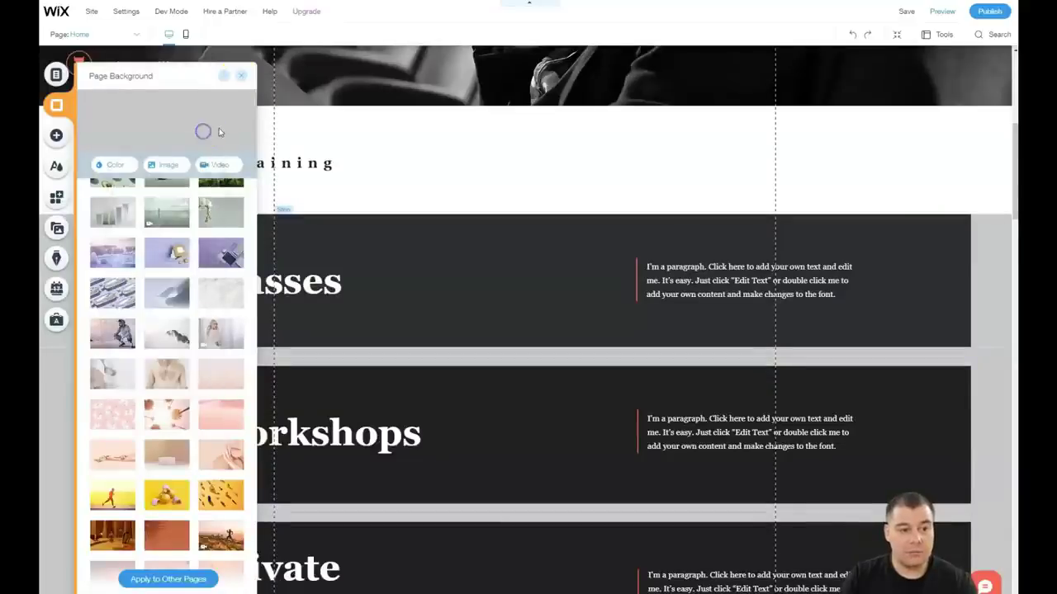
click(240, 79)
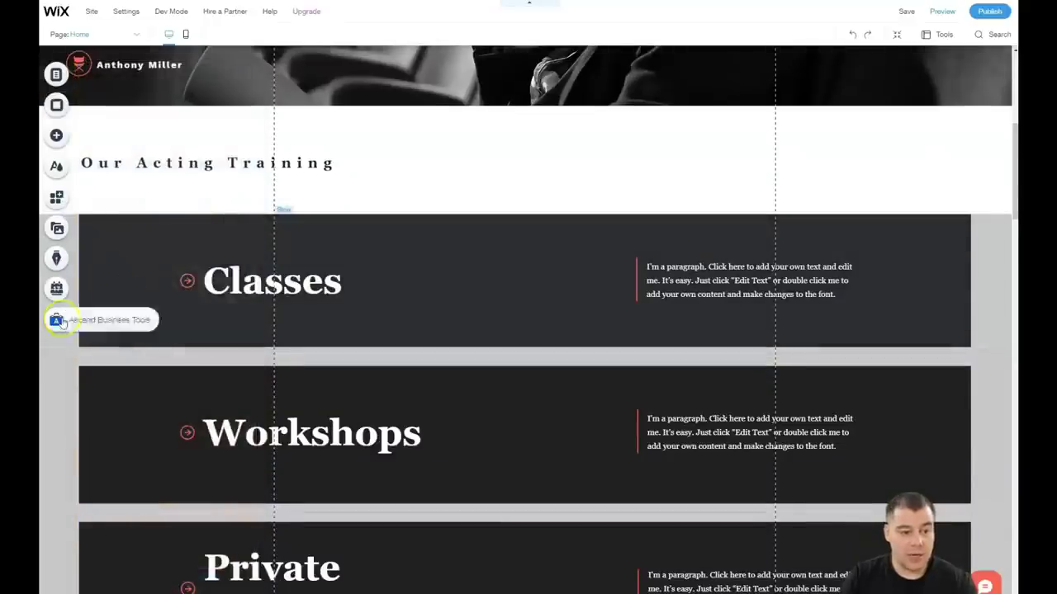
scroll(56, 415, down, 4)
scroll(56, 415, up, 2)
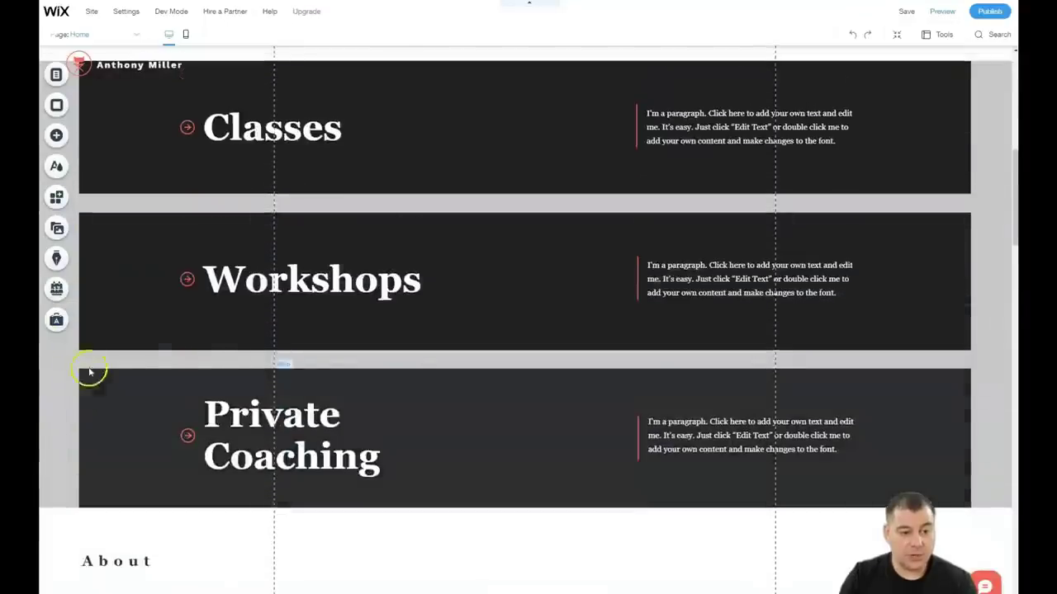
Review the About, Contact, Welcome, Services, Team and Testimonials designs offered for a new strip.
scroll(124, 103, up, 5)
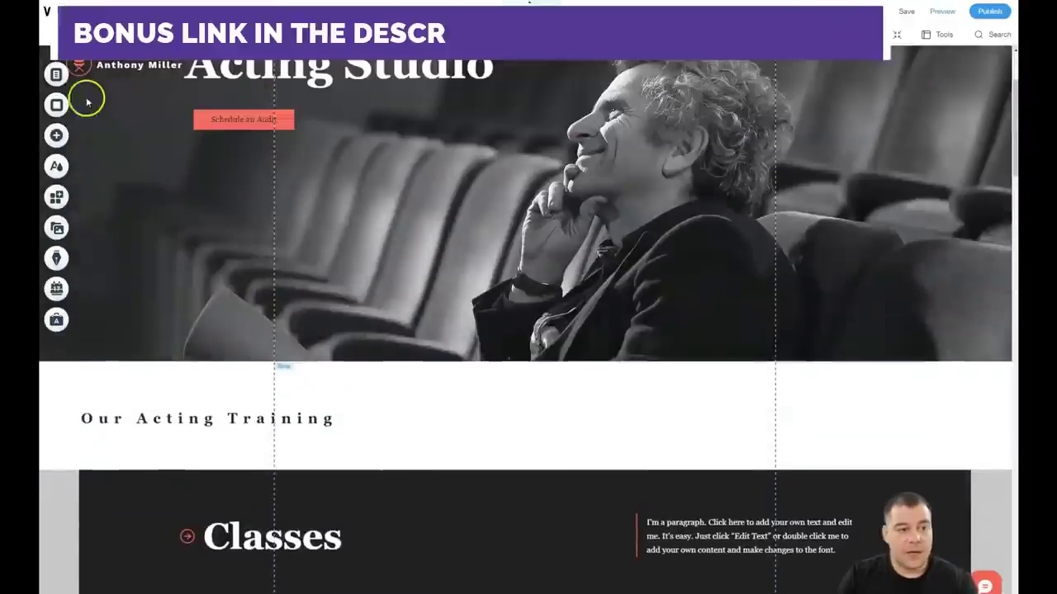
click(55, 136)
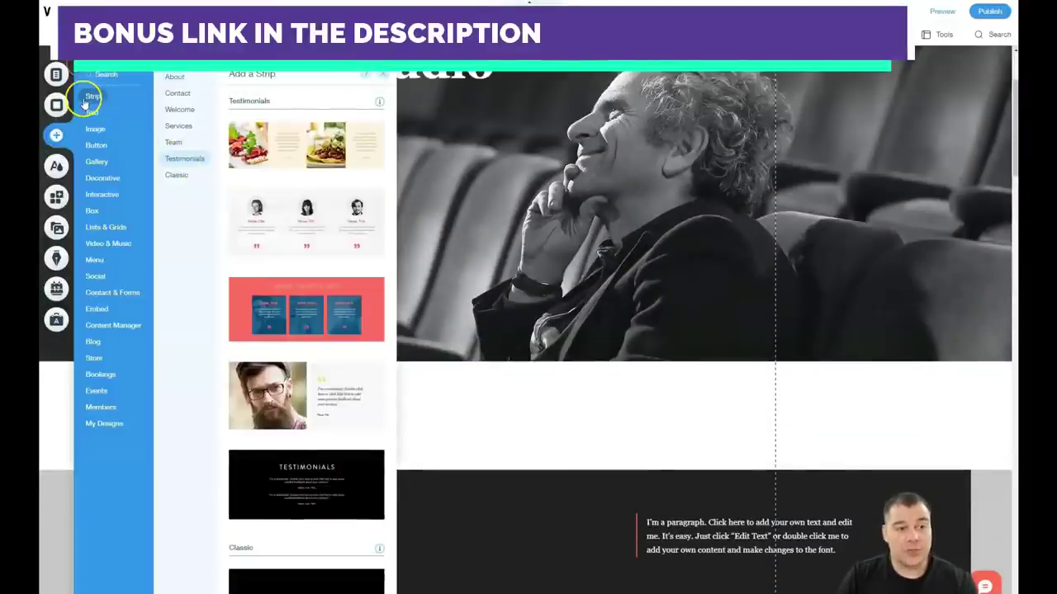
click(173, 78)
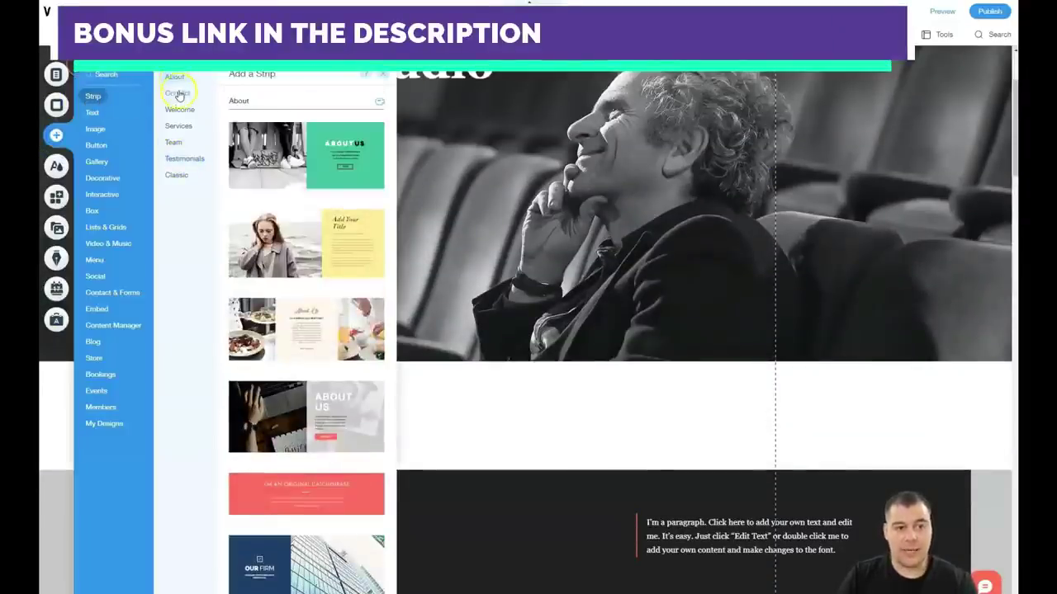
click(177, 94)
click(177, 111)
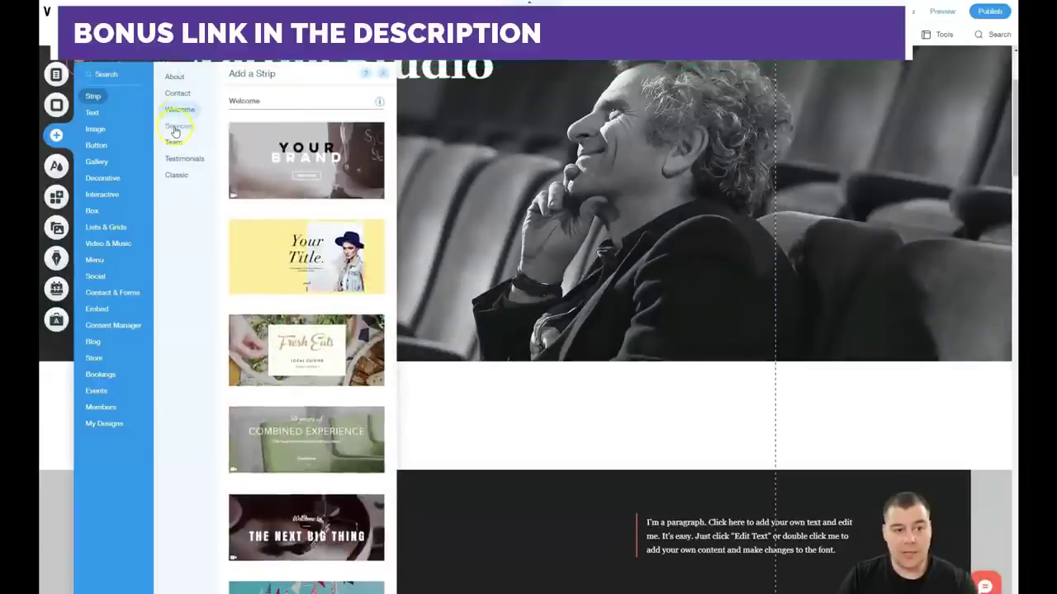
click(175, 127)
click(173, 144)
click(178, 159)
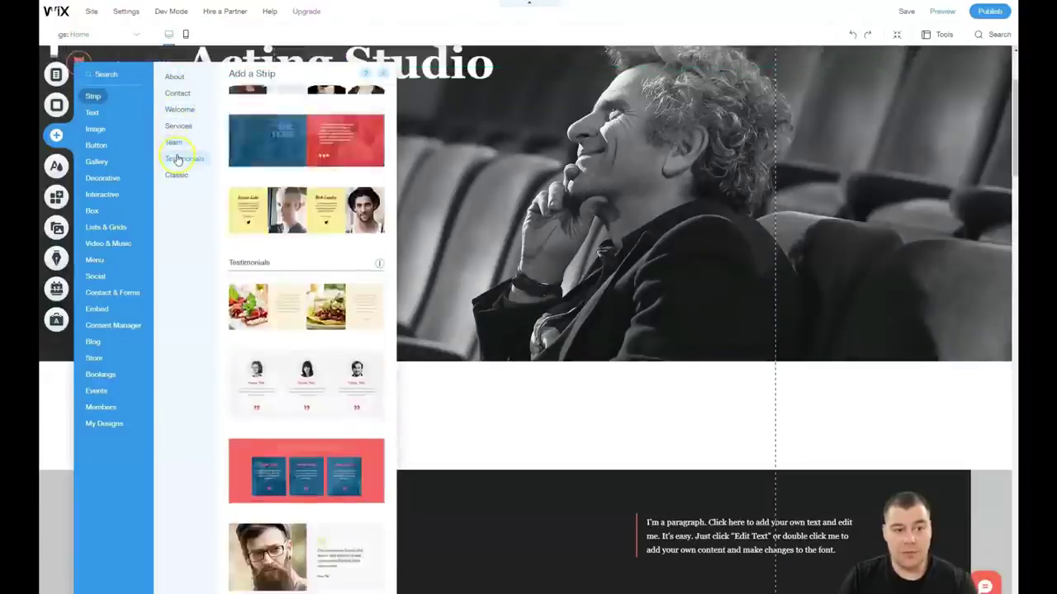
Add a plain dark Classic strip between the hero and the Our Acting Training section, and extend its height downwards.
click(175, 176)
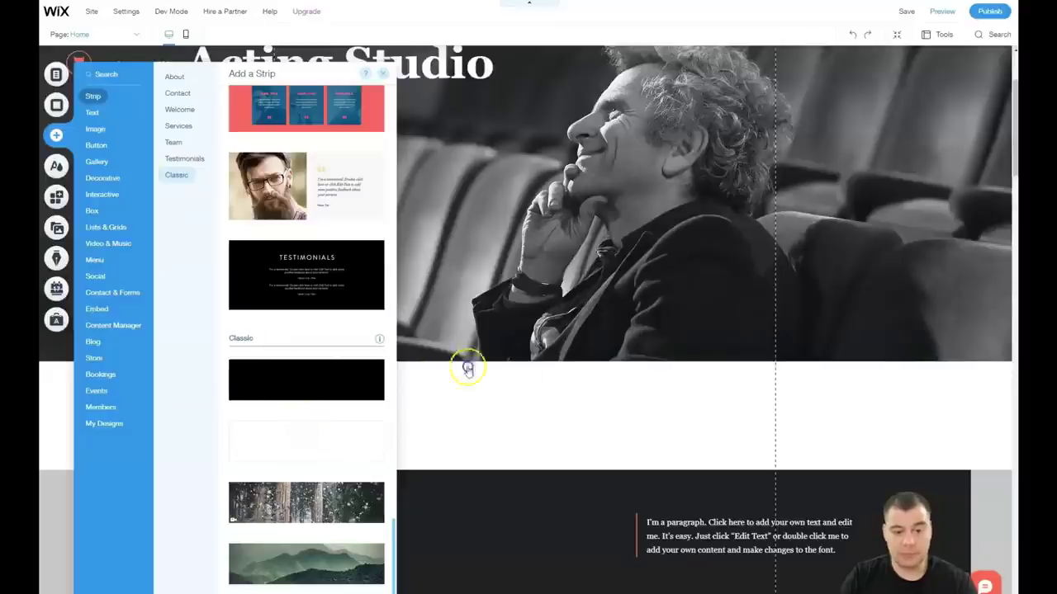
drag(467, 368, 601, 376)
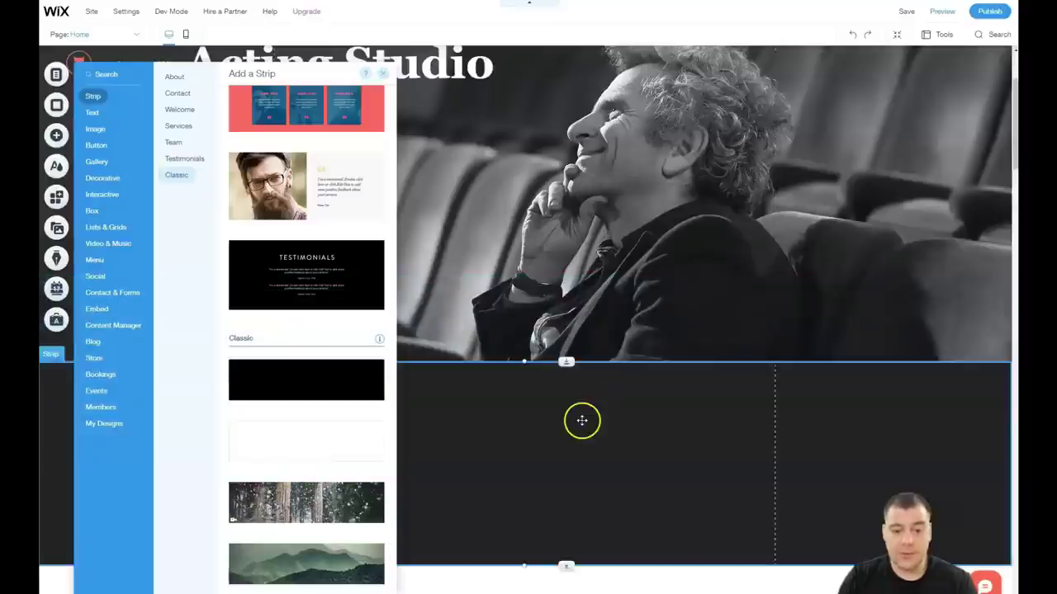
scroll(644, 378, down, 2)
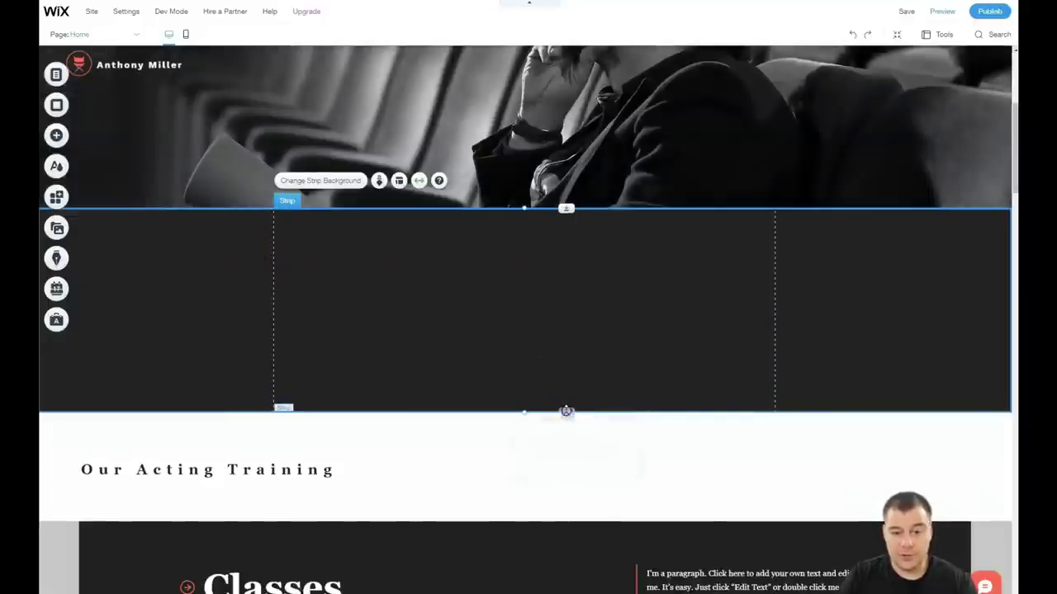
drag(561, 498, 568, 525)
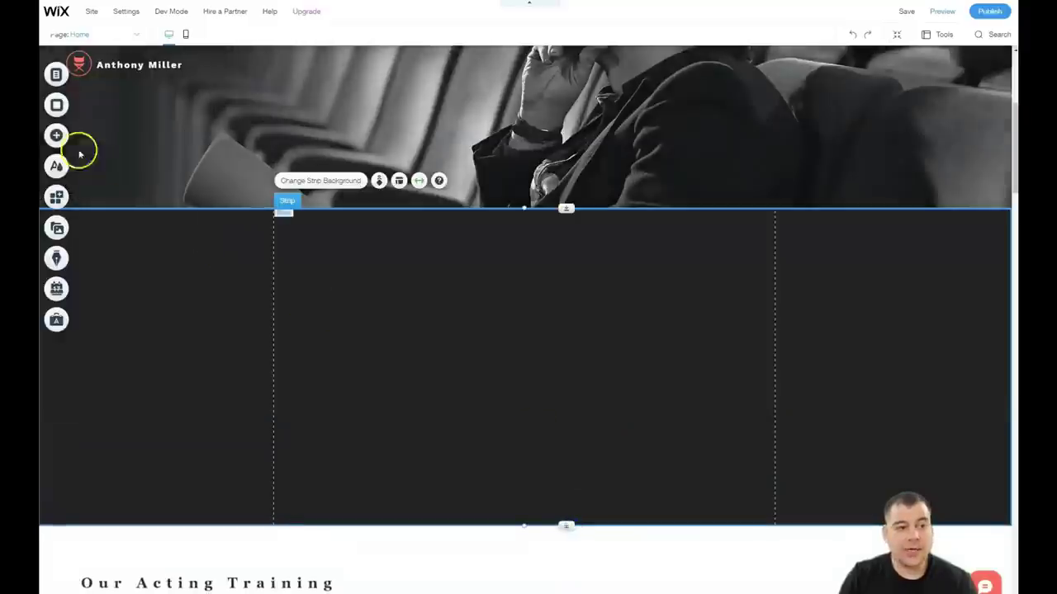
Review the available text, image, button, gallery, decorative, interactive, box, and list and grid elements.
click(56, 135)
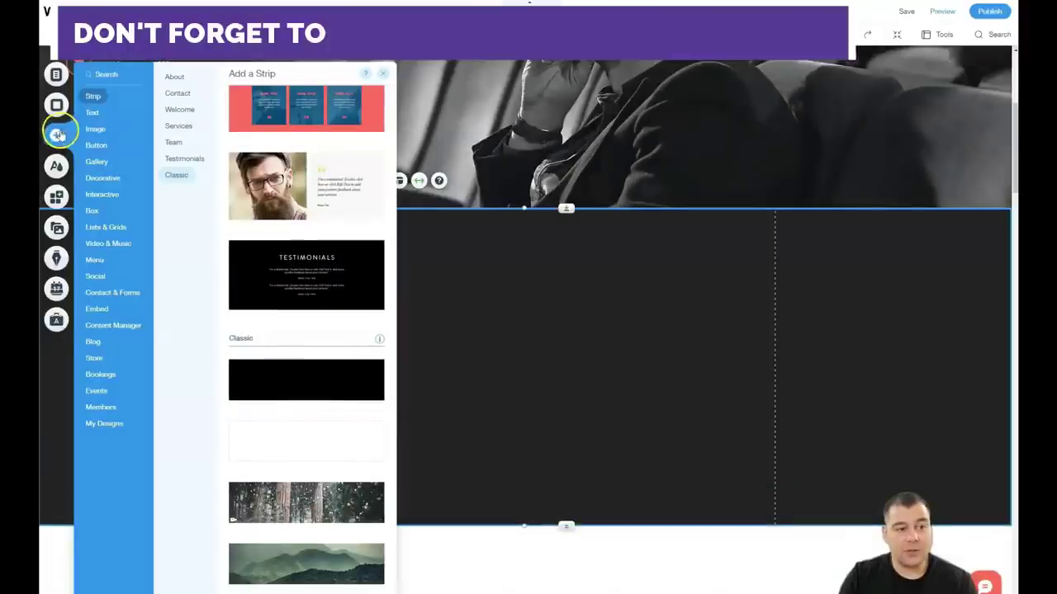
click(93, 114)
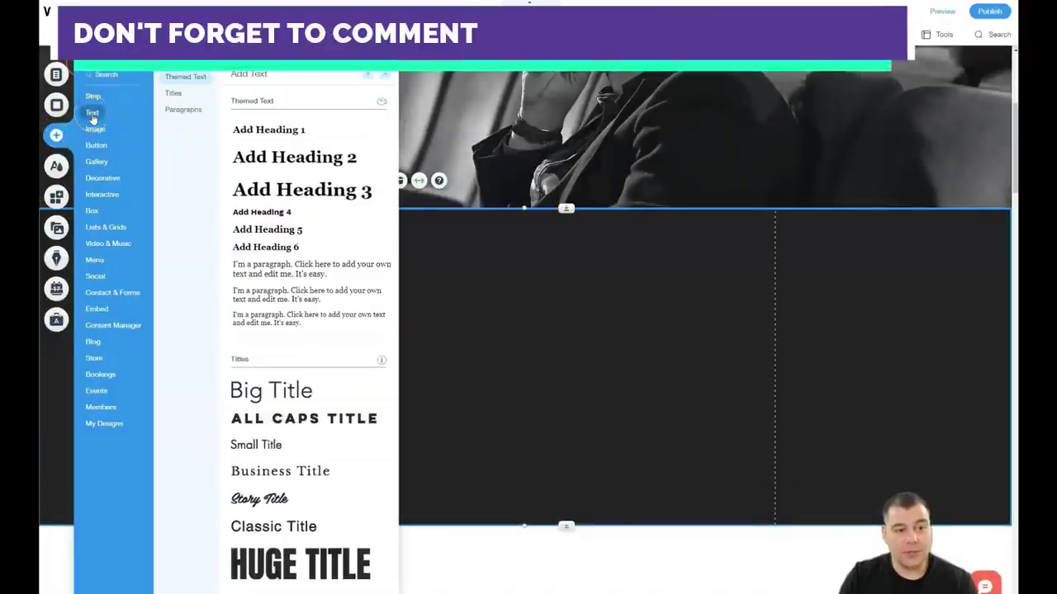
click(93, 129)
click(95, 145)
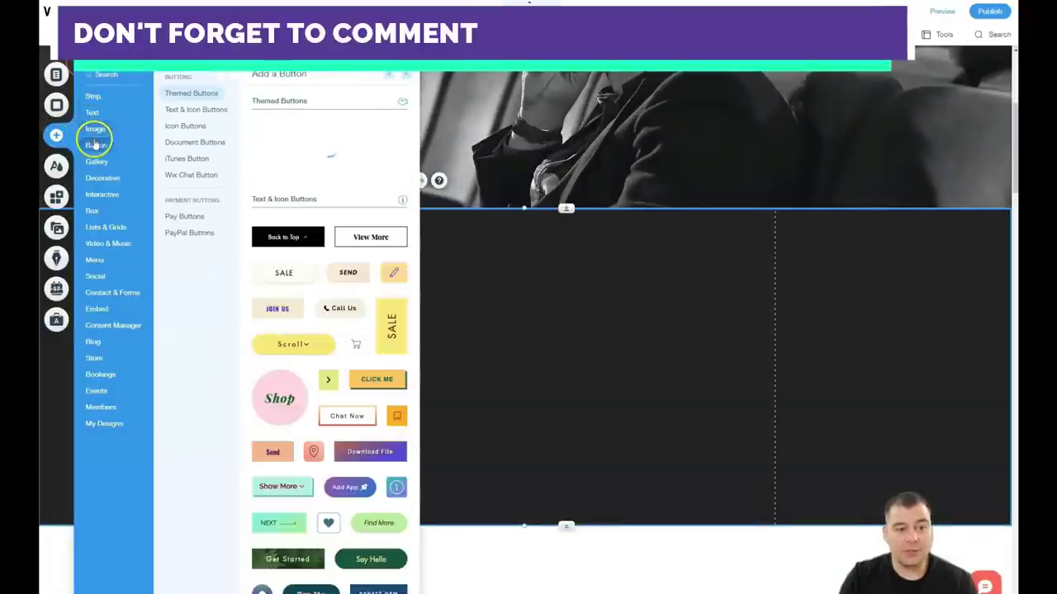
click(93, 161)
click(97, 180)
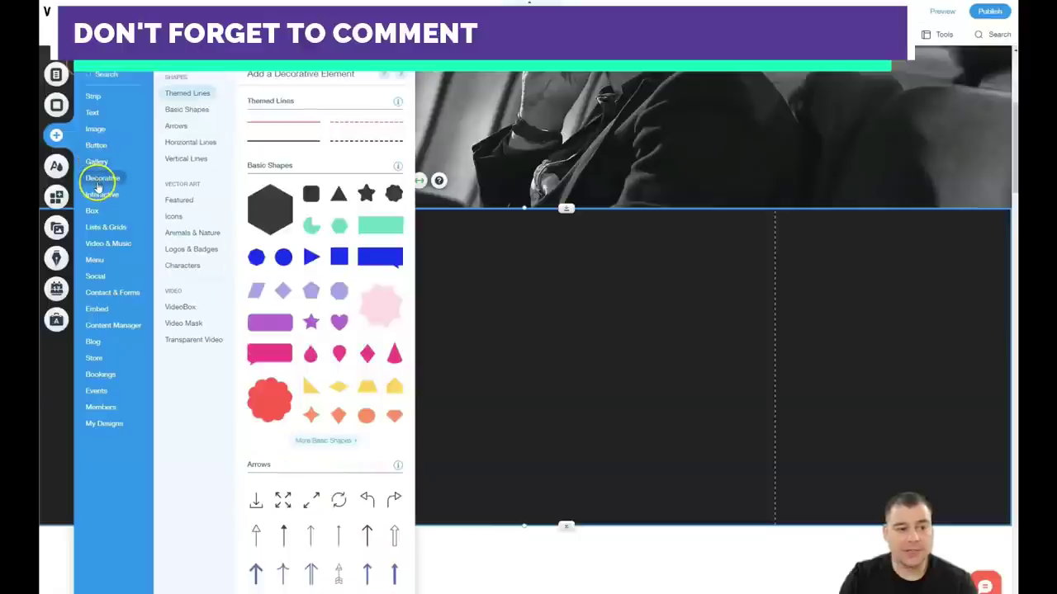
click(94, 196)
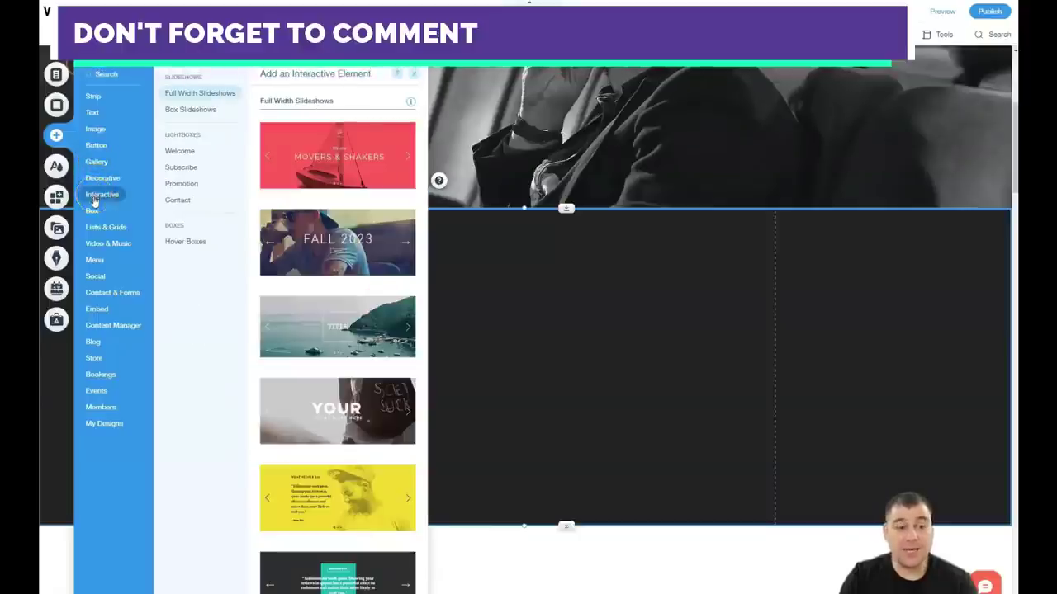
click(92, 210)
click(97, 230)
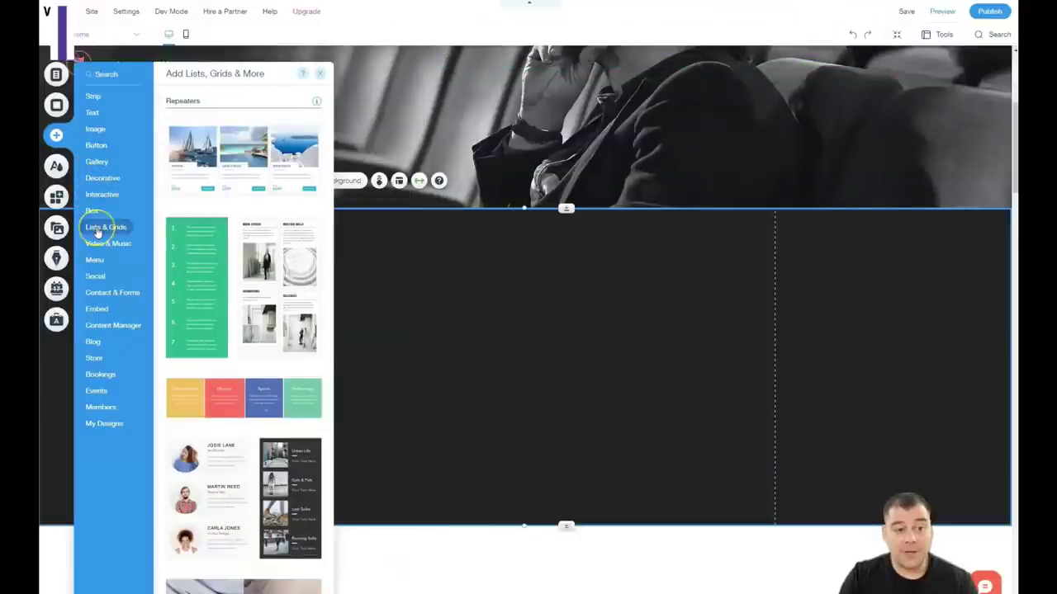
Add a YouTube single video player to the new dark strip and enlarge it from its corner.
click(96, 247)
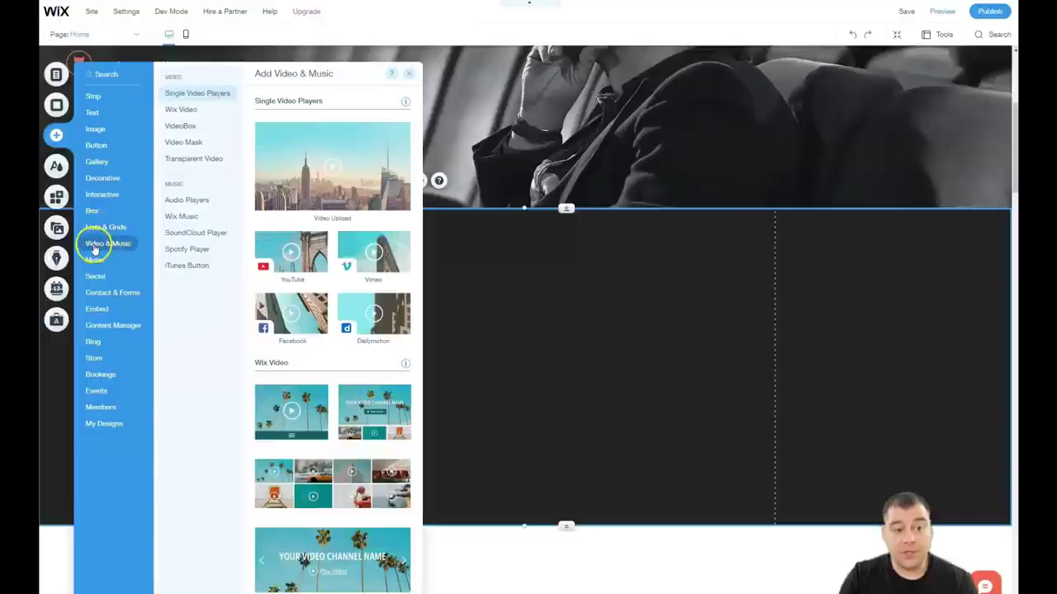
drag(291, 251, 380, 312)
drag(520, 382, 601, 427)
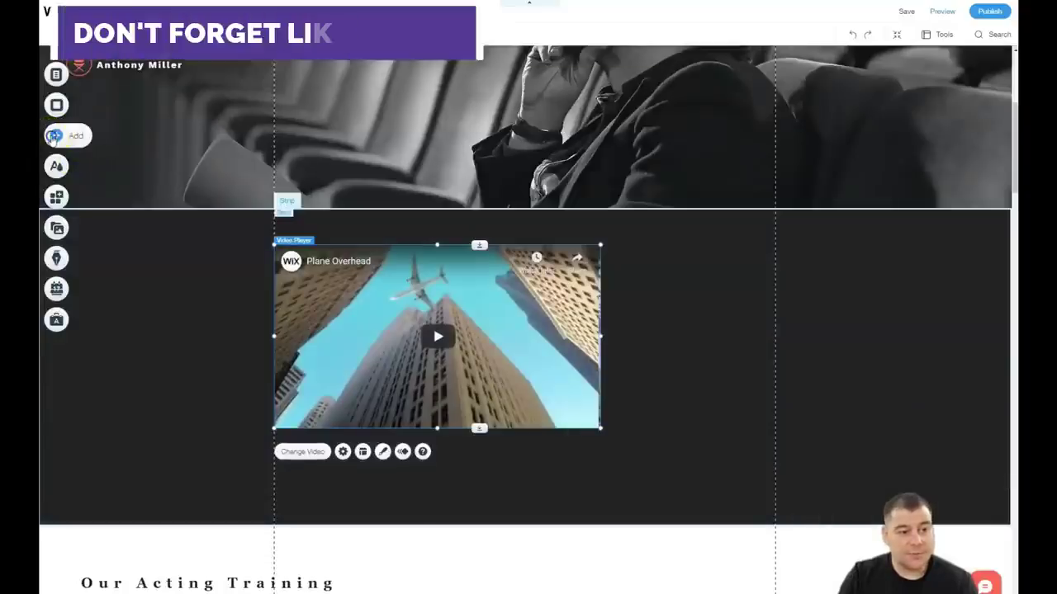
Add a light themed button to the dark strip, beside the video player on its right.
click(56, 135)
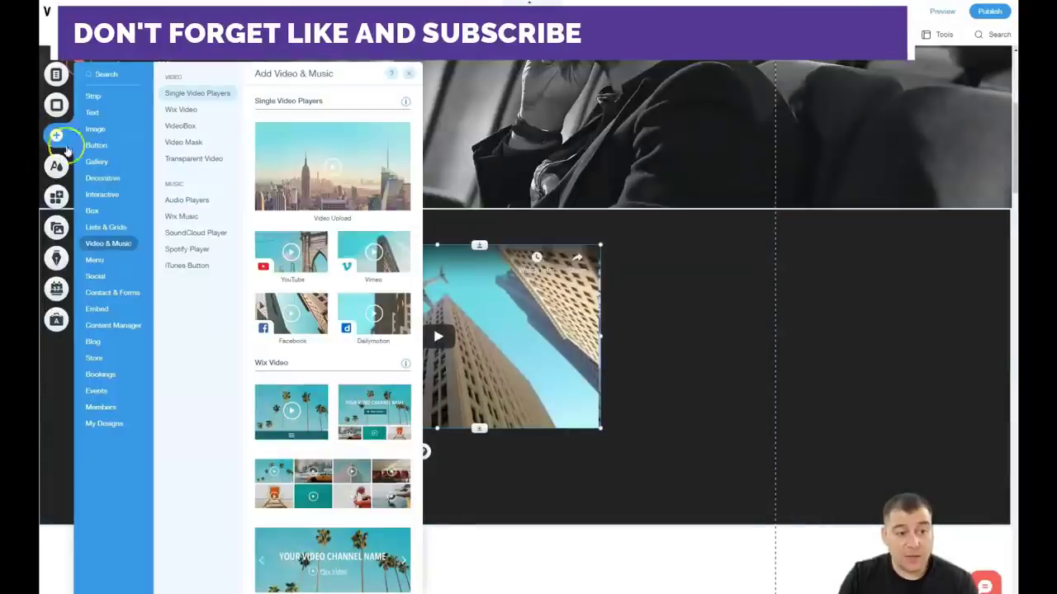
mouse_move(97, 101)
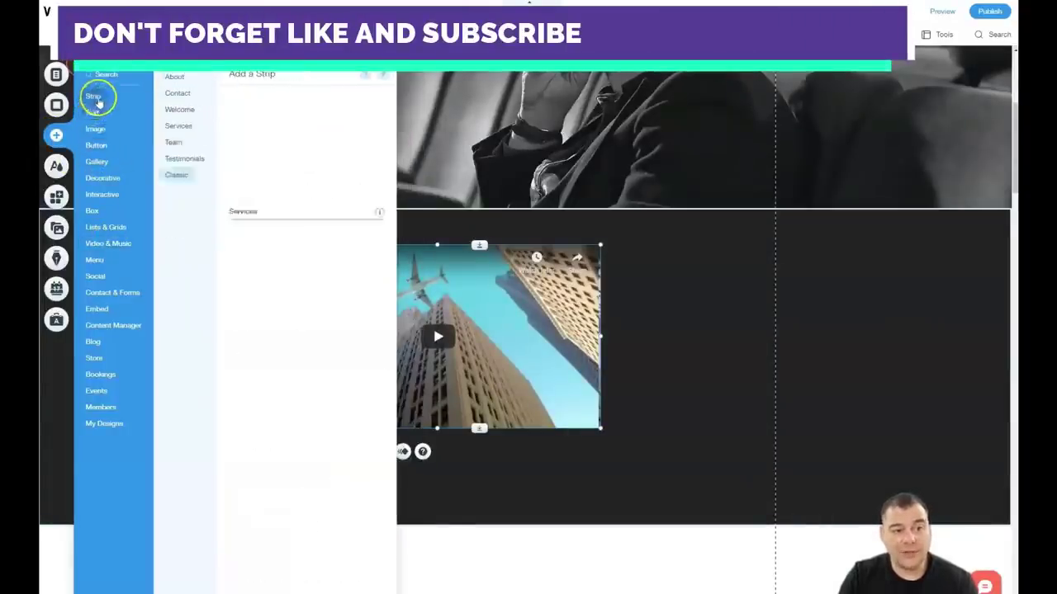
mouse_move(95, 147)
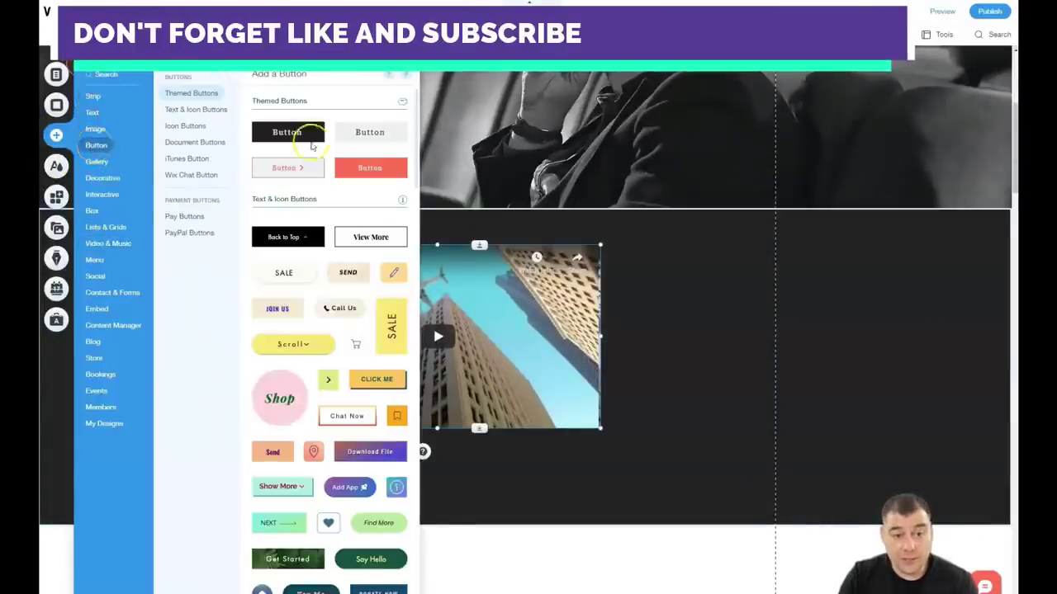
drag(593, 245, 677, 334)
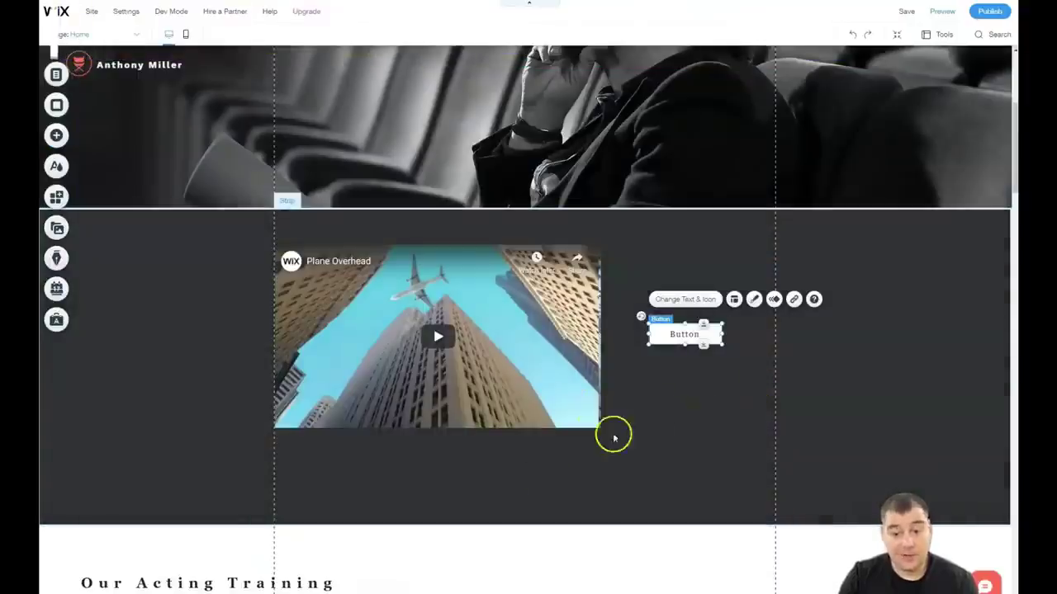
click(505, 481)
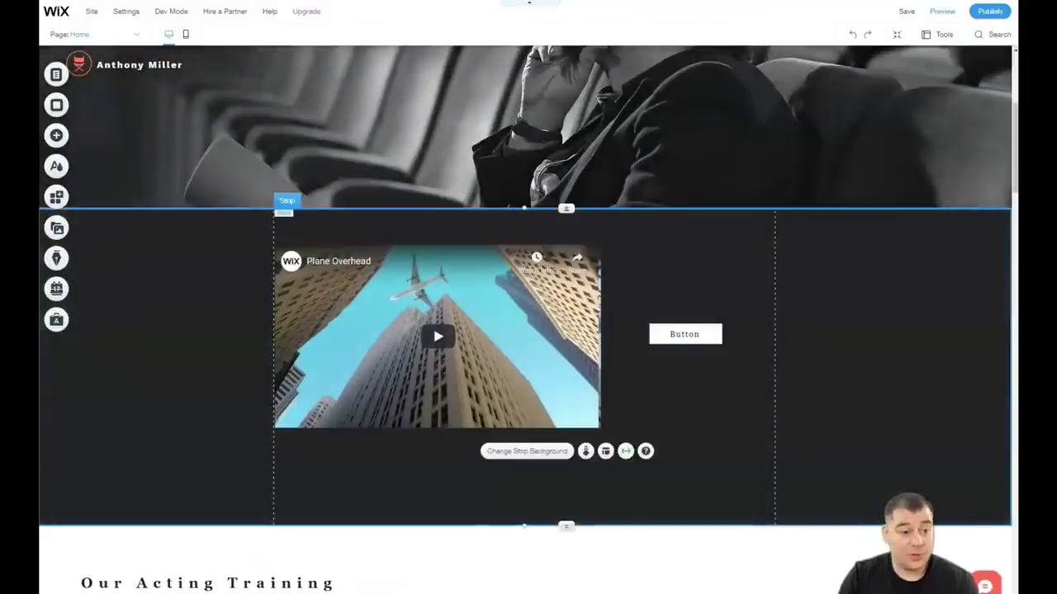
Add a social bar with round grey icons and position it below the video at about x 326, y 1422.
click(58, 136)
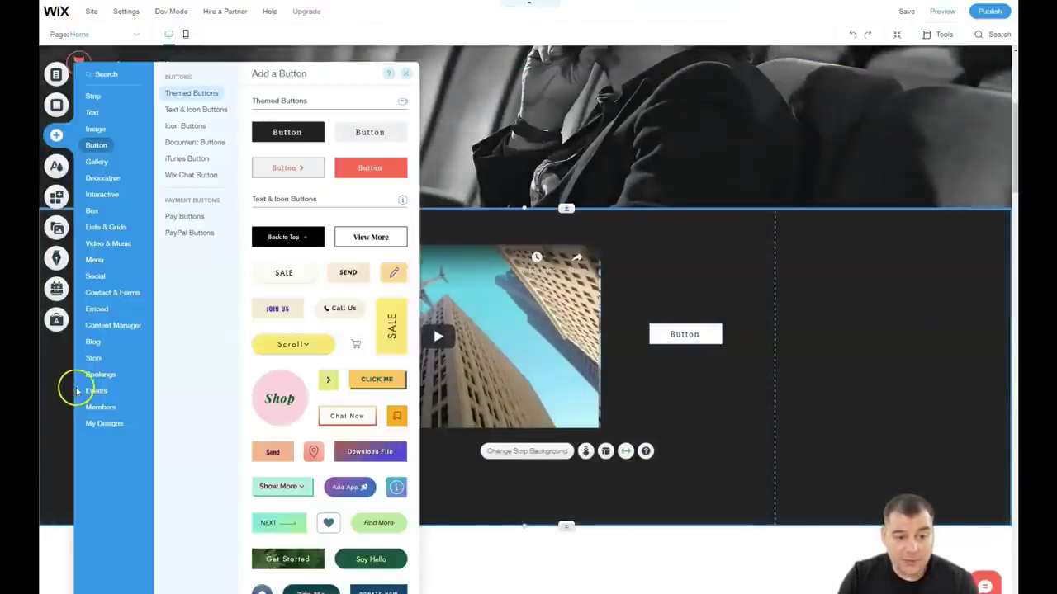
mouse_move(95, 324)
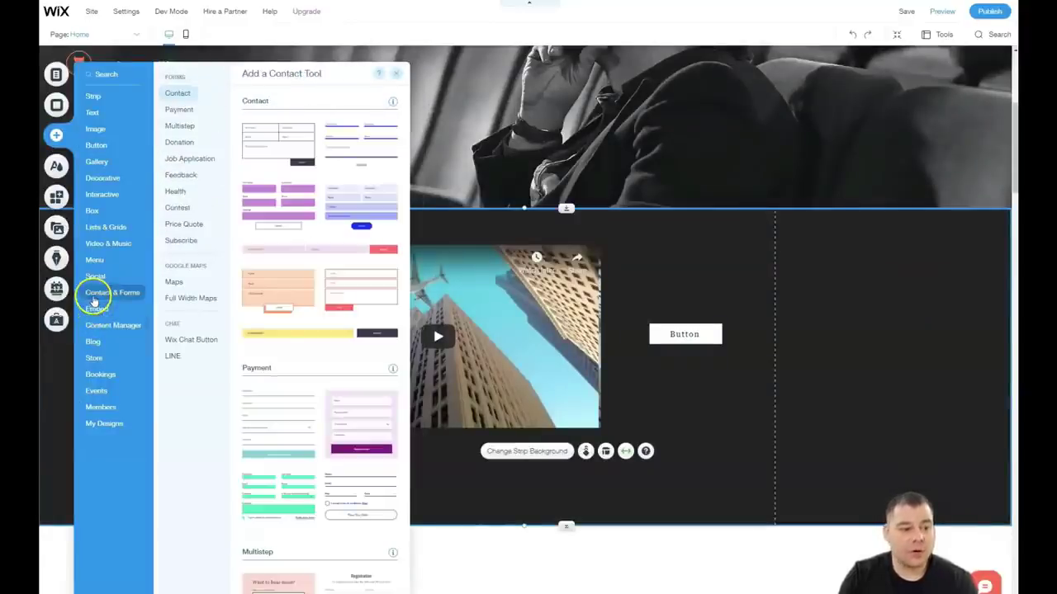
mouse_move(96, 275)
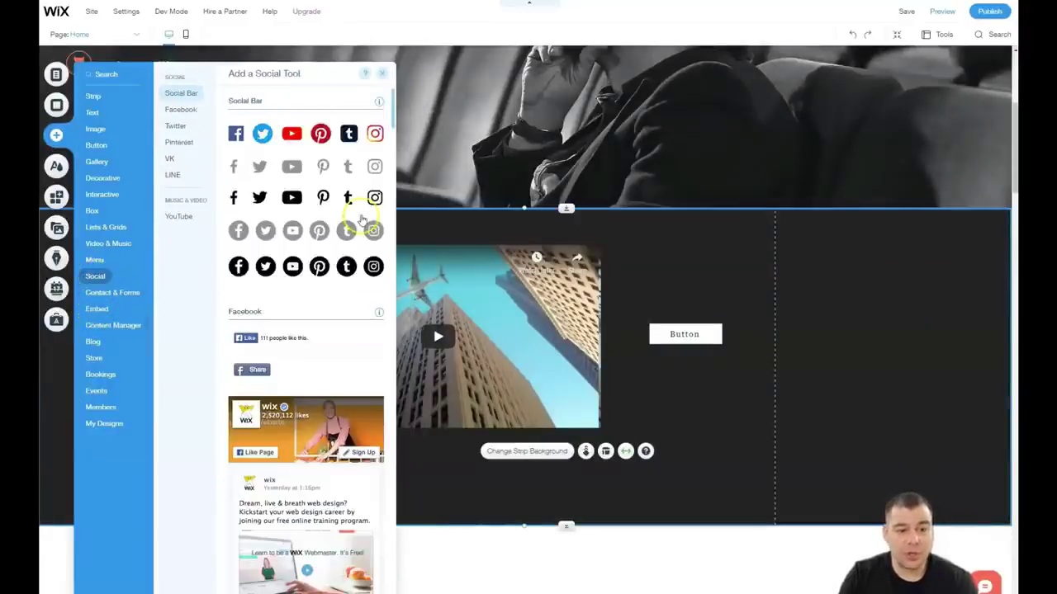
drag(293, 231, 514, 458)
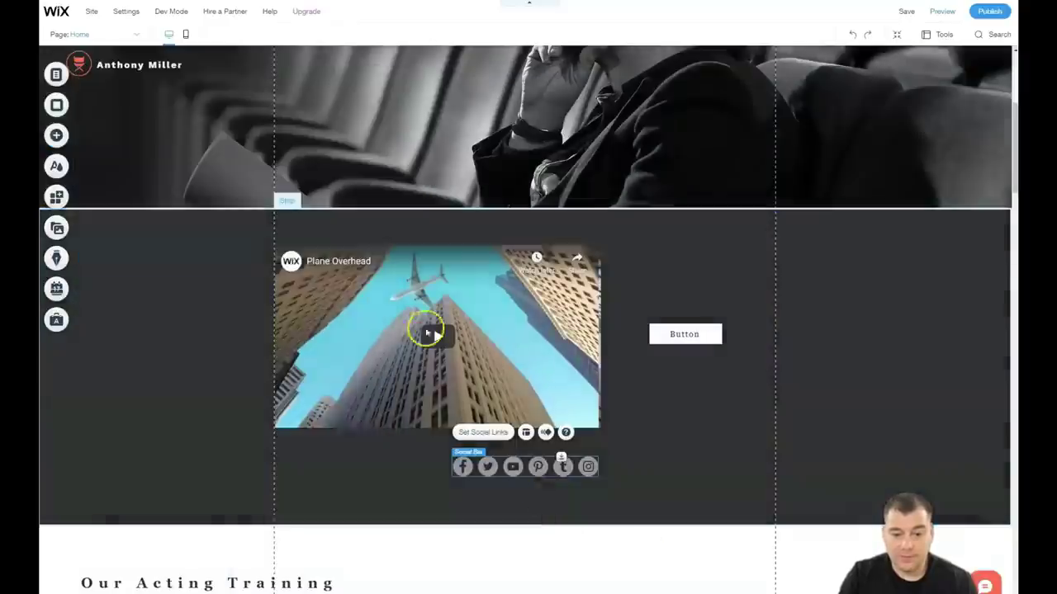
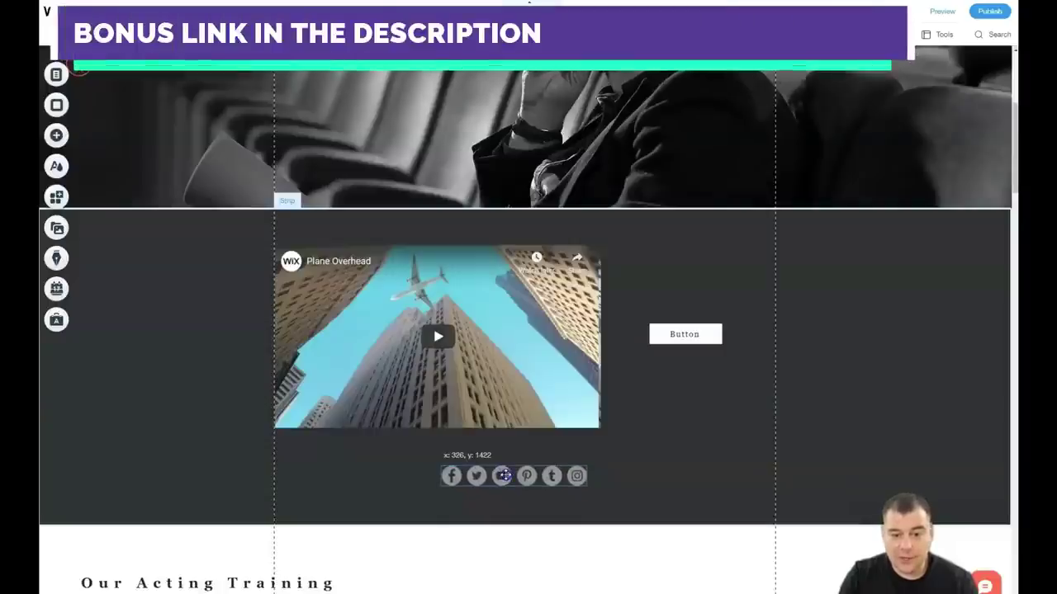
click(590, 475)
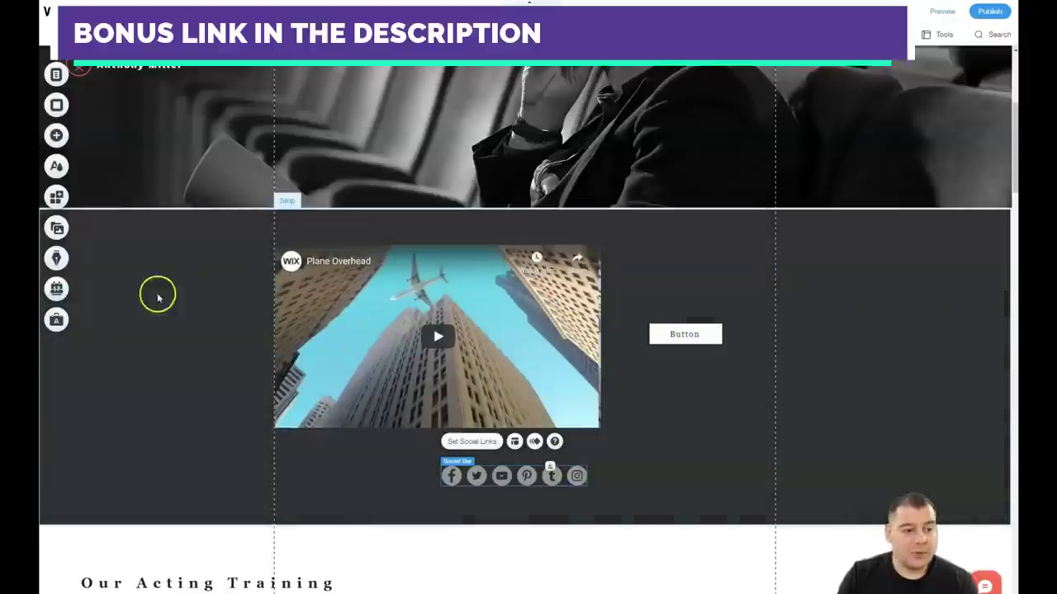
Replace the hero strip's background with the image of the woman in a yoga pose.
scroll(175, 302, up, 3)
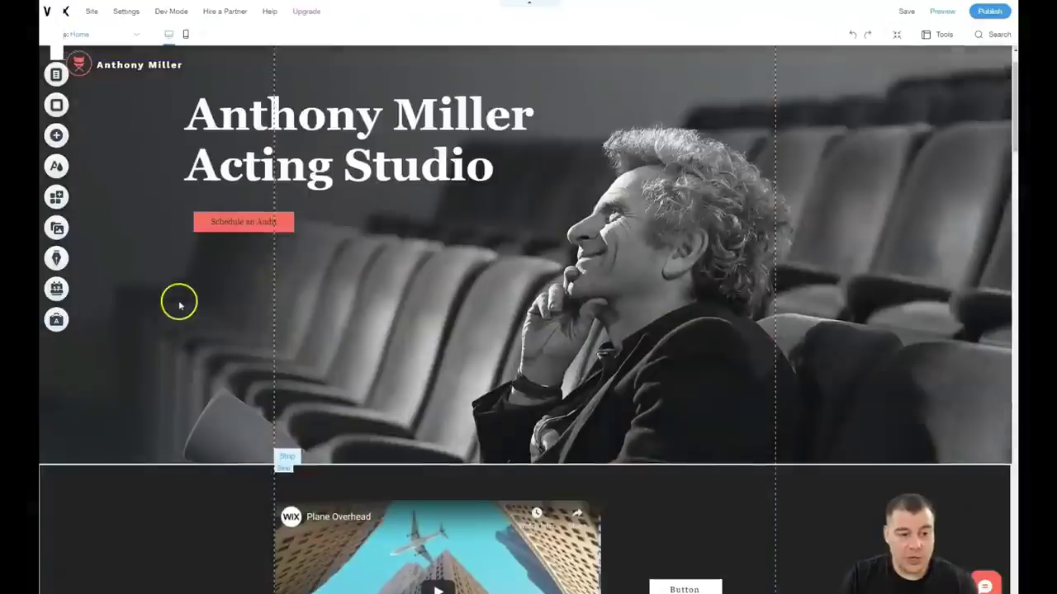
click(156, 297)
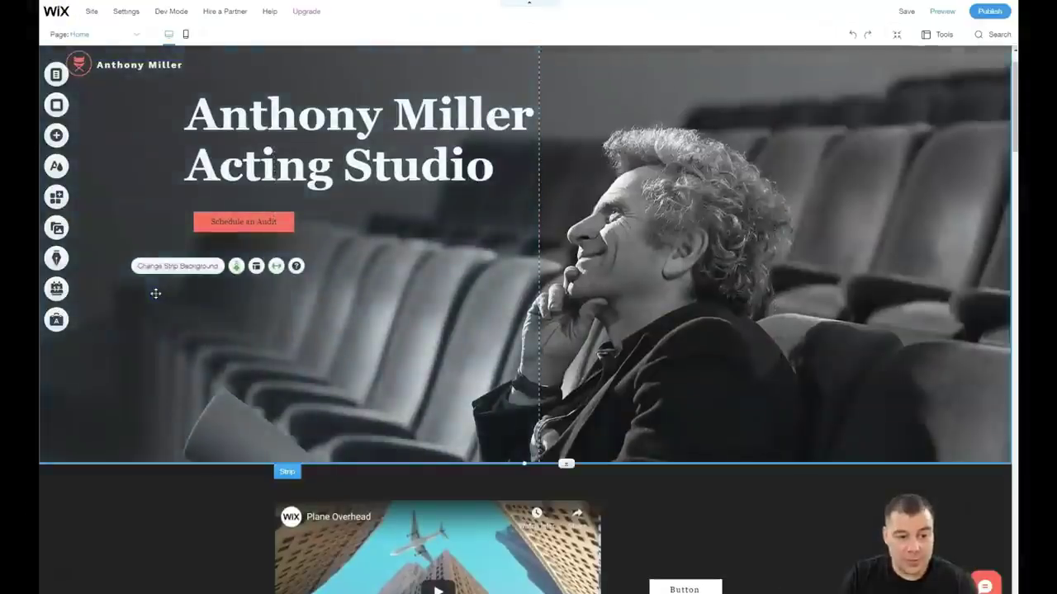
click(166, 267)
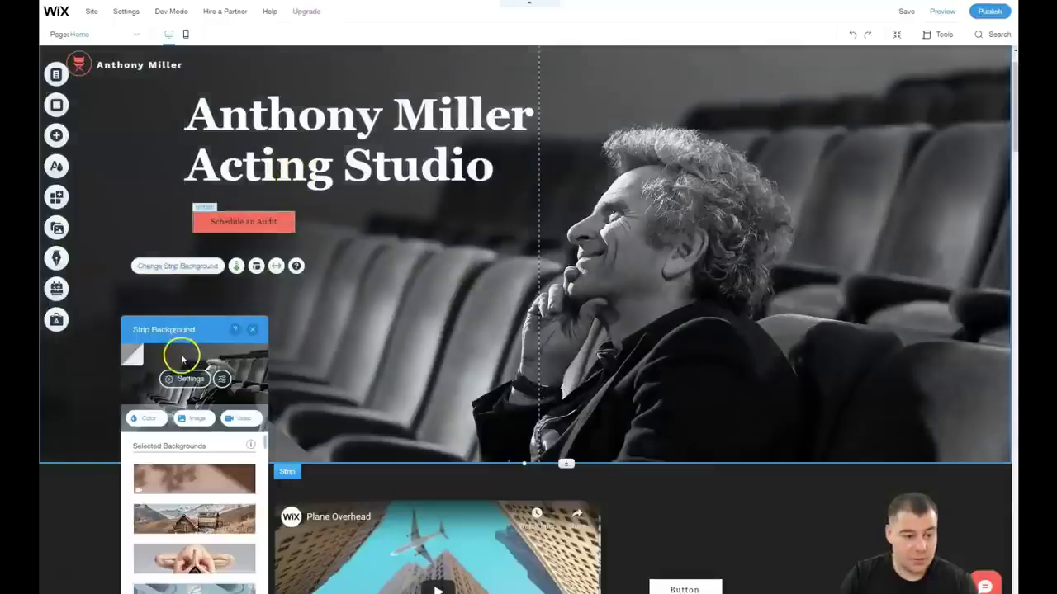
click(200, 544)
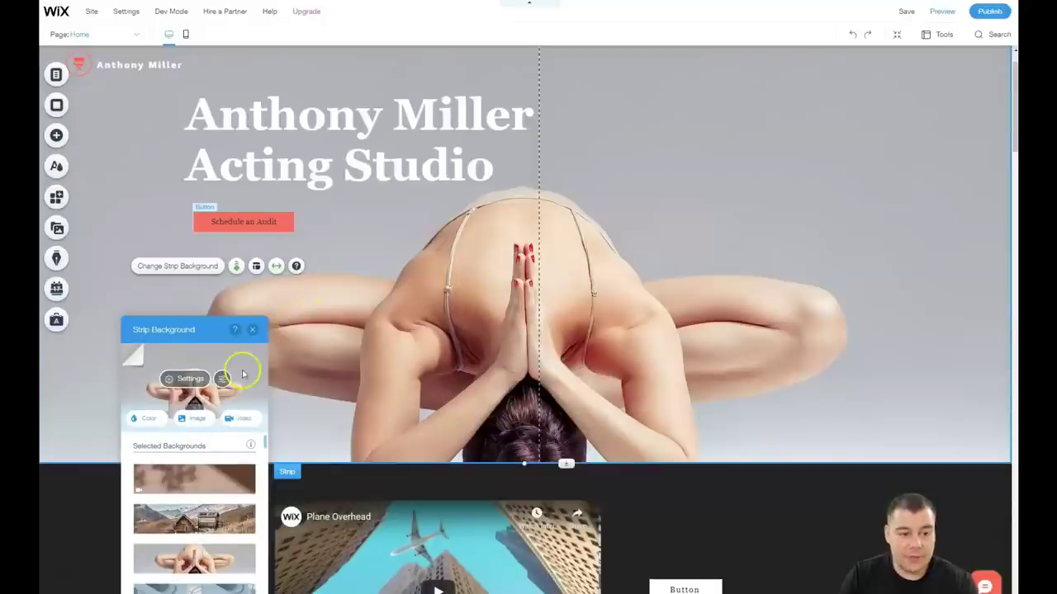
Set the hero background image's opacity to 27% and the color behind it to the coral red theme color at 32%.
click(178, 379)
drag(206, 399, 160, 403)
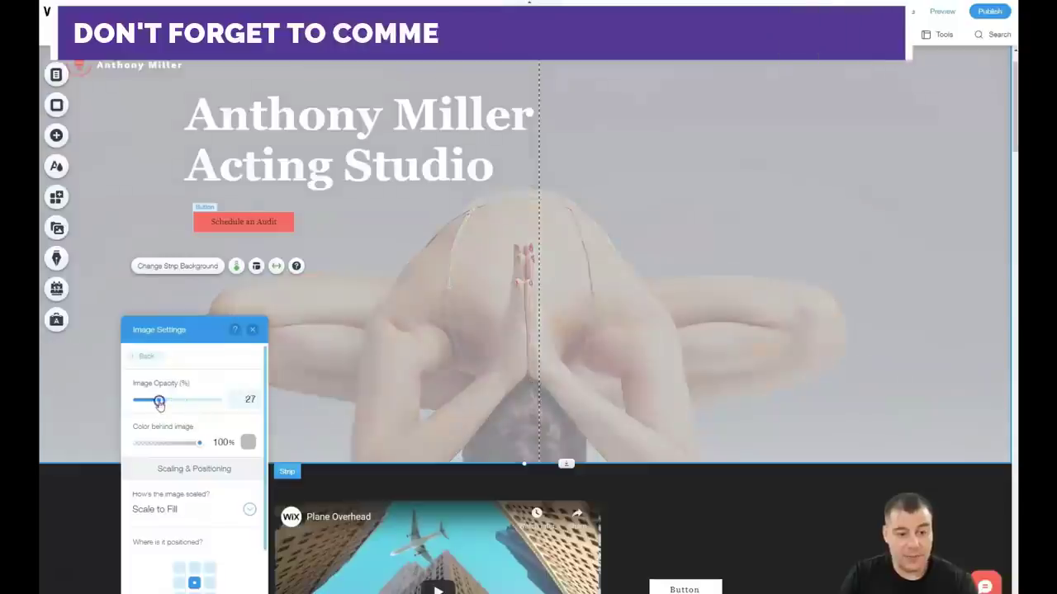
click(247, 442)
click(285, 464)
click(299, 456)
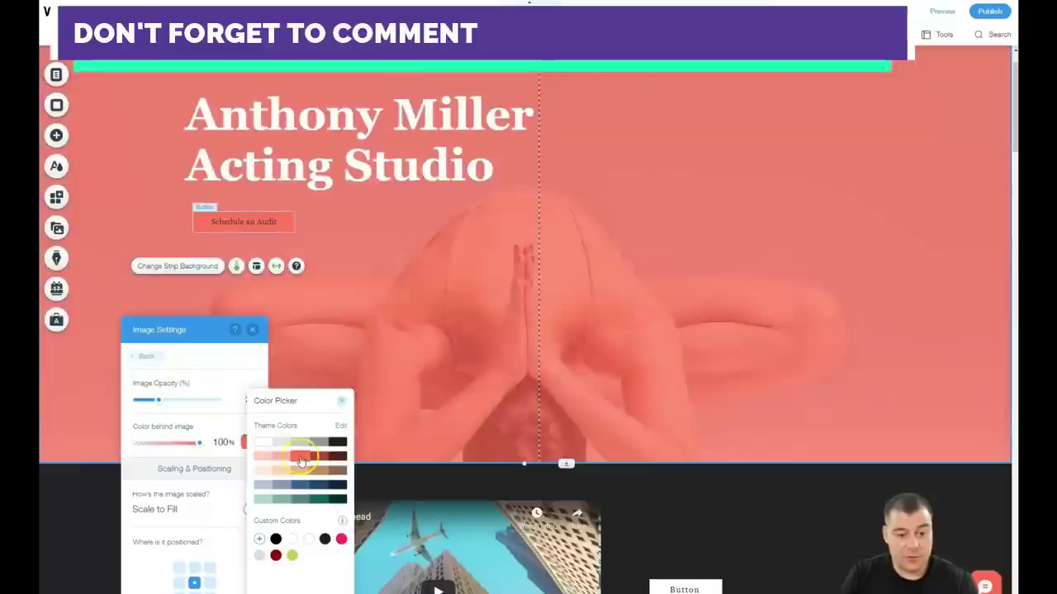
drag(198, 443, 156, 444)
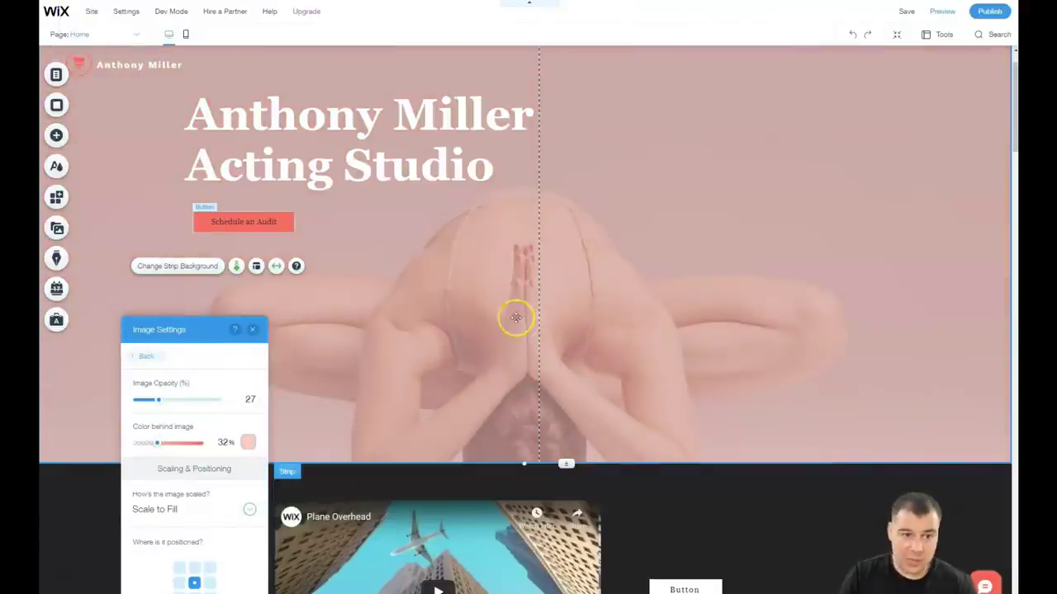
Change the background of the strip holding the video and button to the dark gray theme color.
click(253, 330)
scroll(448, 344, down, 2)
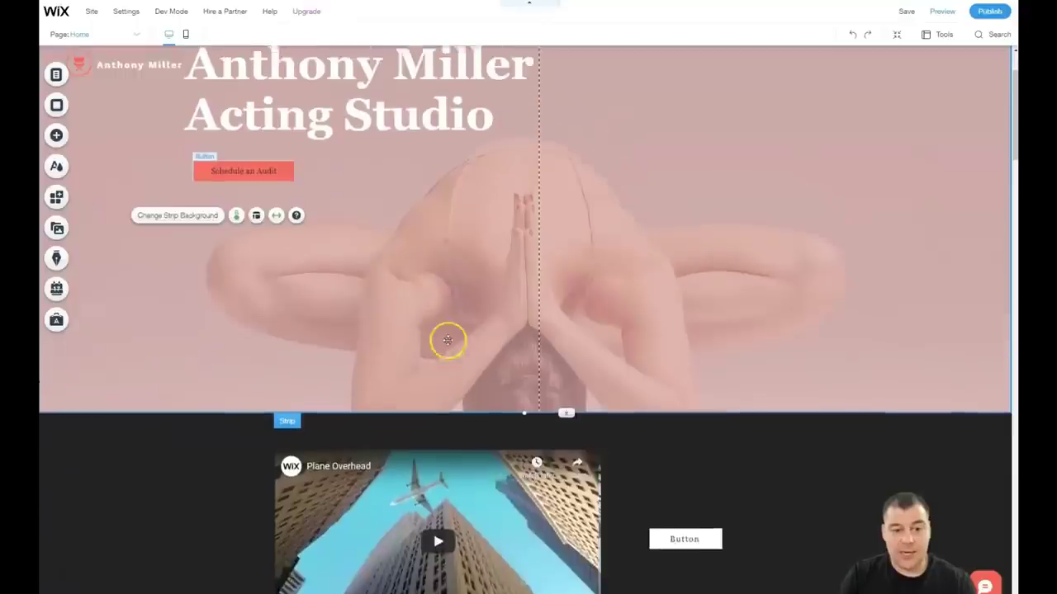
scroll(448, 340, up, 3)
scroll(472, 326, down, 5)
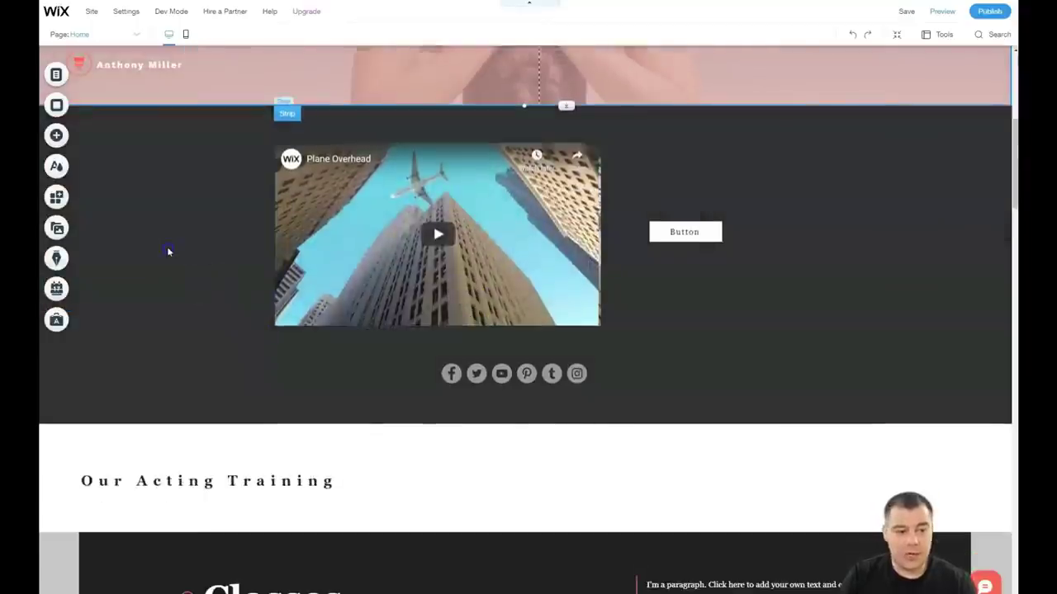
click(168, 252)
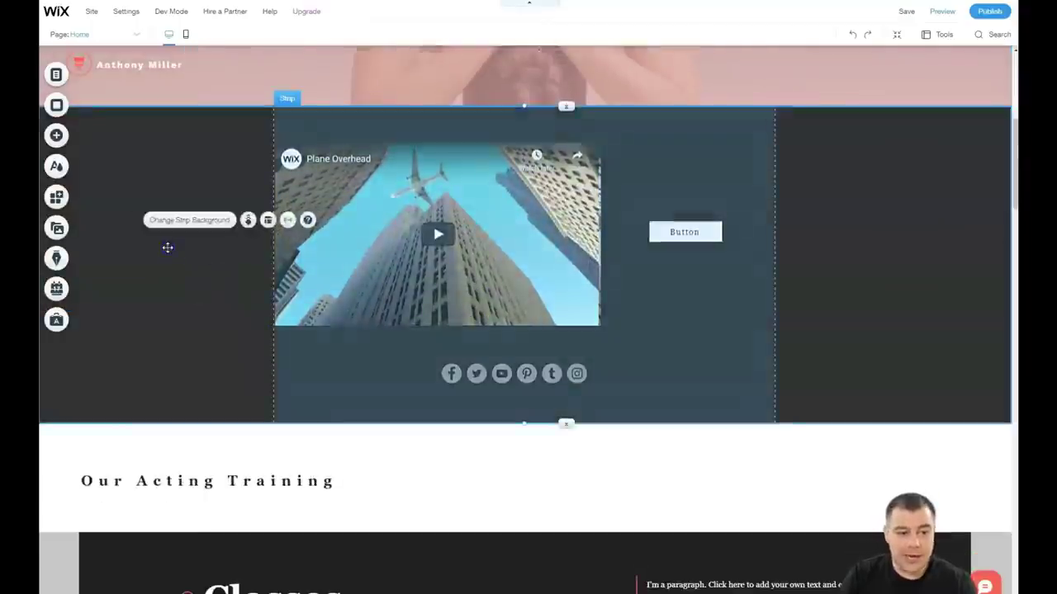
click(168, 221)
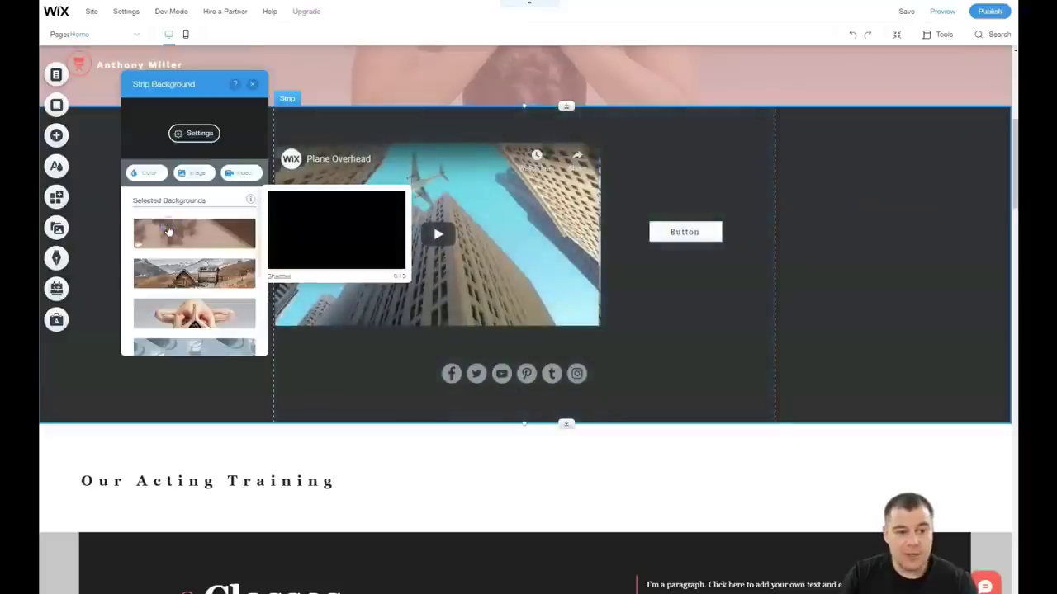
click(150, 175)
click(184, 229)
click(206, 228)
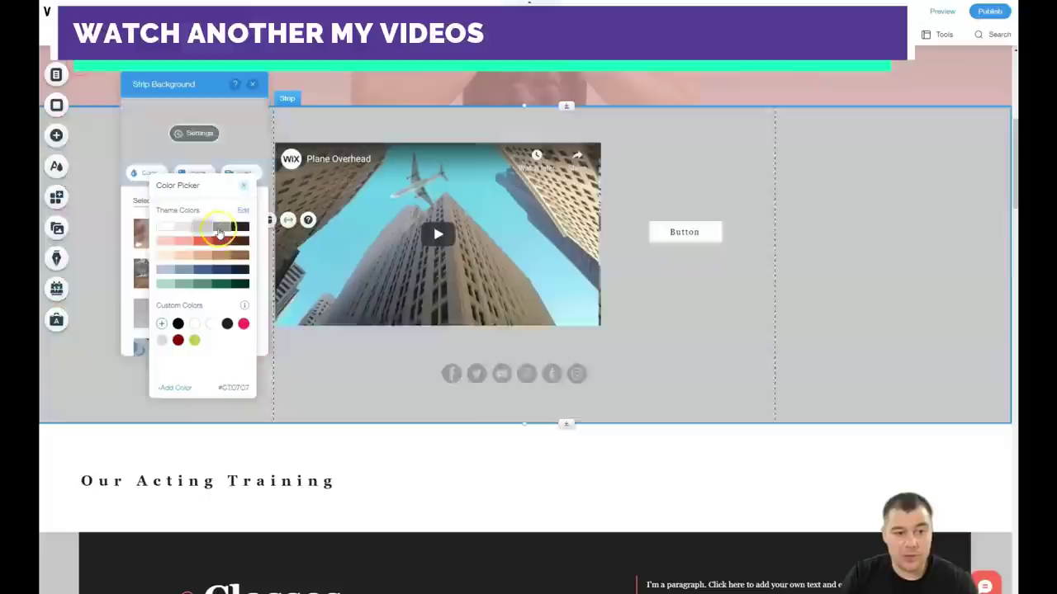
click(219, 228)
click(245, 189)
click(252, 86)
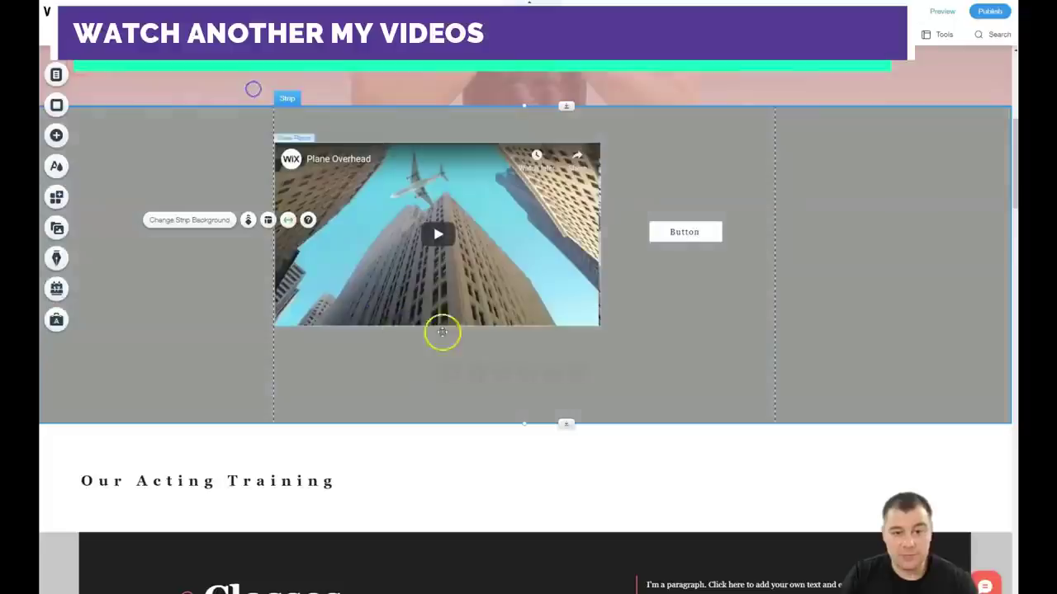
Move the social bar out of the video strip into the white strip, beside the "Our Acting Training" heading on its right.
drag(476, 328, 518, 478)
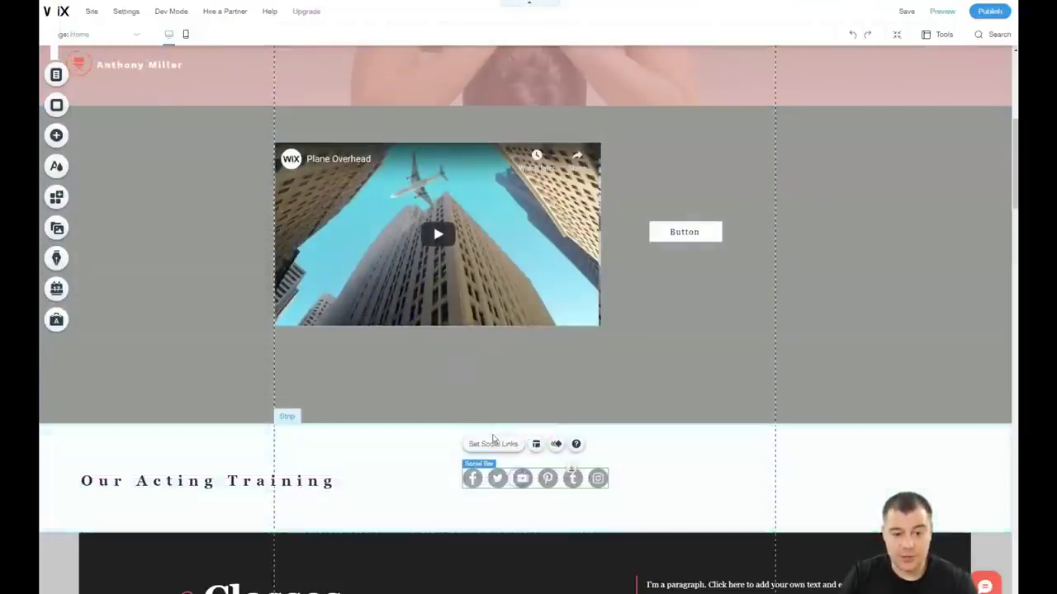
scroll(611, 435, down, 3)
scroll(623, 427, down, 2)
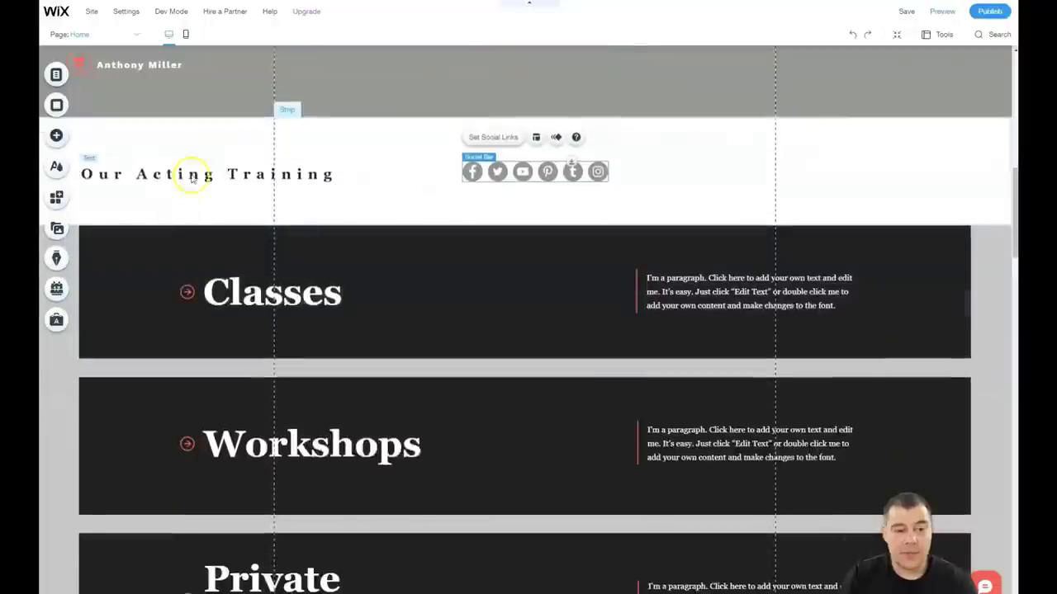
Set the "Our Acting Training" heading's font size to 37 px and center-align its text.
double_click(206, 175)
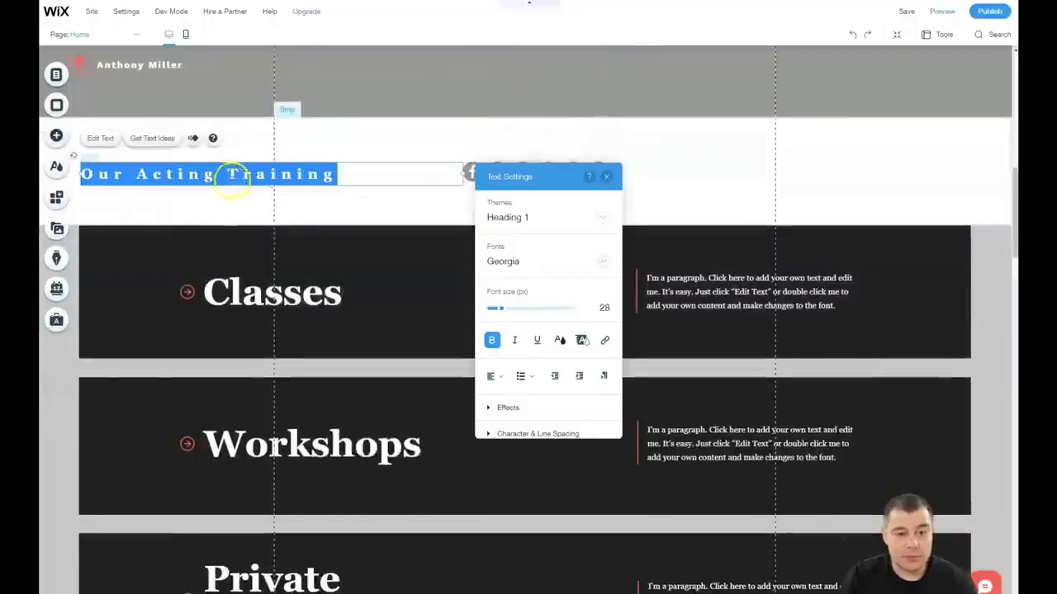
mouse_move(501, 315)
mouse_down()
mouse_move(521, 309)
mouse_move(506, 311)
mouse_up()
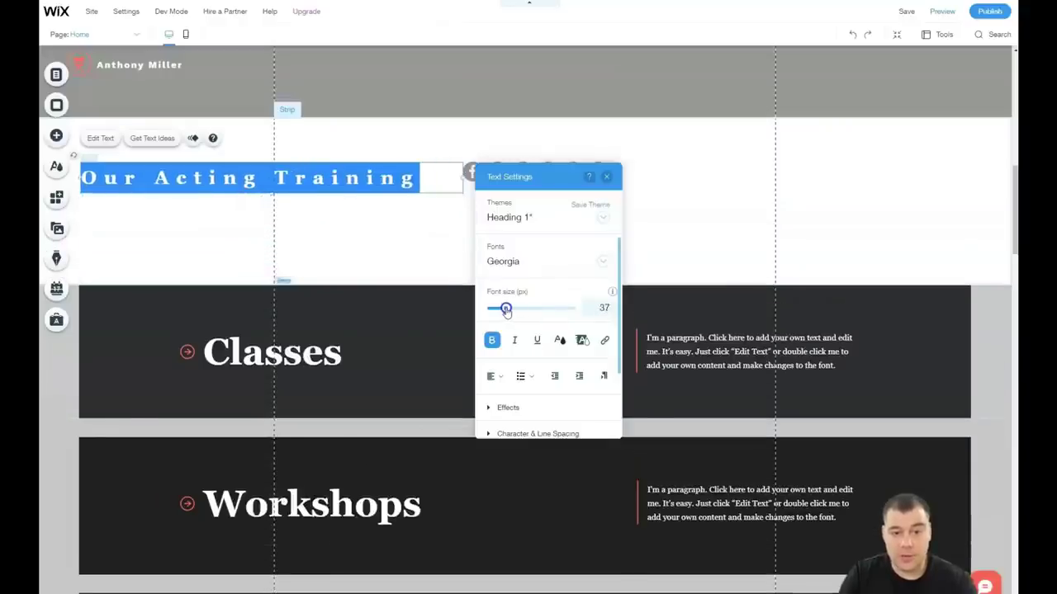
click(579, 222)
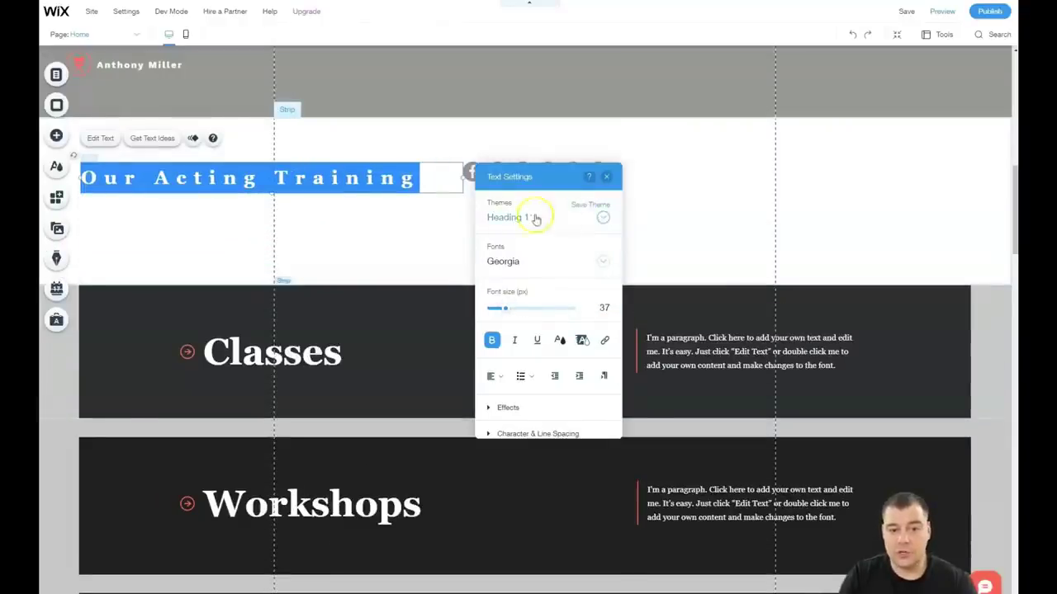
click(512, 342)
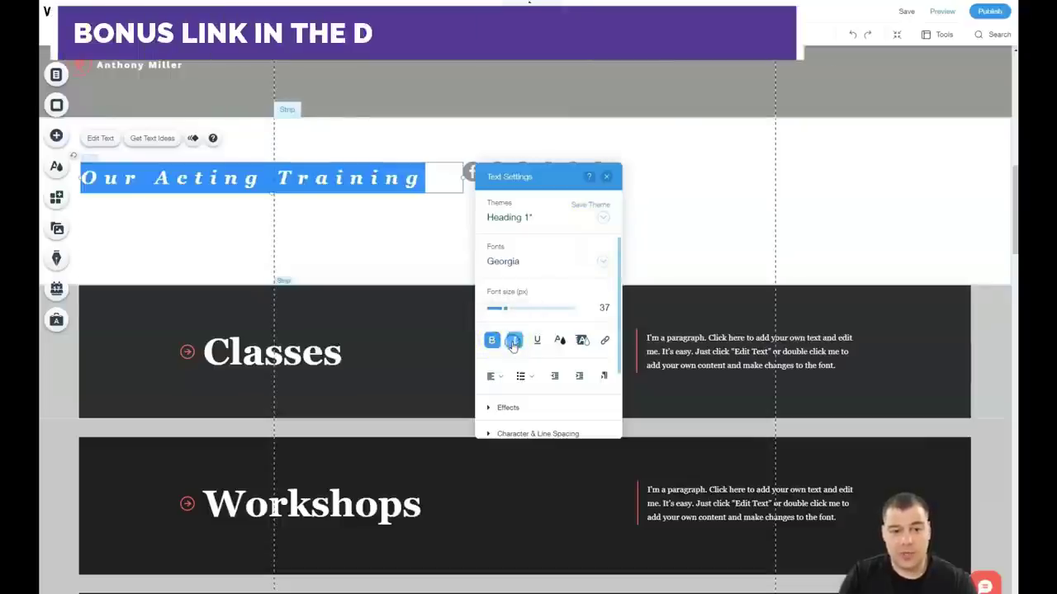
click(513, 341)
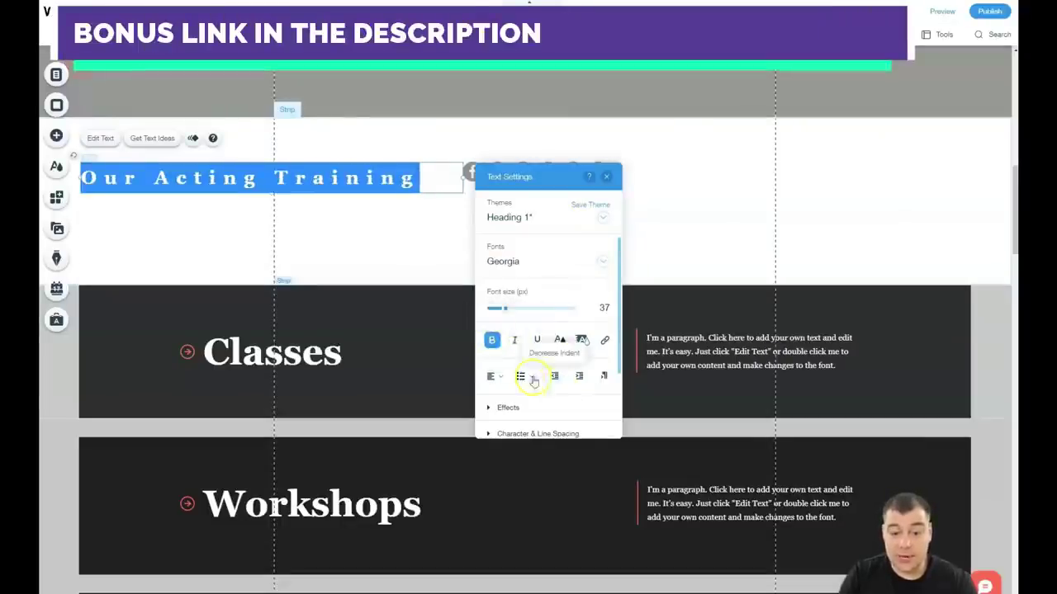
click(501, 383)
click(500, 393)
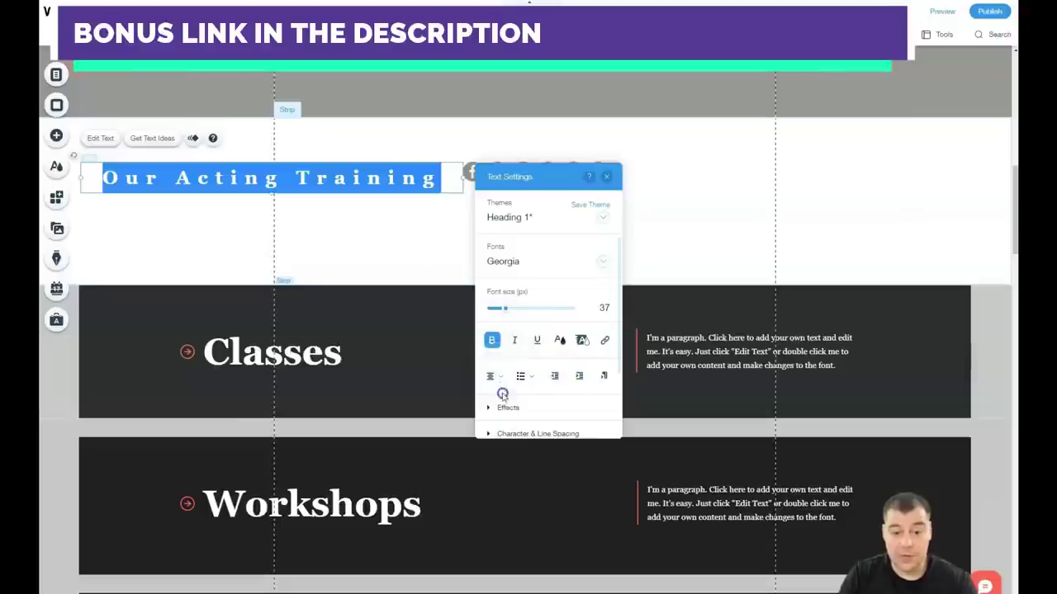
click(606, 177)
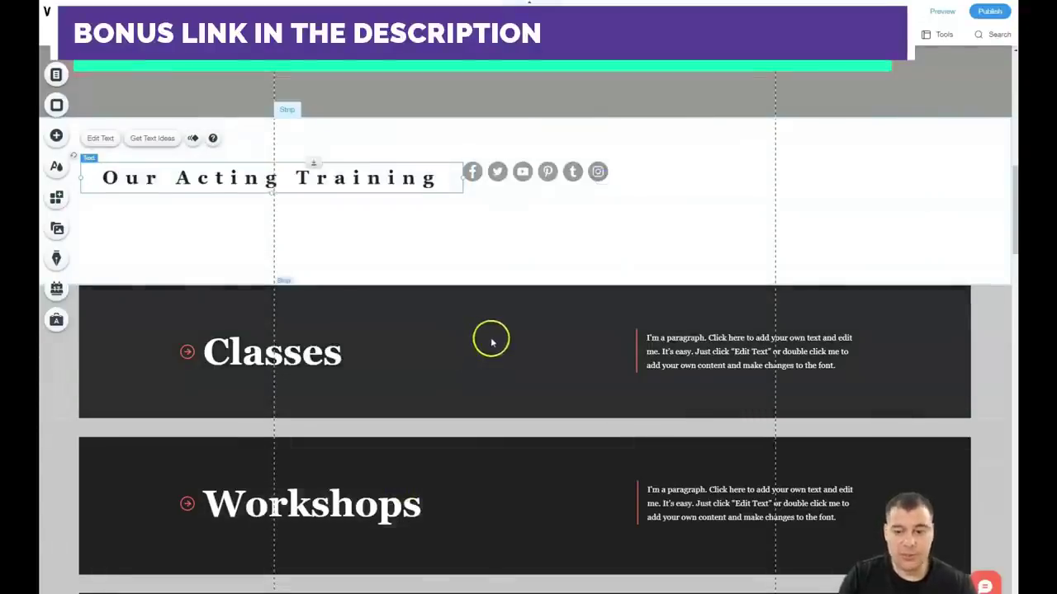
Review the remaining home page sections, from the studio description and testimonials down to the contact form.
scroll(491, 341, down, 8)
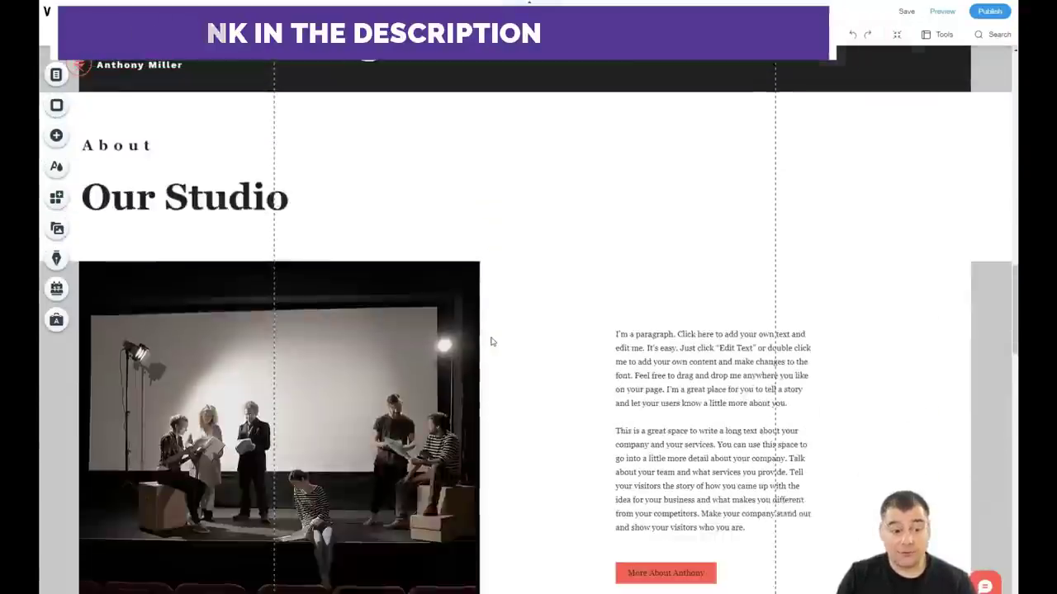
scroll(492, 341, down, 4)
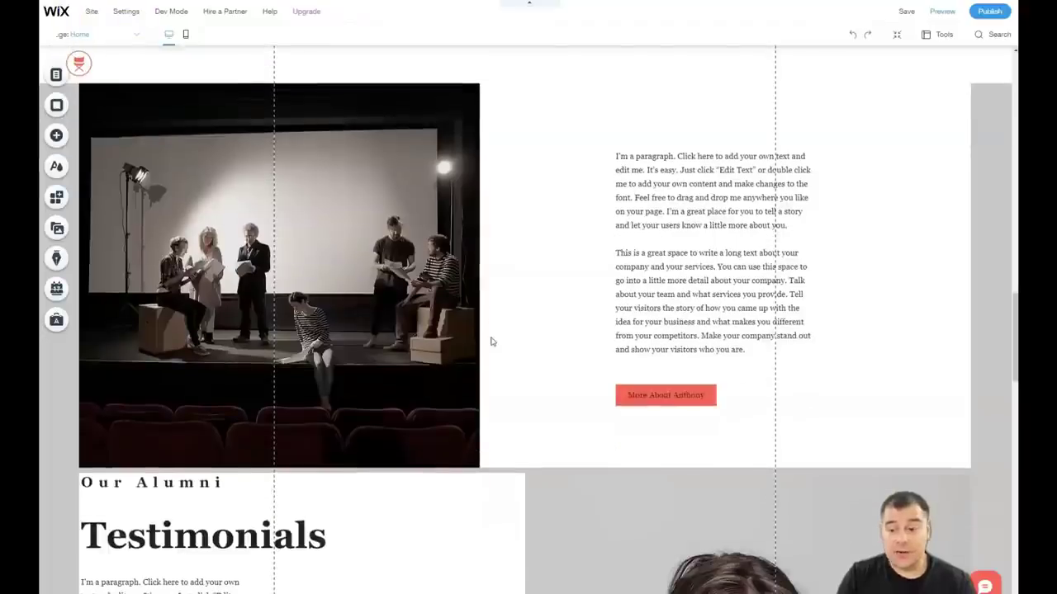
scroll(491, 341, down, 7)
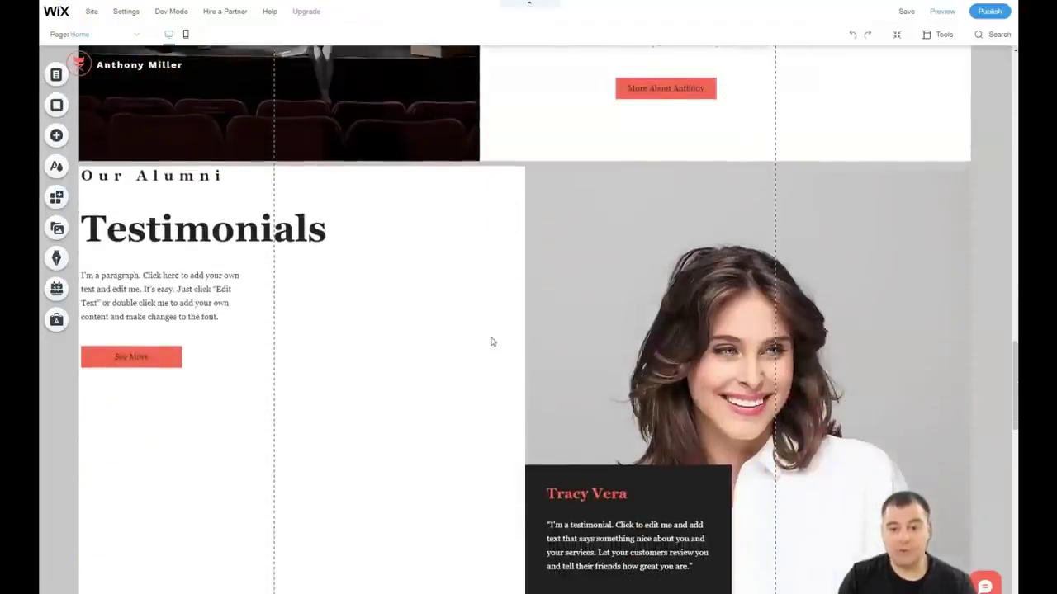
scroll(491, 341, down, 12)
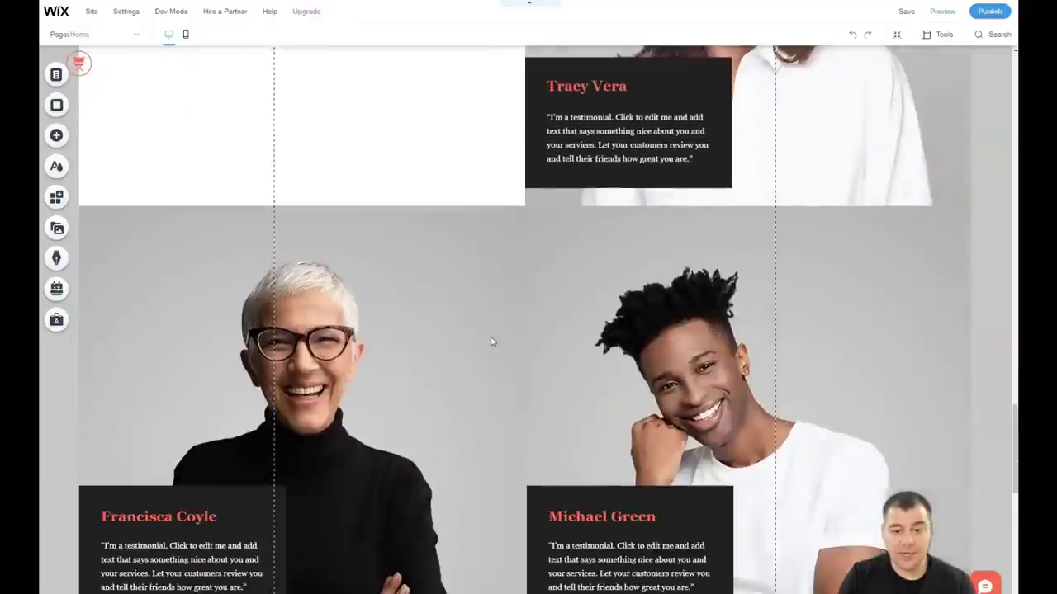
scroll(491, 341, down, 10)
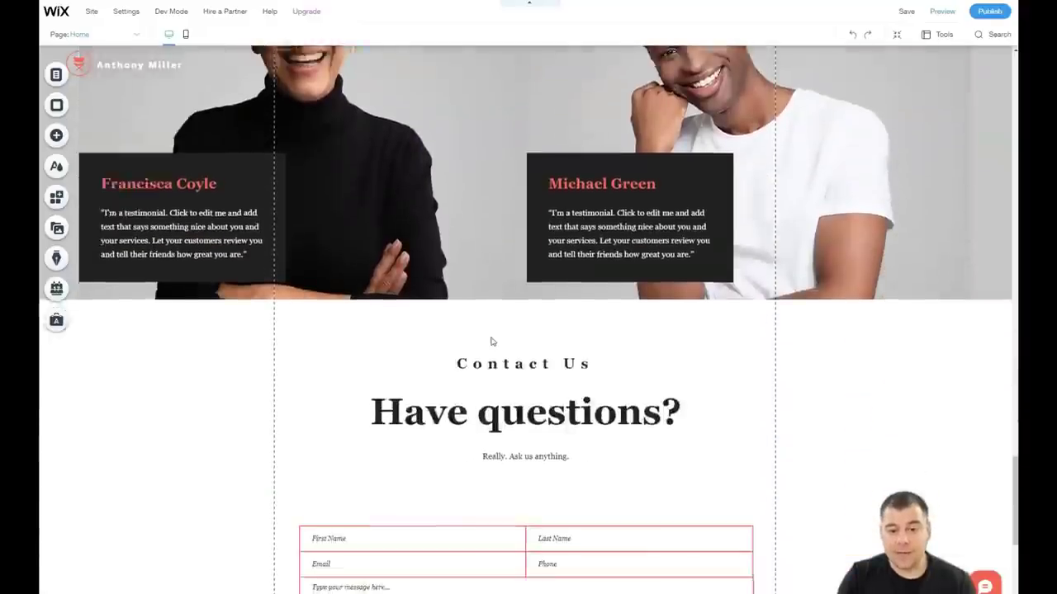
scroll(491, 341, up, 20)
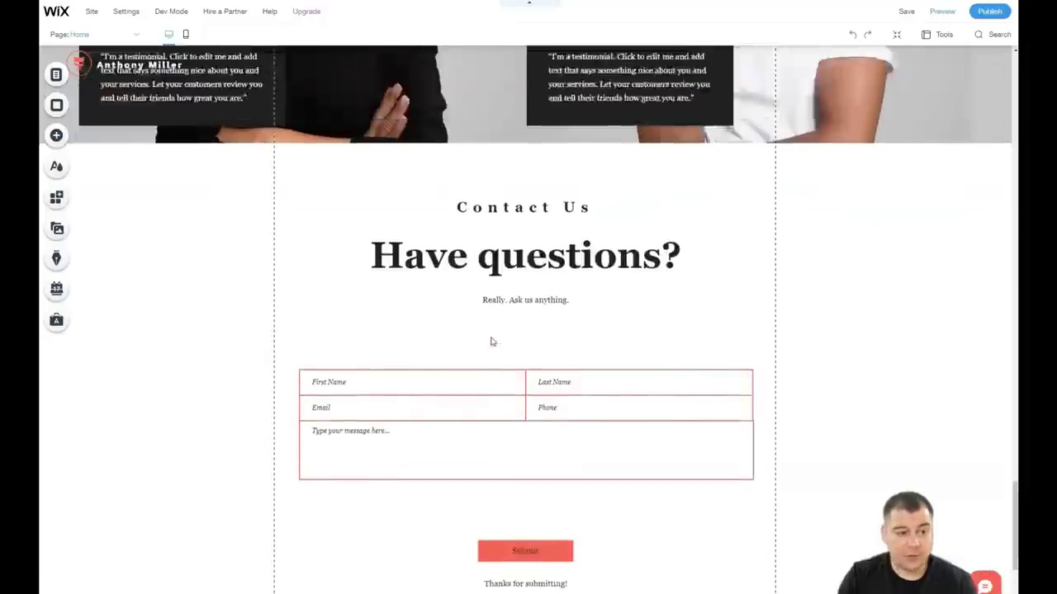
scroll(491, 341, up, 20)
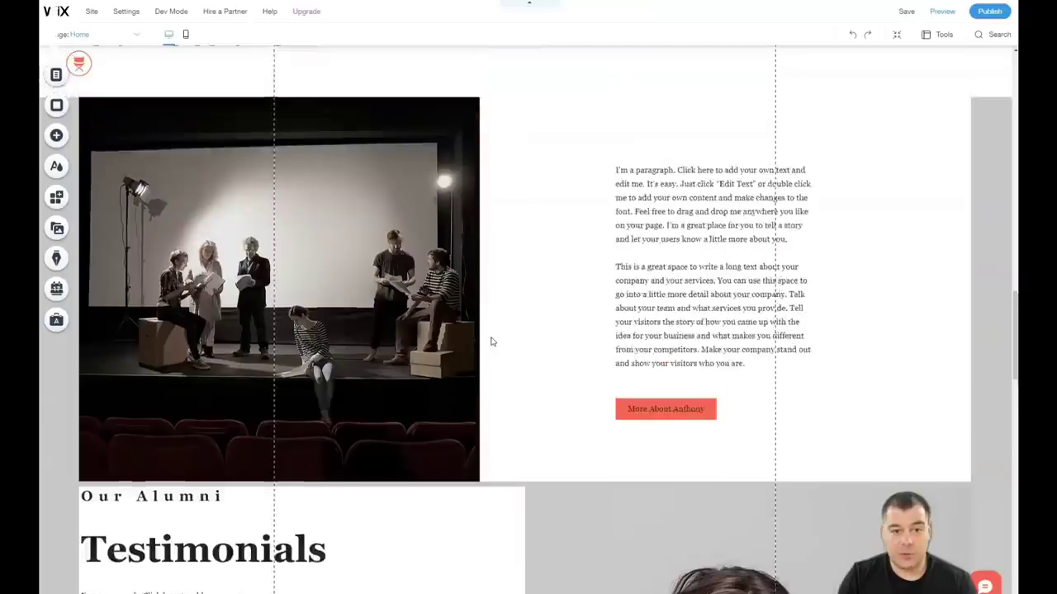
scroll(485, 334, up, 5)
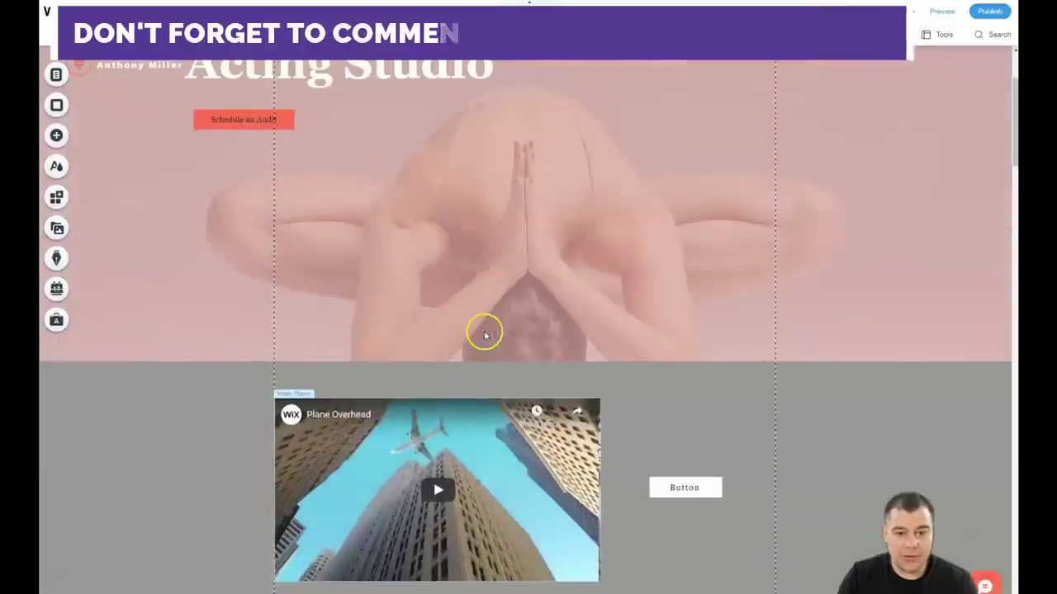
Try several featured color themes for the site and apply the white one with blue, orange, yellow and green.
click(56, 167)
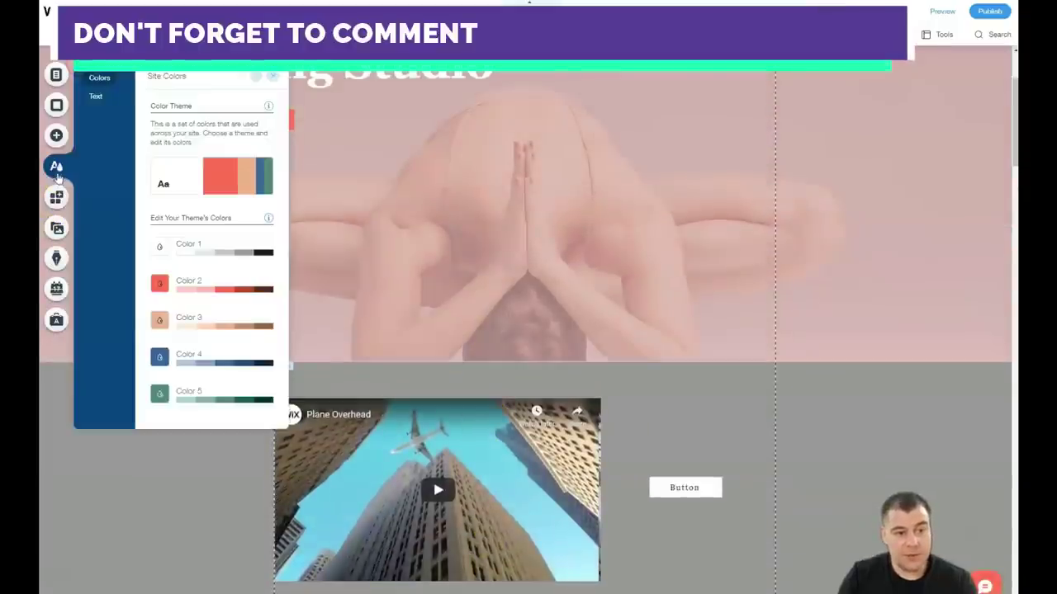
click(211, 175)
click(210, 241)
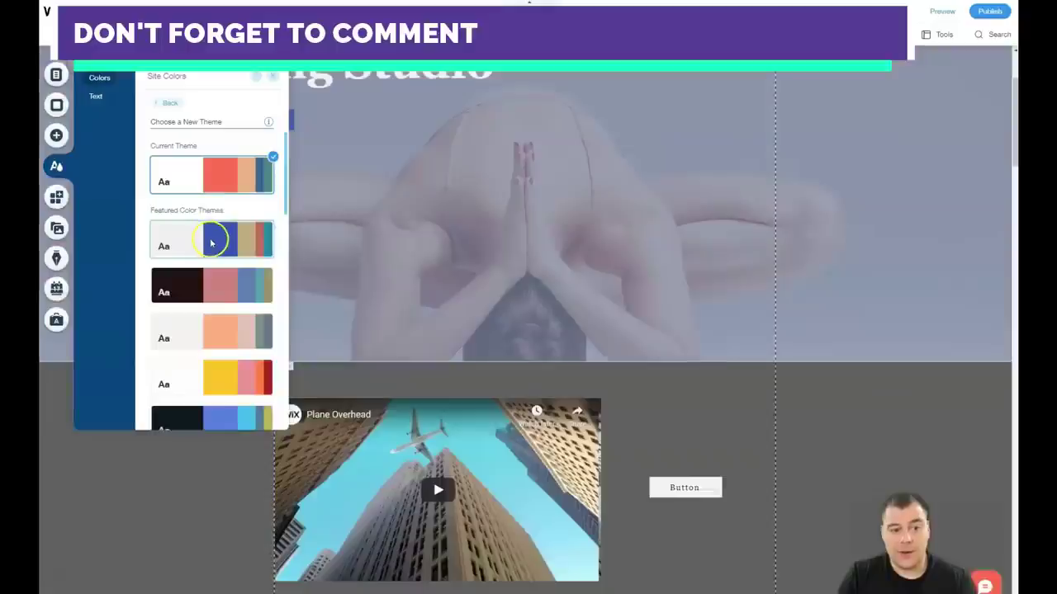
click(211, 285)
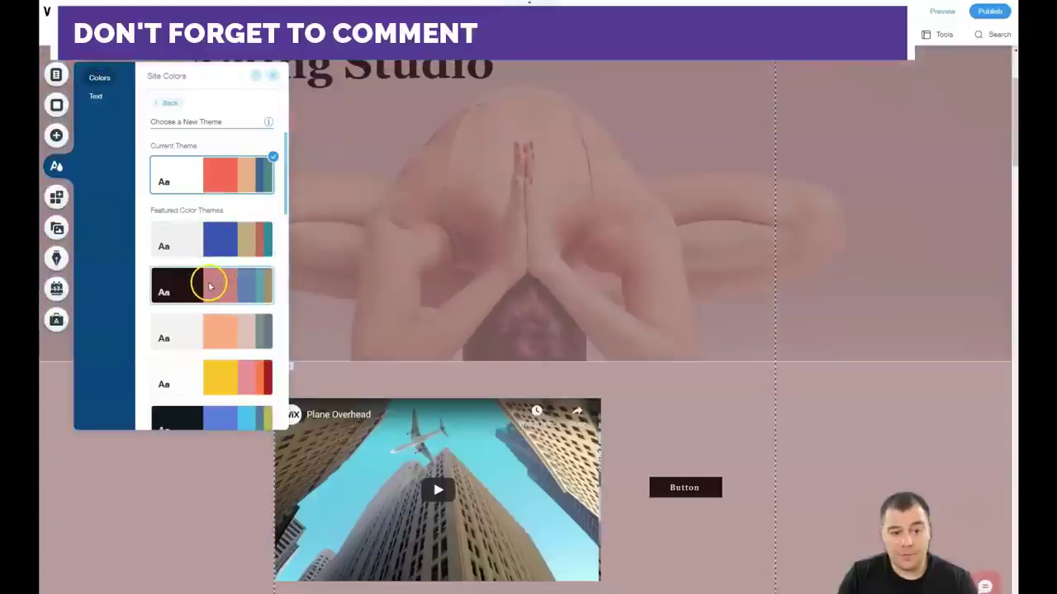
click(204, 333)
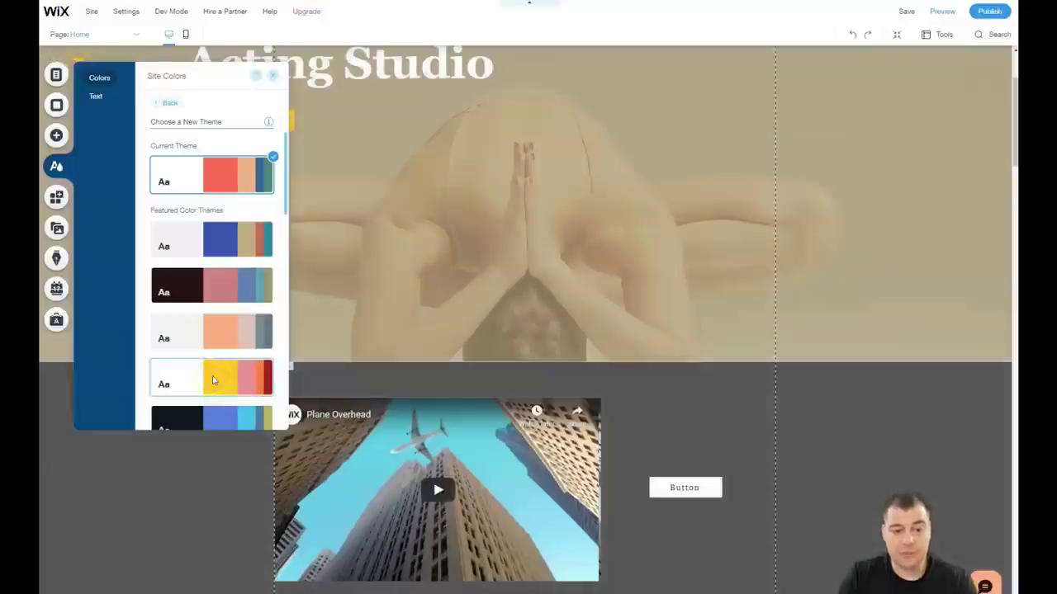
click(215, 418)
scroll(214, 358, down, 3)
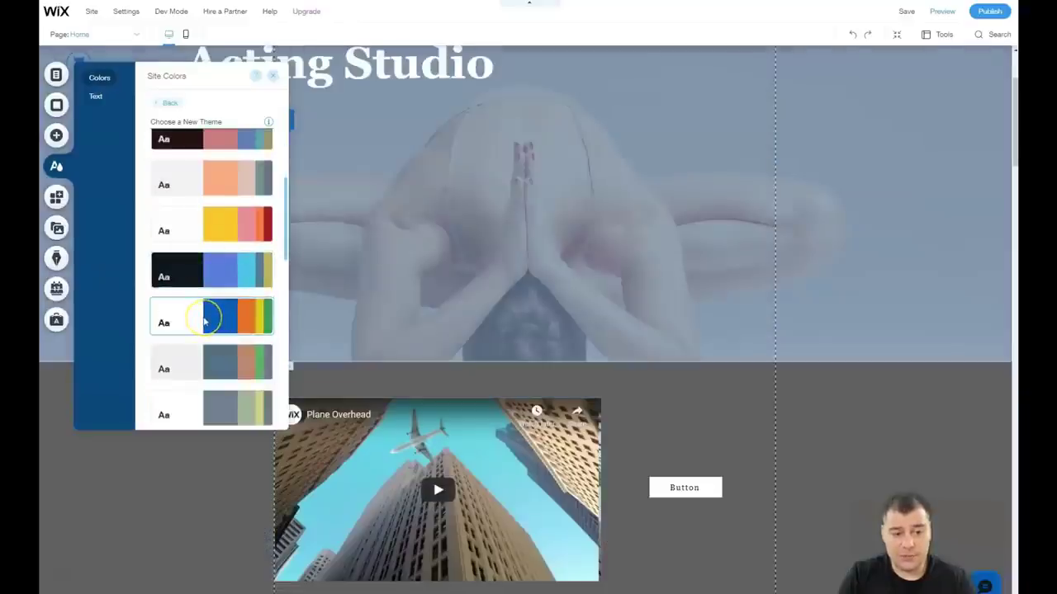
click(271, 80)
scroll(562, 377, down, 10)
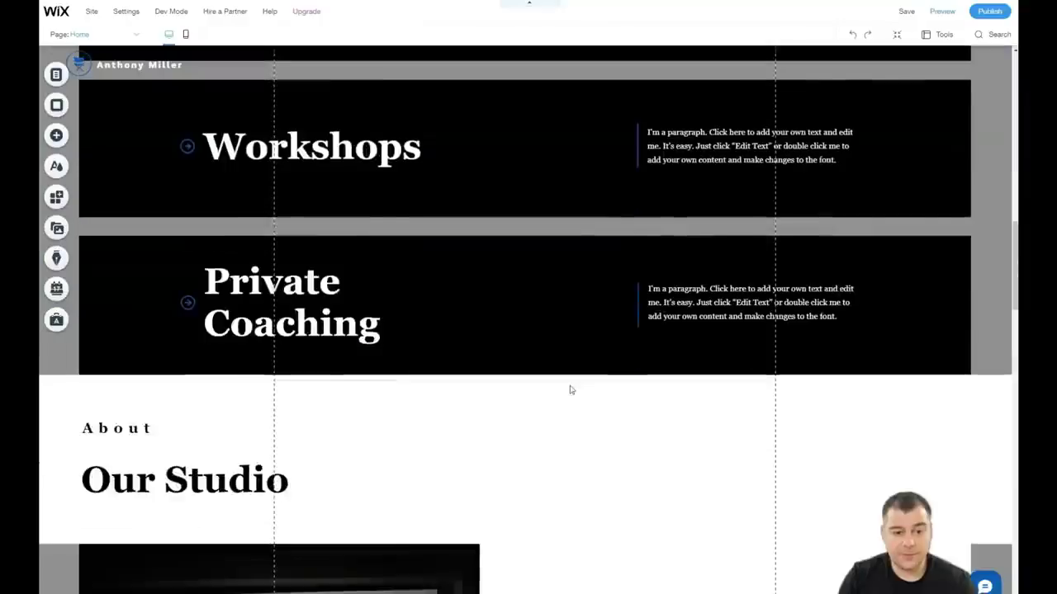
Try several other site color themes and apply the charcoal one with gold, slate blue and brown.
click(56, 166)
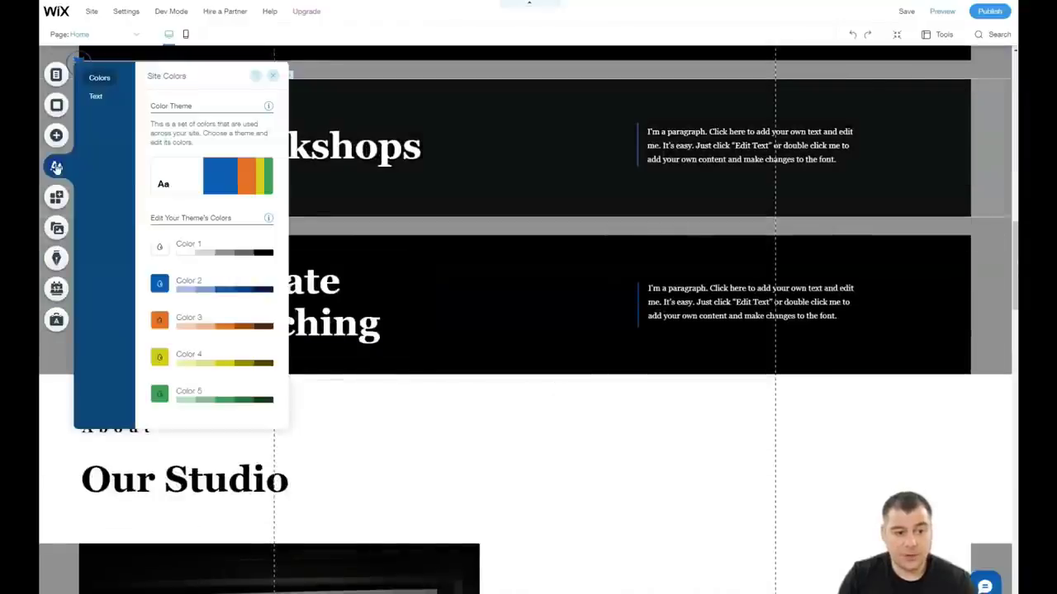
click(216, 175)
scroll(216, 322, down, 5)
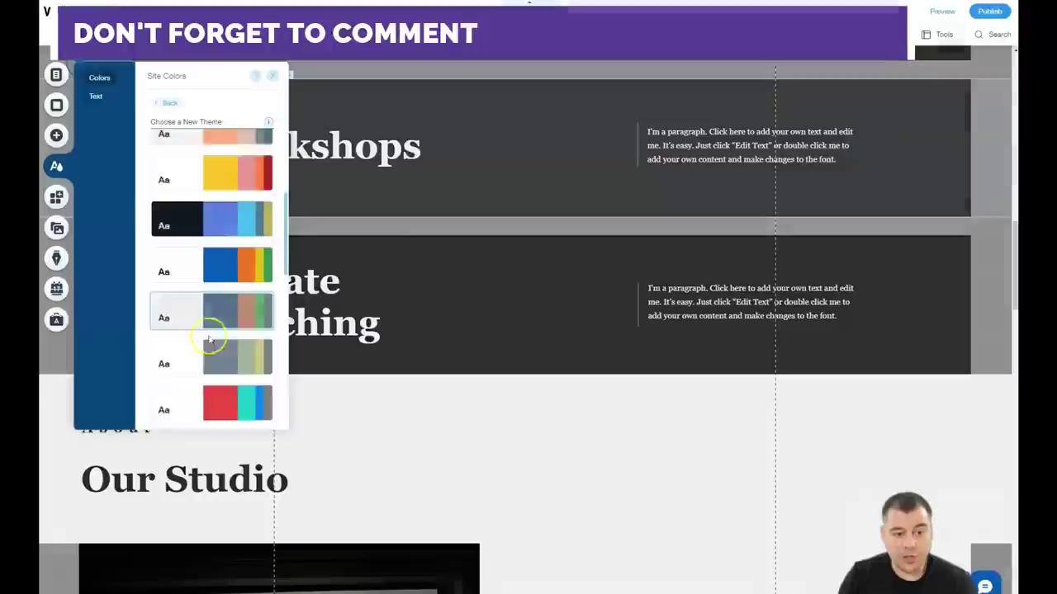
scroll(217, 331, down, 2)
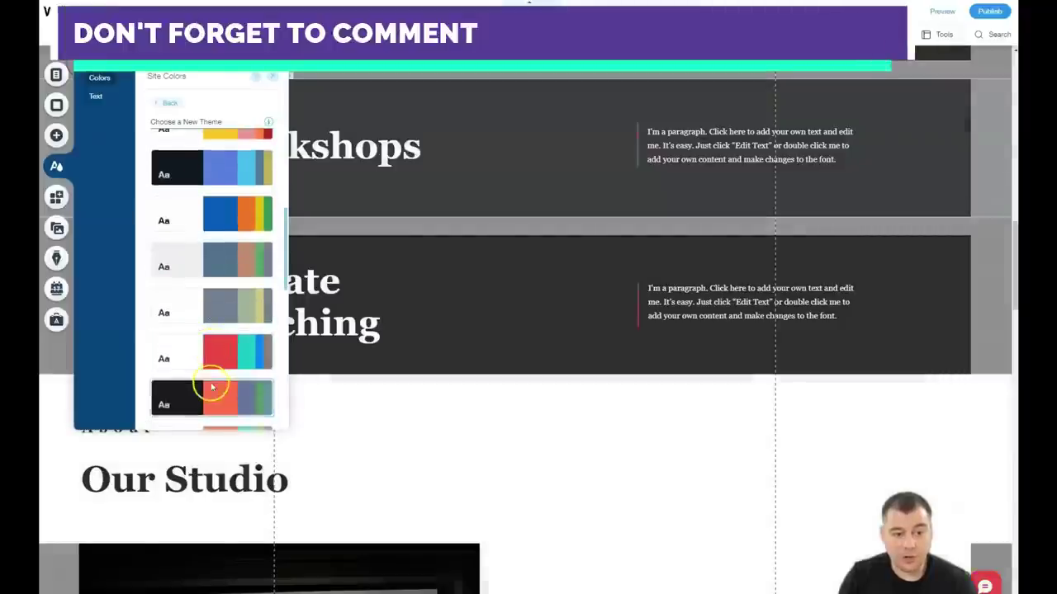
click(211, 388)
scroll(210, 383, down, 3)
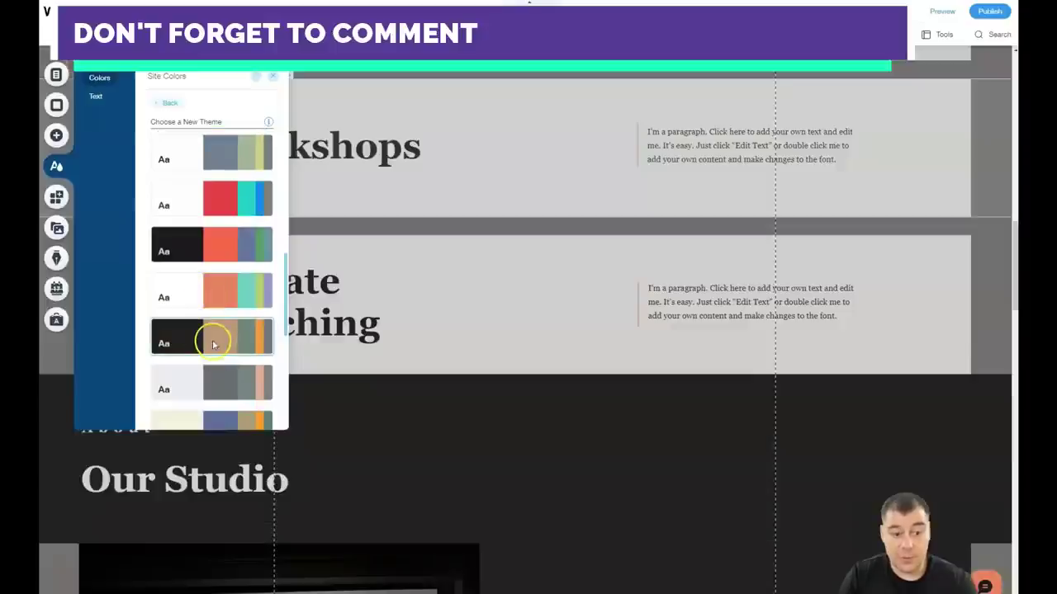
click(219, 380)
scroll(211, 330, down, 3)
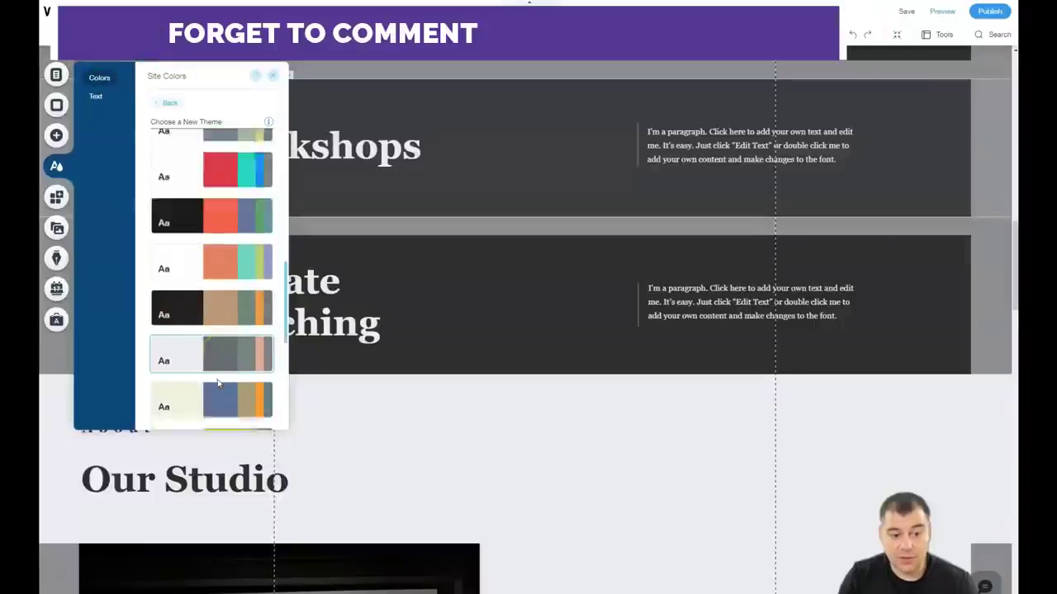
click(208, 282)
click(219, 307)
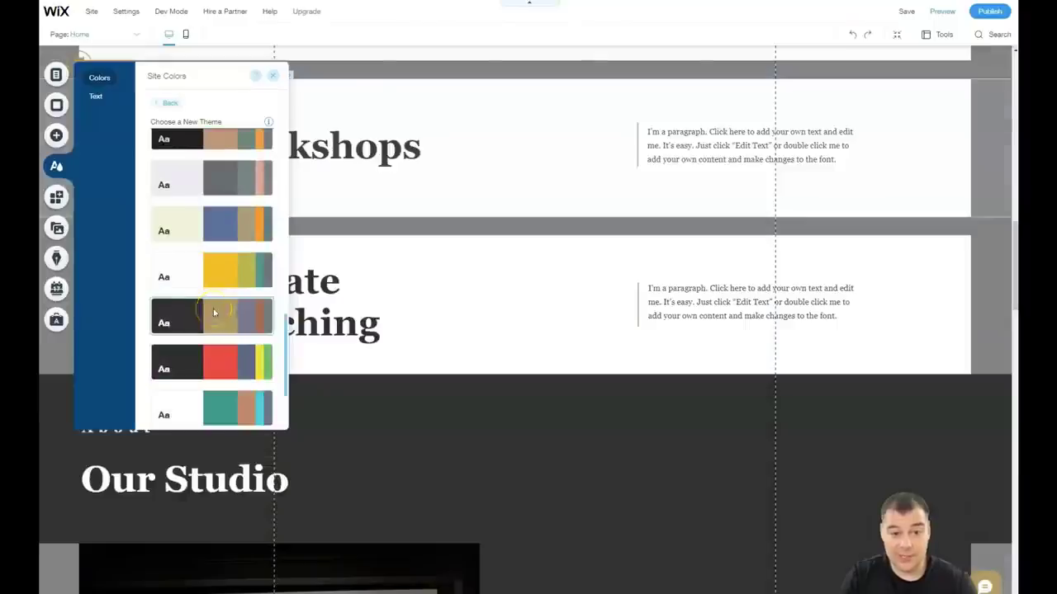
click(273, 79)
Recolor the quote text in the first testimonial card white so it contrasts with its dark box.
scroll(630, 410, down, 10)
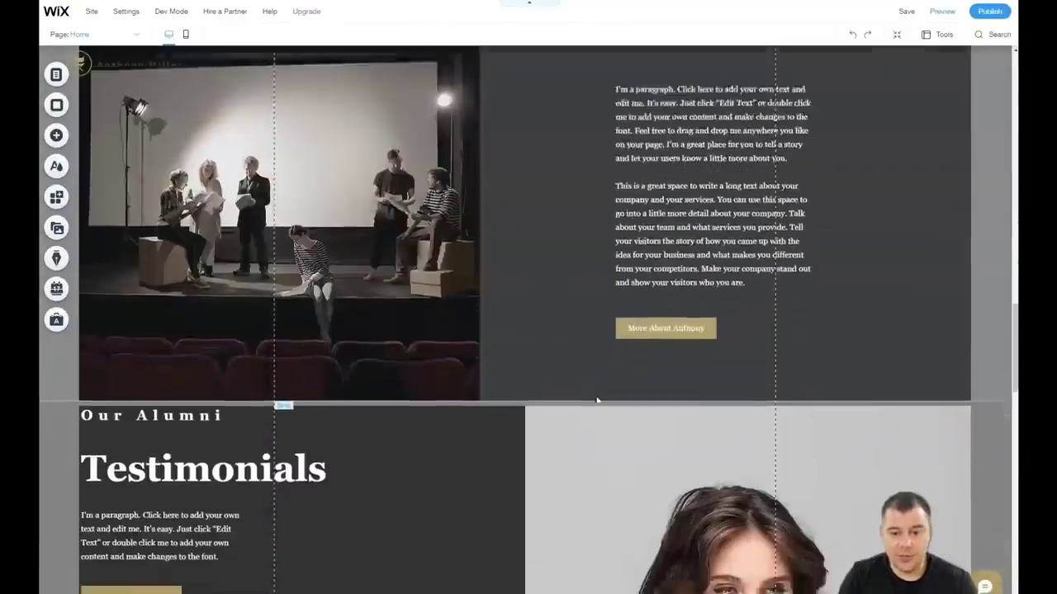
scroll(597, 400, down, 6)
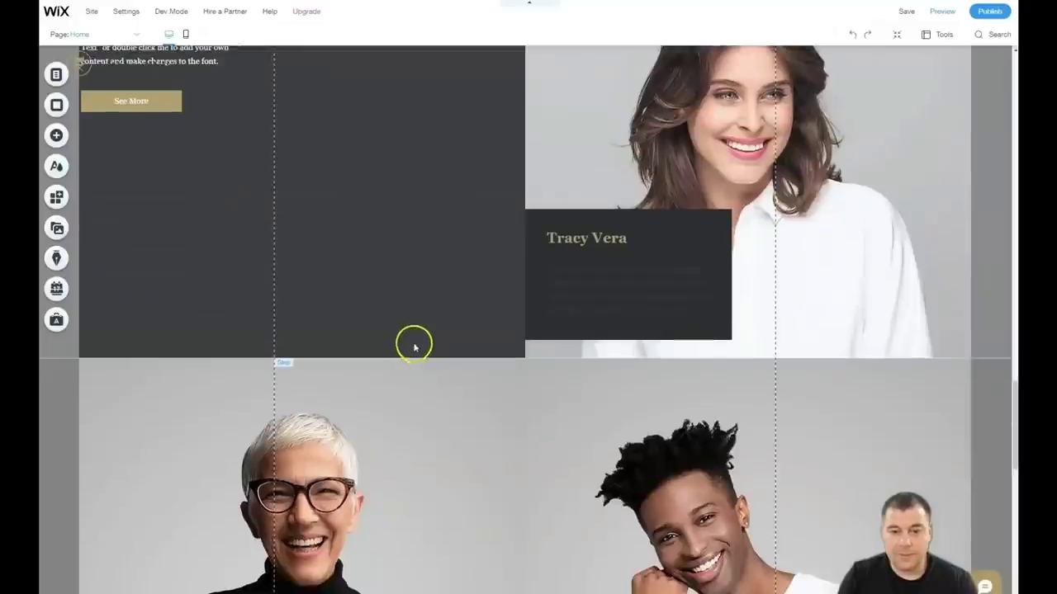
scroll(421, 331, down, 3)
scroll(438, 306, up, 4)
click(605, 334)
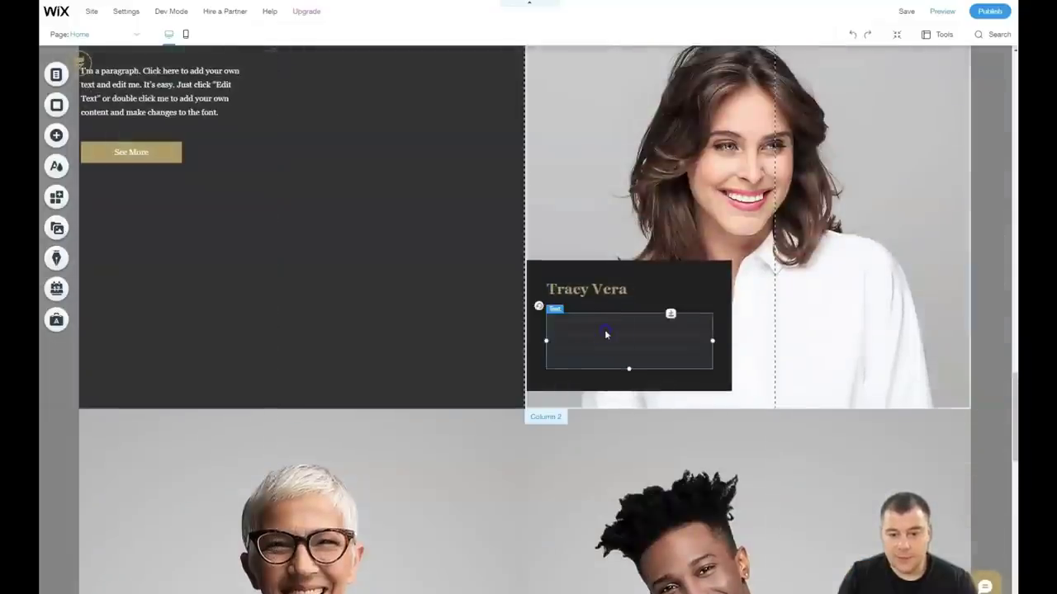
double_click(605, 334)
click(809, 490)
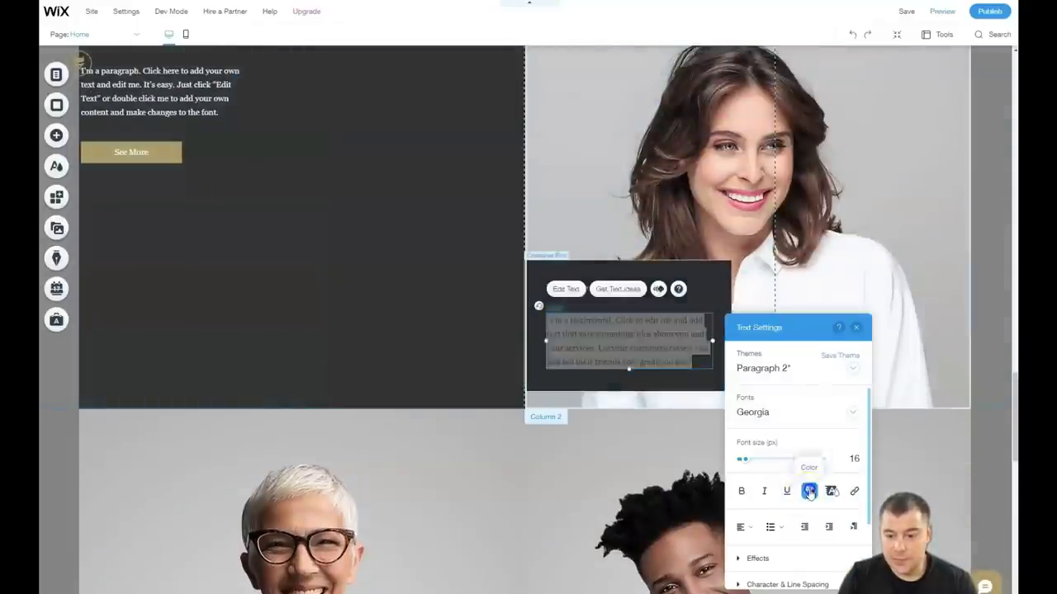
click(330, 273)
click(459, 461)
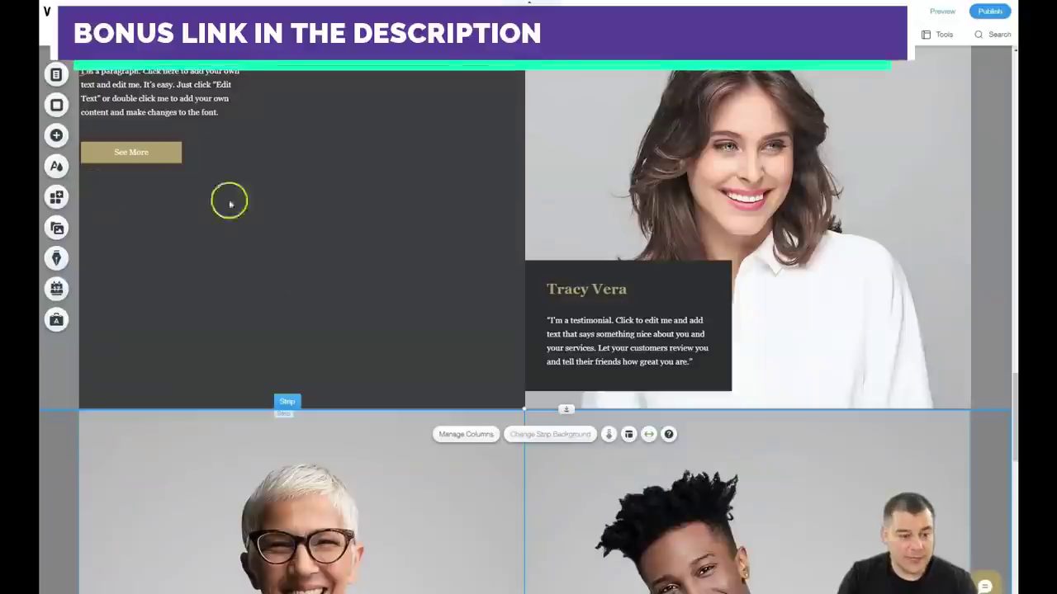
Open the Wix App Market and show its Marketing category.
scroll(331, 239, up, 5)
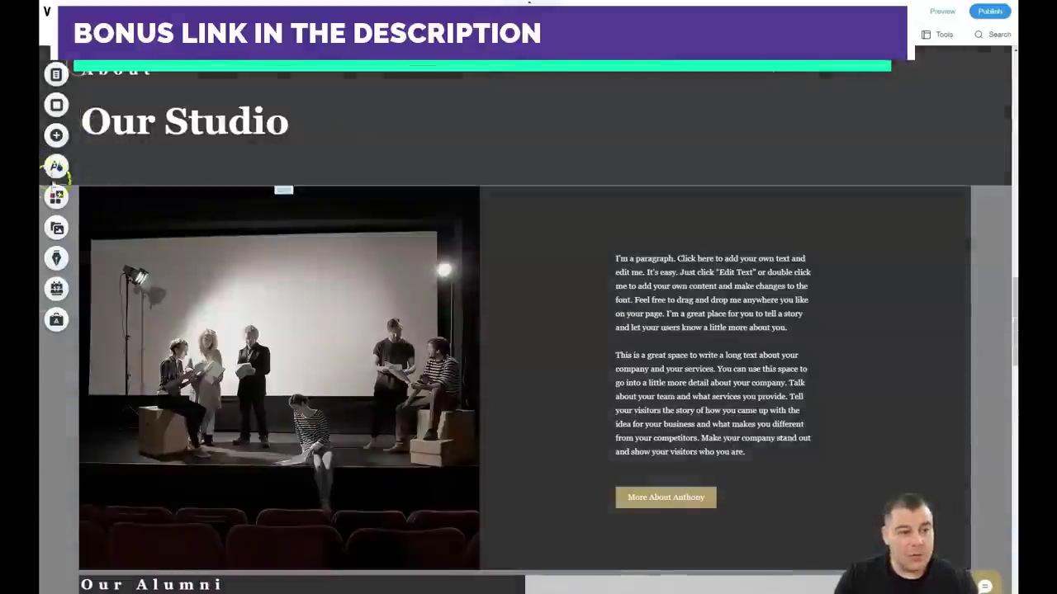
click(55, 198)
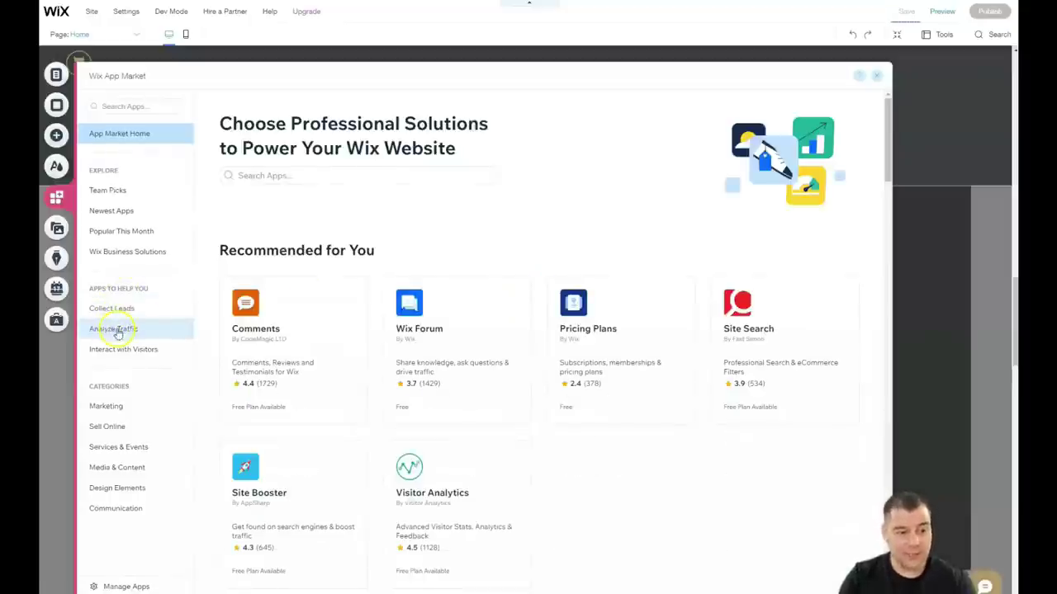
click(108, 409)
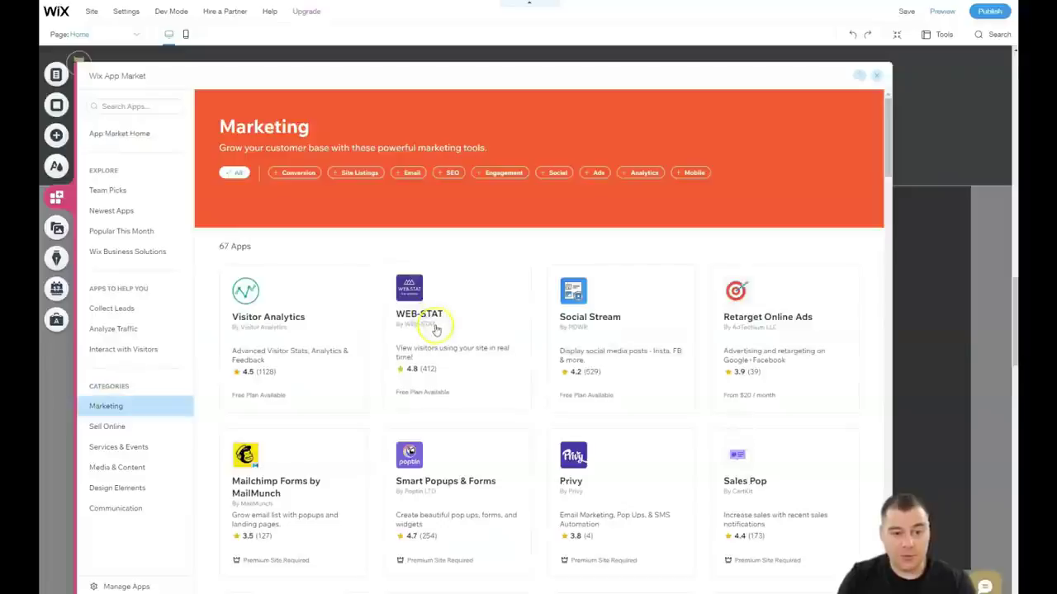
Look through the Marketing apps, including analytics, pop-up, advertising and social feed apps, and close the App Market.
scroll(430, 324, down, 3)
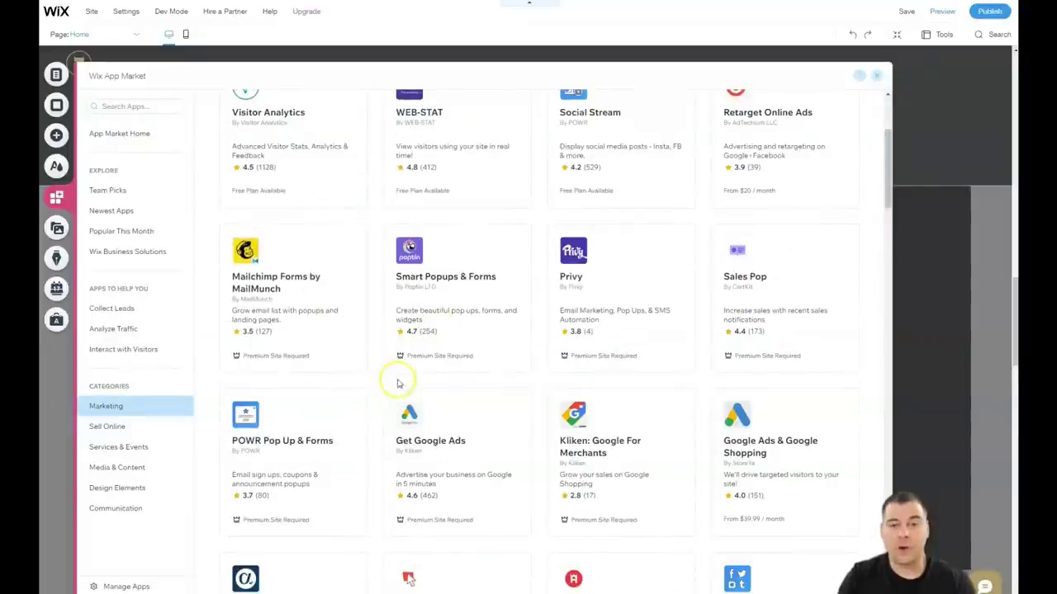
scroll(627, 331, down, 3)
scroll(612, 315, up, 3)
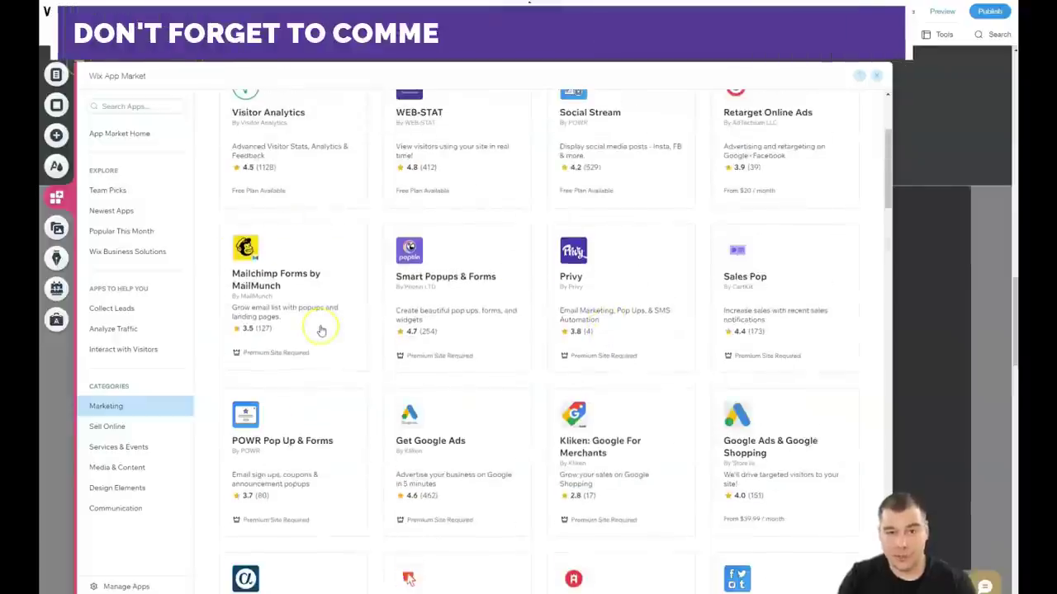
click(353, 350)
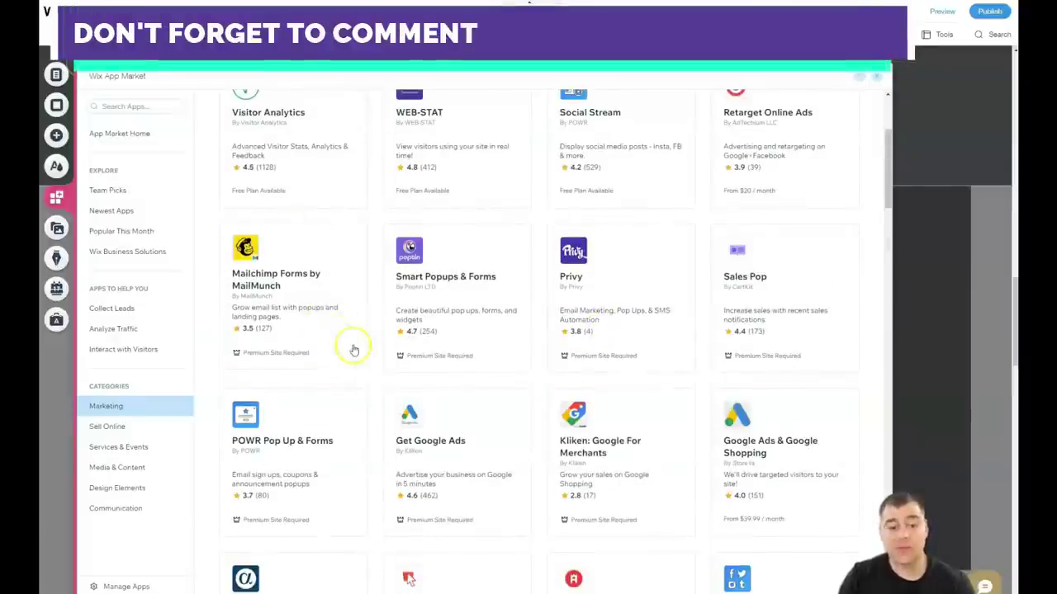
scroll(353, 350, down, 2)
scroll(354, 350, down, 2)
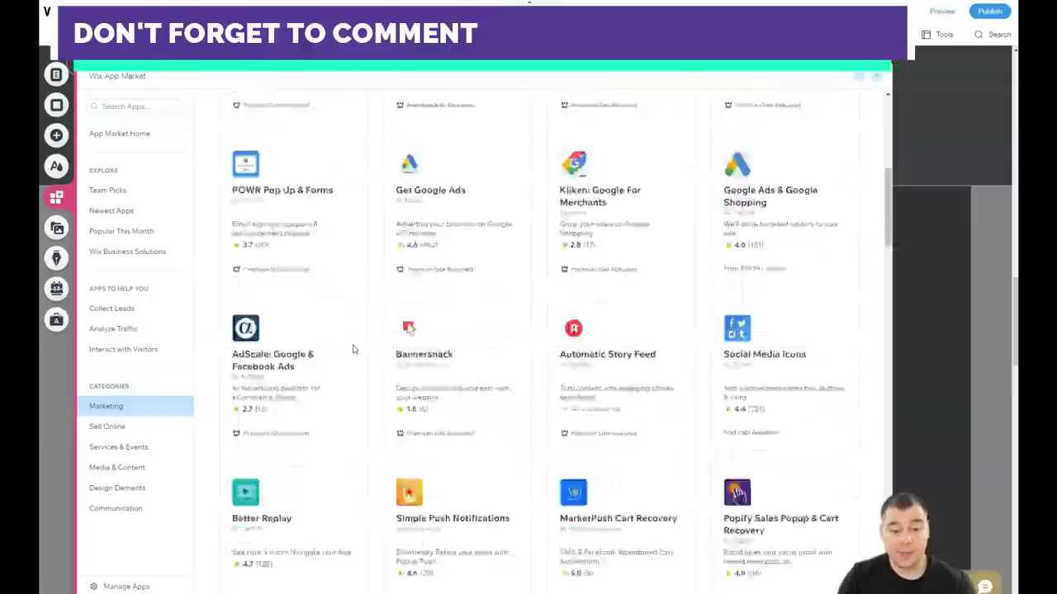
scroll(352, 350, down, 2)
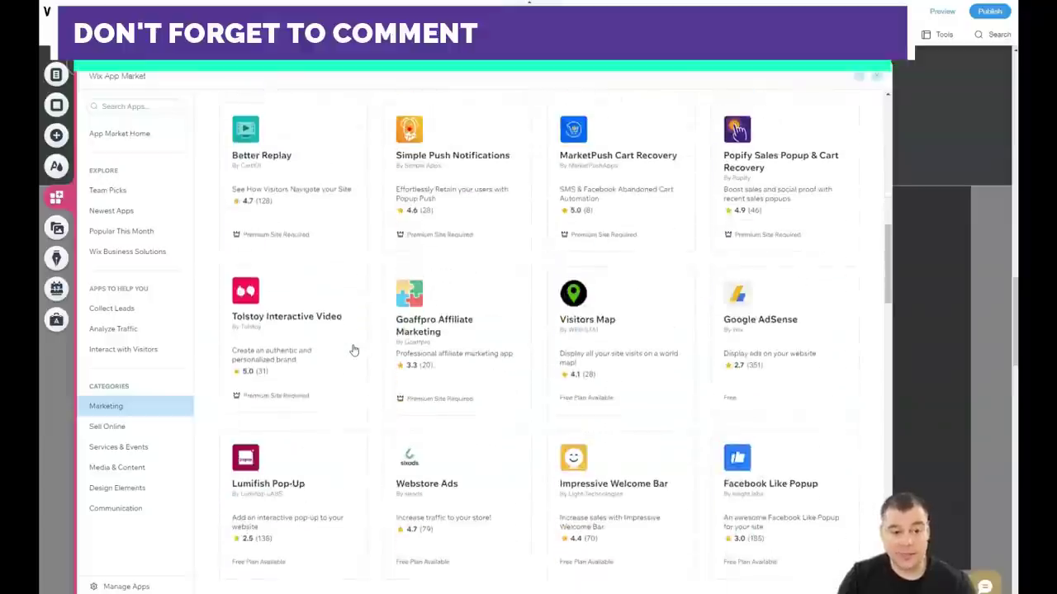
scroll(354, 350, down, 2)
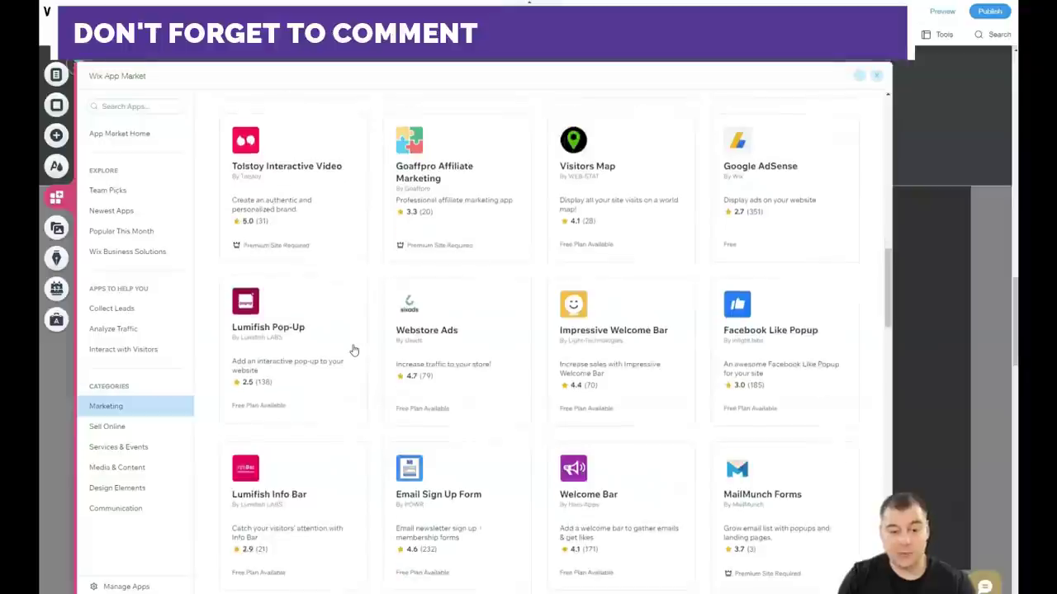
scroll(353, 350, down, 2)
click(775, 132)
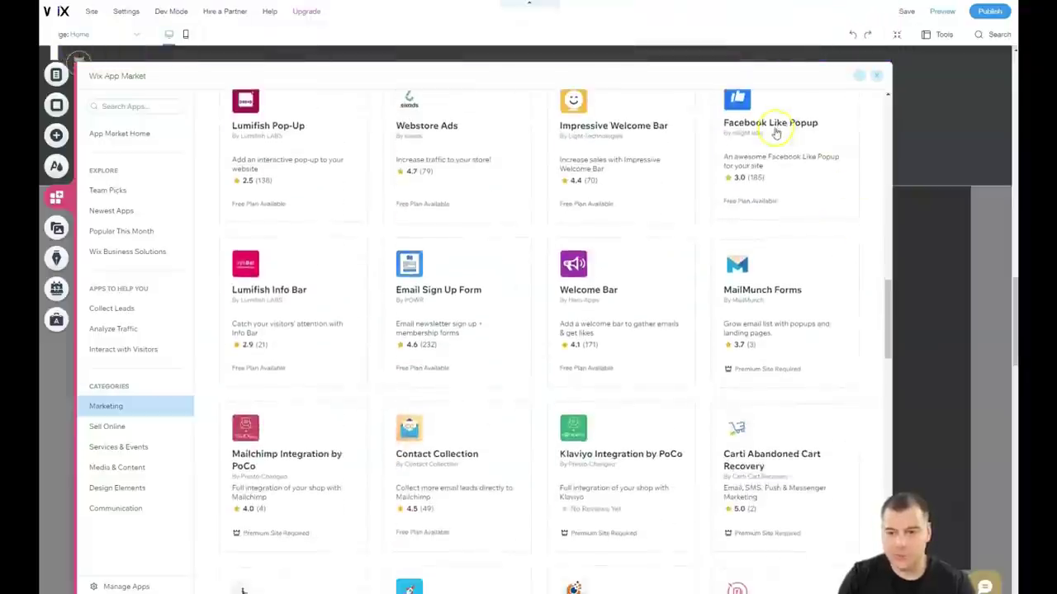
scroll(408, 221, down, 2)
scroll(422, 254, down, 10)
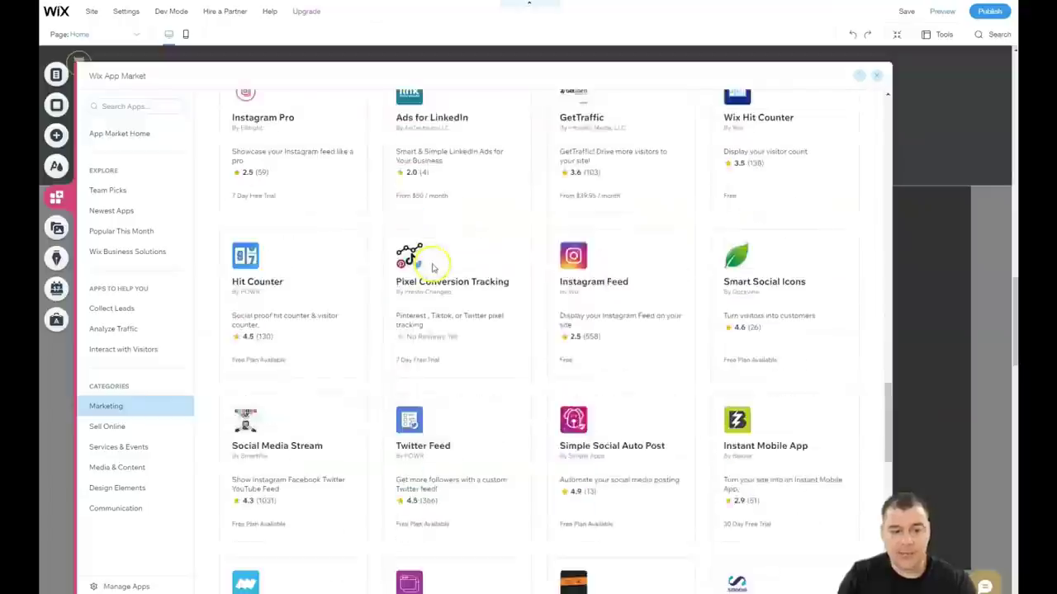
scroll(567, 254, down, 4)
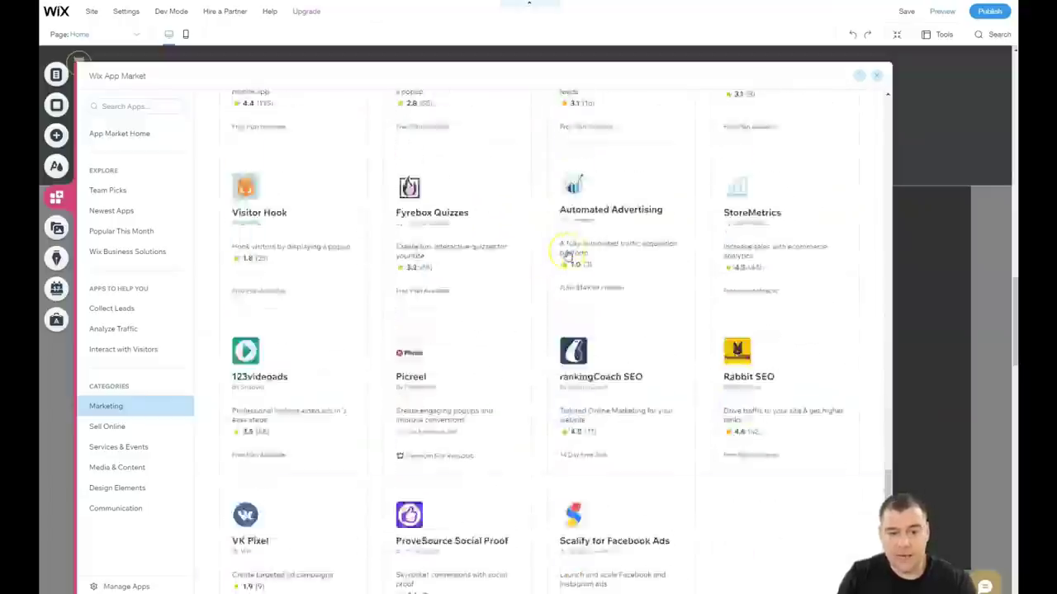
scroll(569, 252, up, 4)
scroll(576, 259, up, 6)
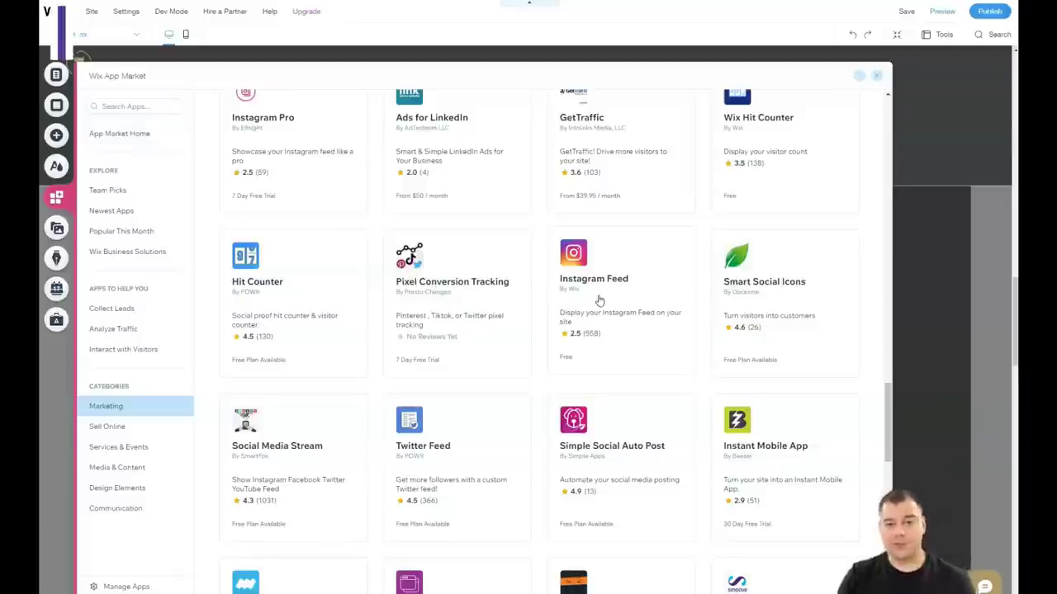
click(673, 226)
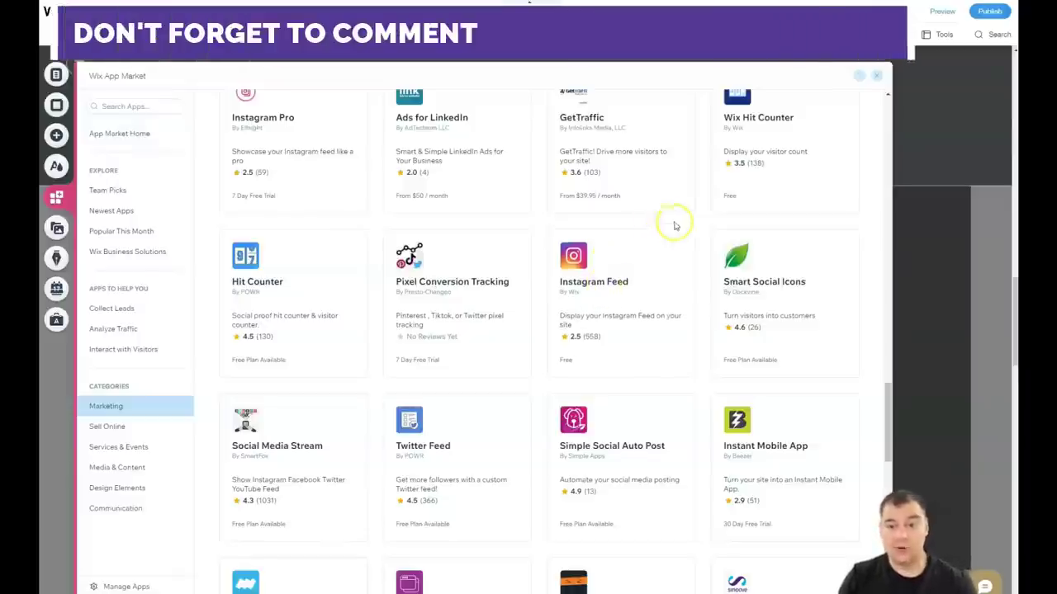
click(876, 75)
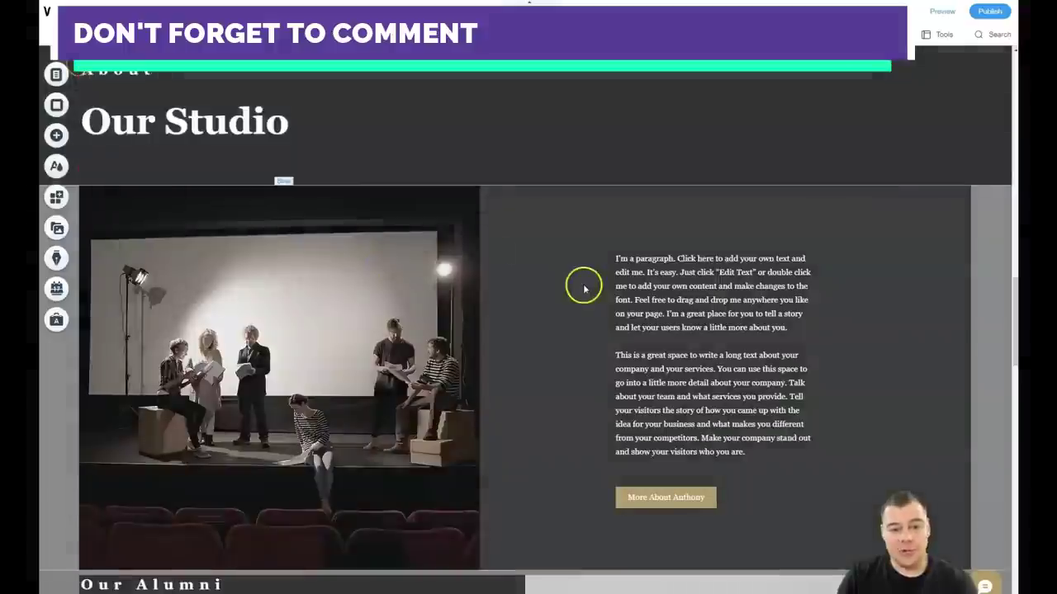
Move the social bar from beside the "Our Acting Training" heading up into the video strip, just below the video.
scroll(437, 239, up, 5)
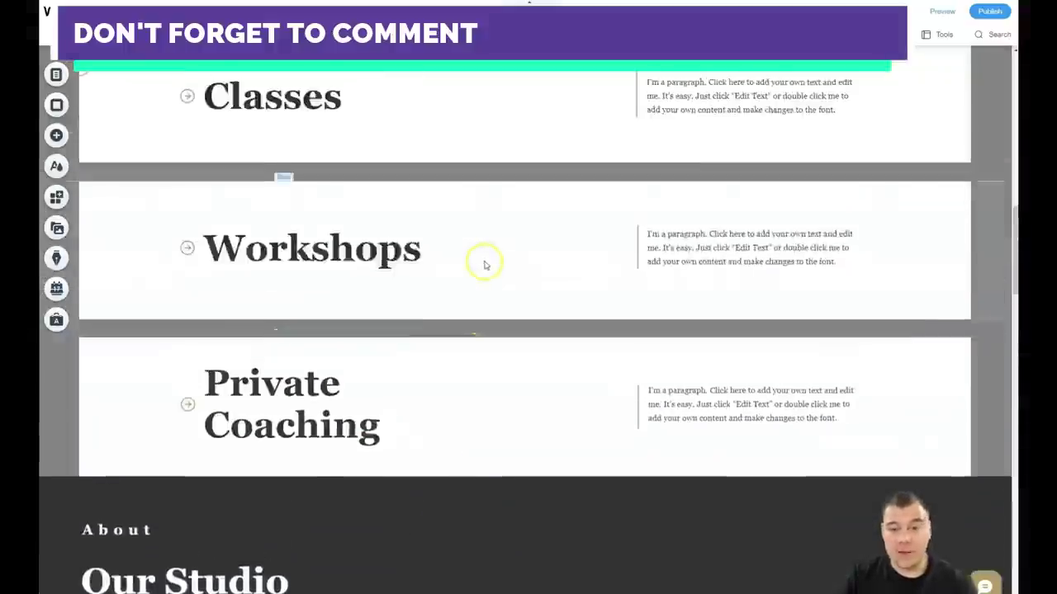
scroll(486, 265, up, 5)
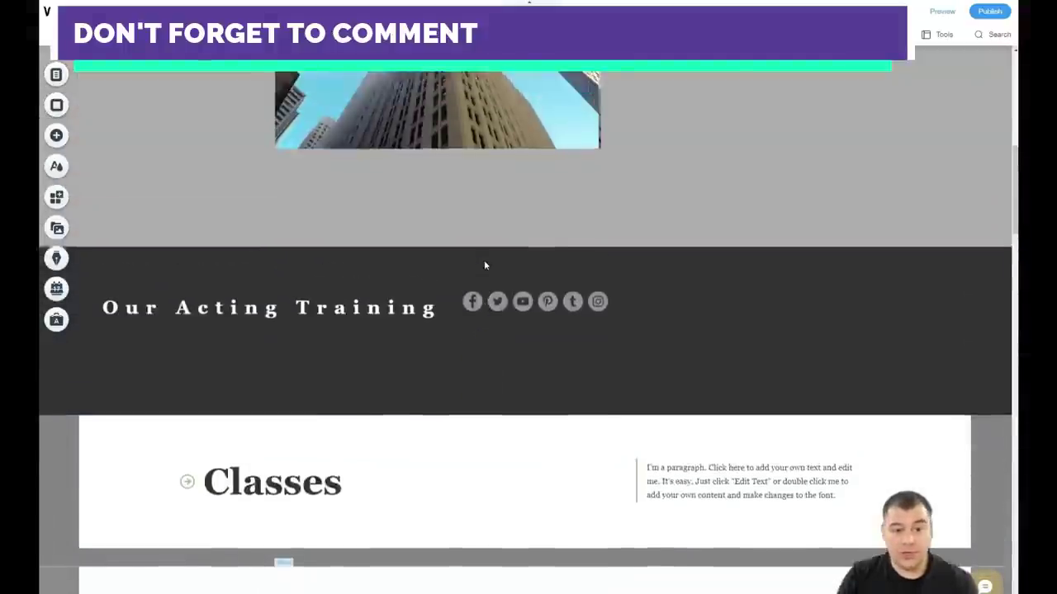
drag(513, 320, 513, 223)
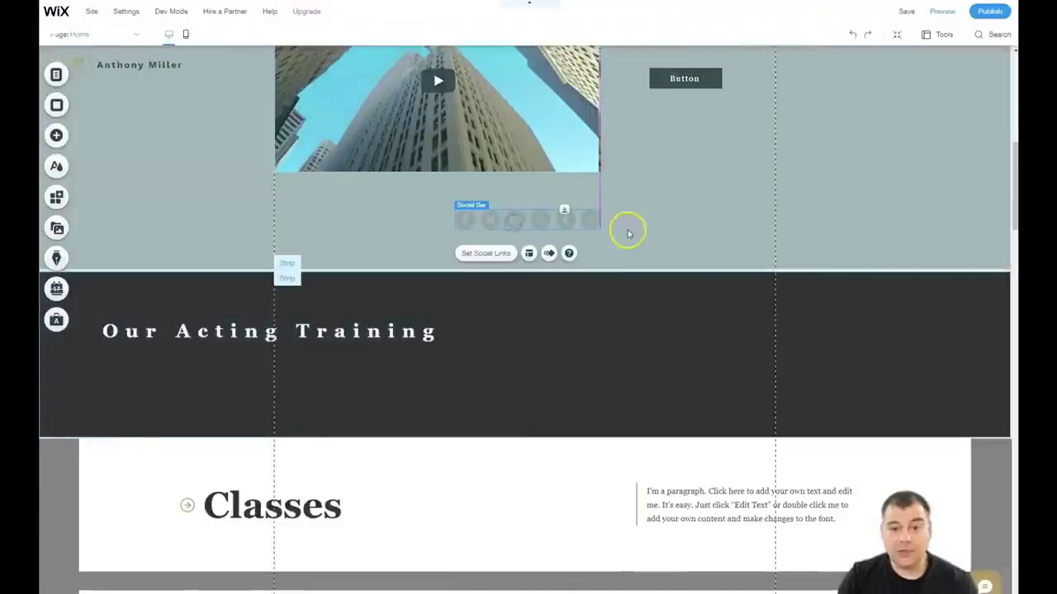
Select the gold scheduling button under the main heading in the hero strip.
scroll(617, 230, up, 3)
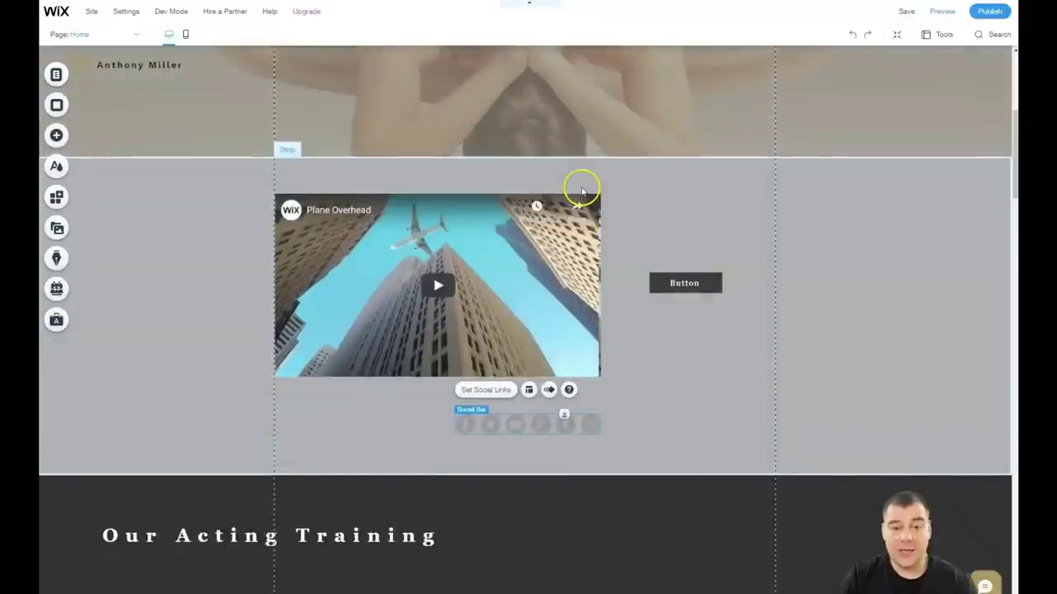
scroll(568, 203, up, 5)
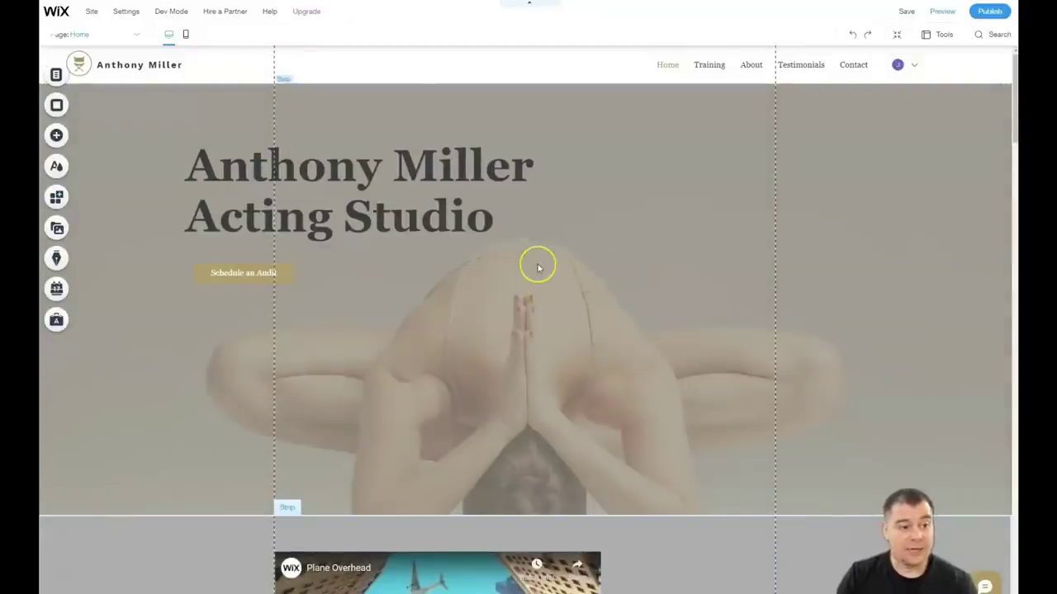
click(237, 278)
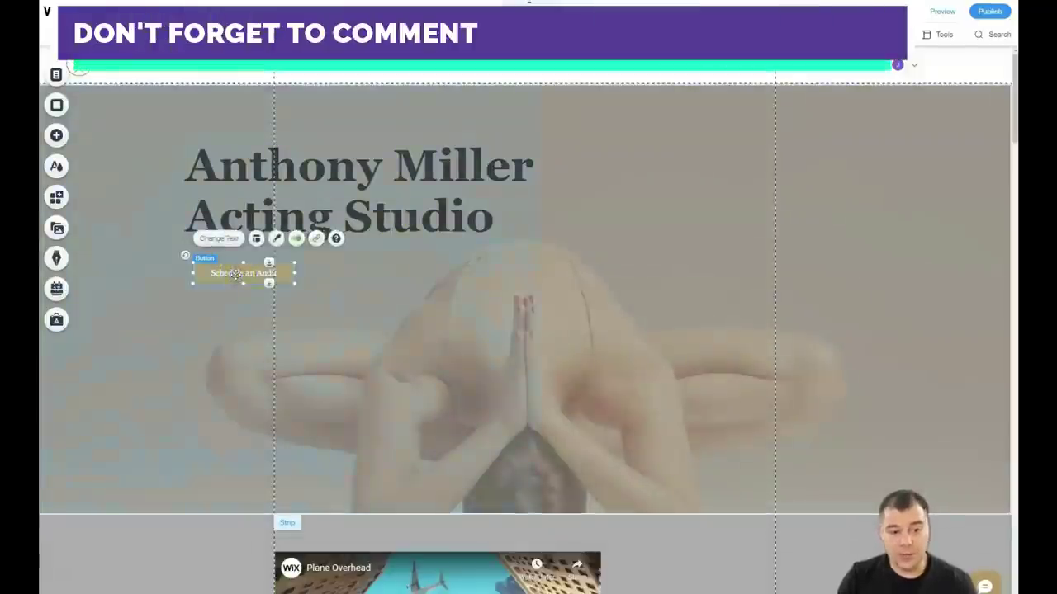